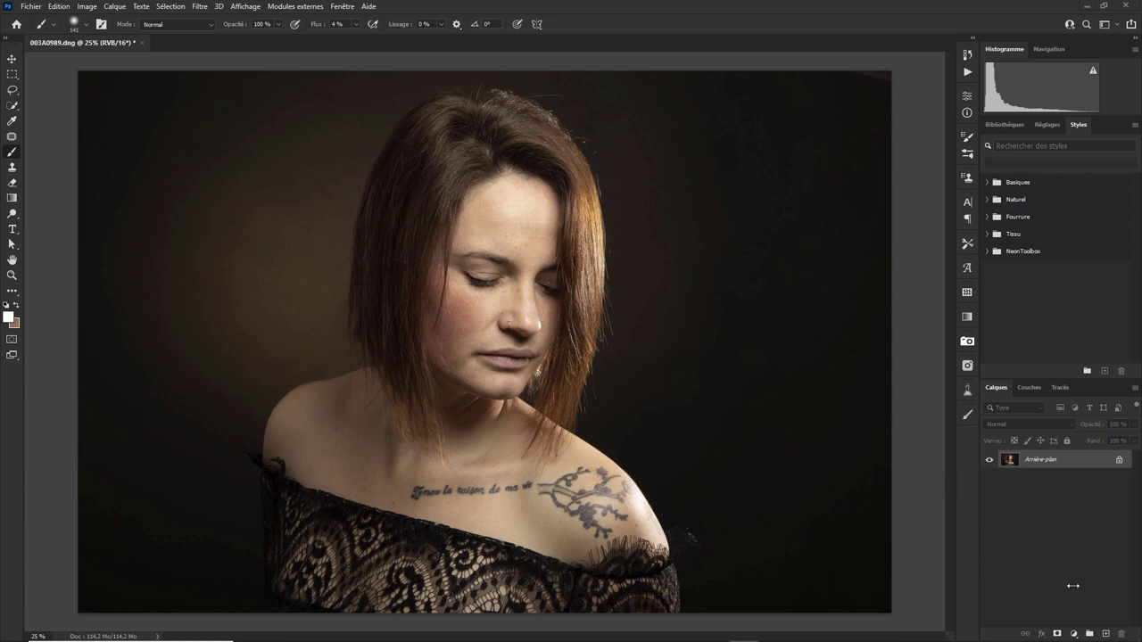
Step: Add a grey Solid Color fill layer blended in Couleur mode
{"action": "left_click", "coordinate": [1075, 634]}
{"action": "left_click", "coordinate": [1029, 426]}
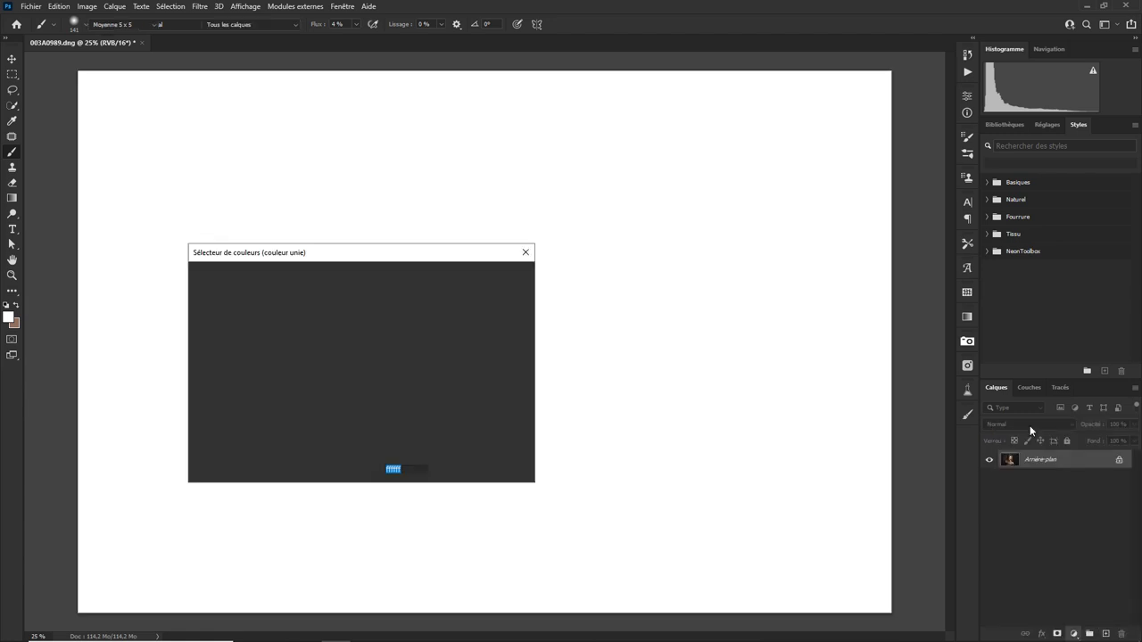
{"action": "type", "text": "777777818181"}
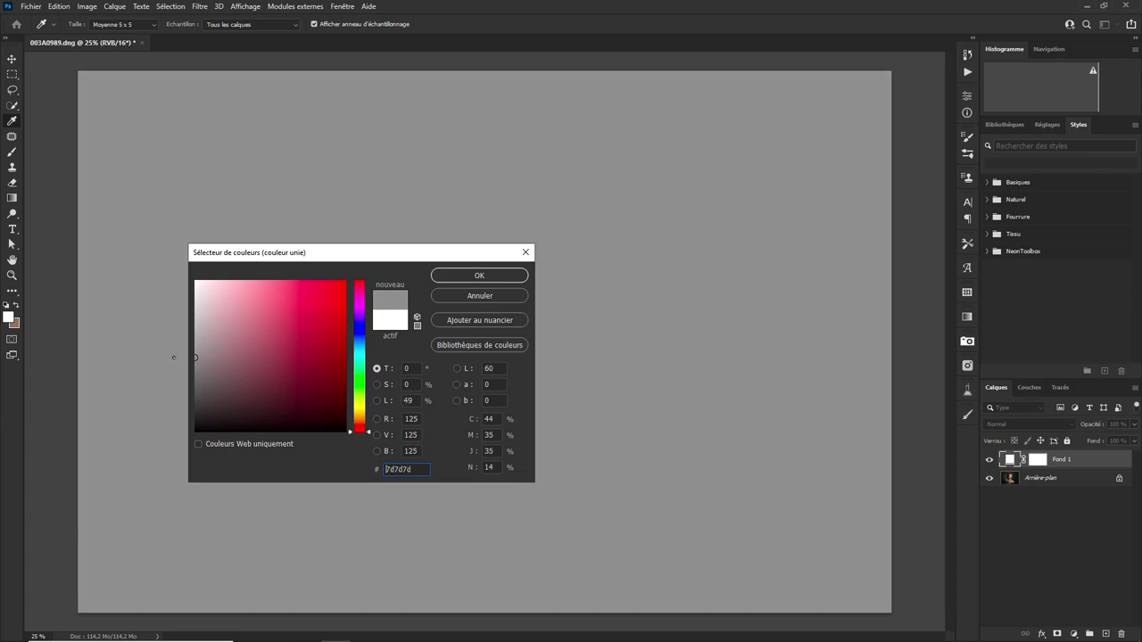
{"action": "left_click", "coordinate": [491, 275]}
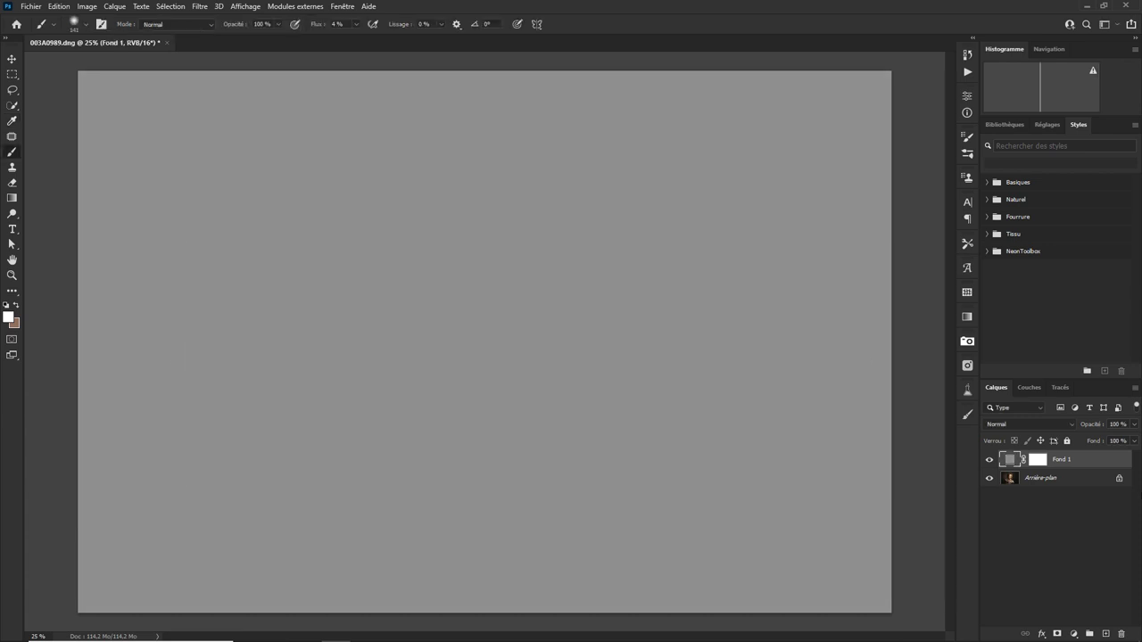
{"action": "left_click", "coordinate": [1054, 425]}
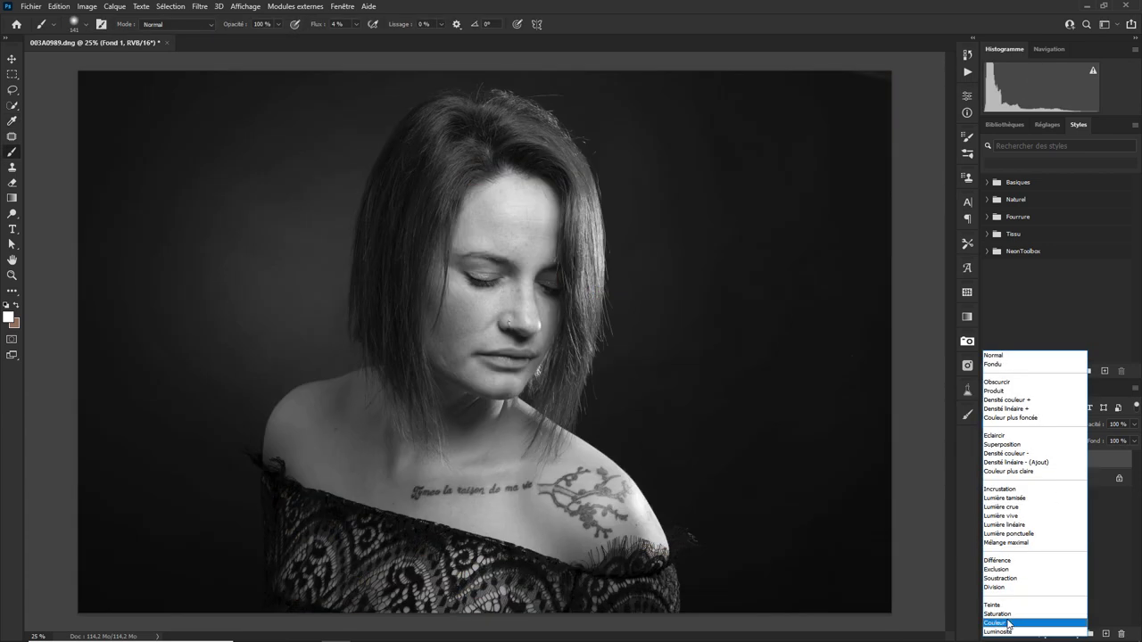
{"action": "left_click", "coordinate": [1008, 623]}
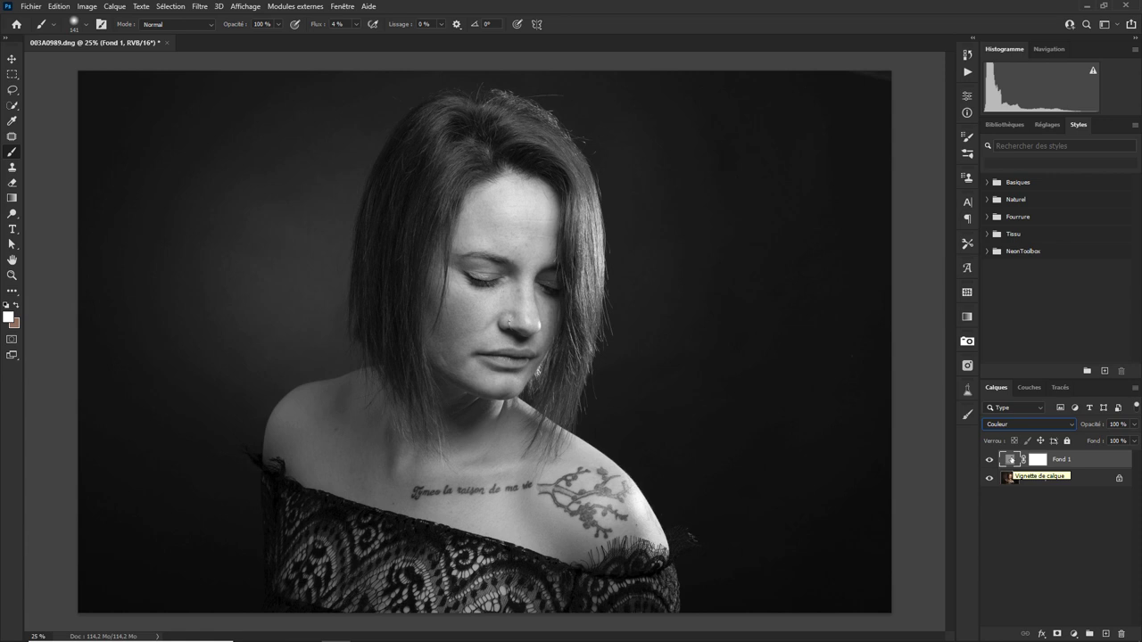
Step: Try a pink-red fill colour, then set the fill to saturation 0, lightness 50 (808080)
{"action": "double_click", "coordinate": [1010, 461]}
{"action": "left_click", "coordinate": [234, 300]}
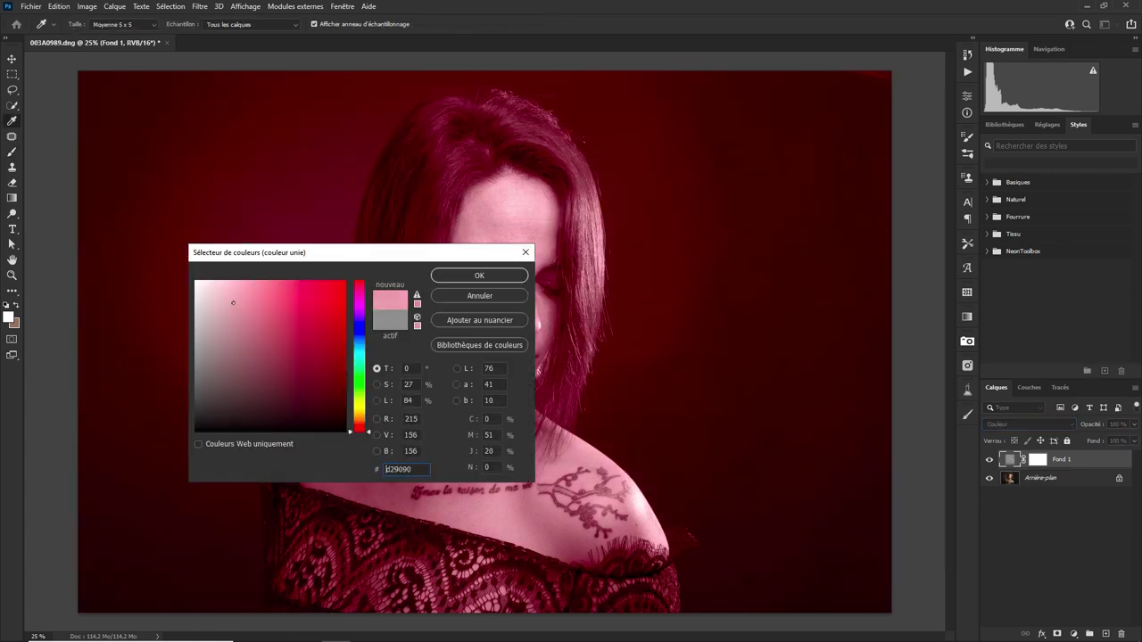
{"action": "left_click", "coordinate": [479, 276]}
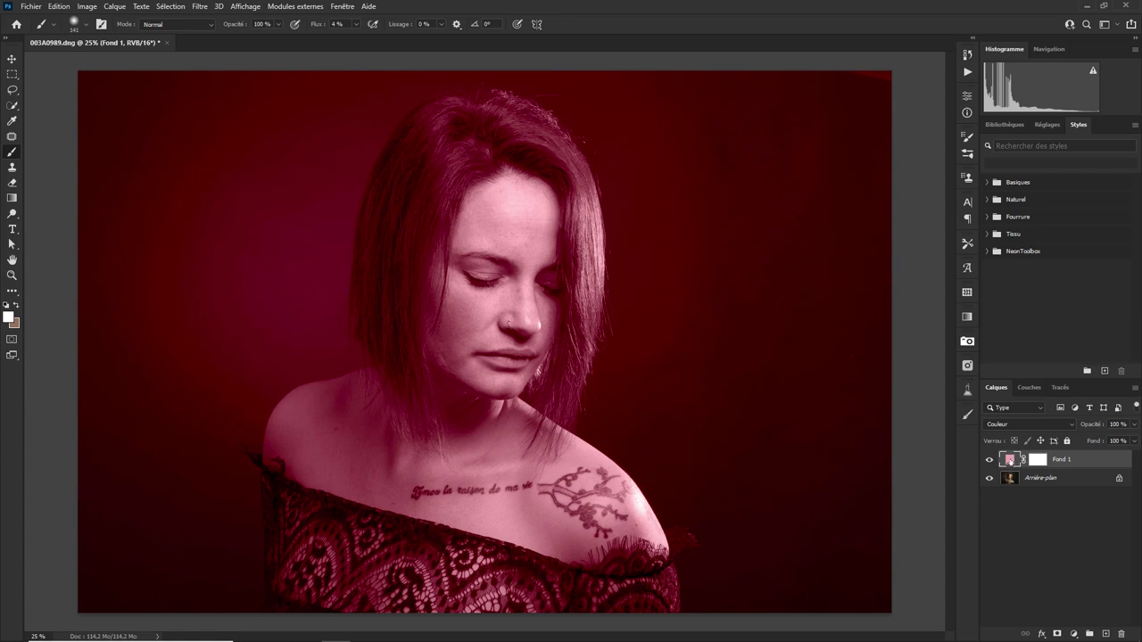
{"action": "double_click", "coordinate": [1009, 461]}
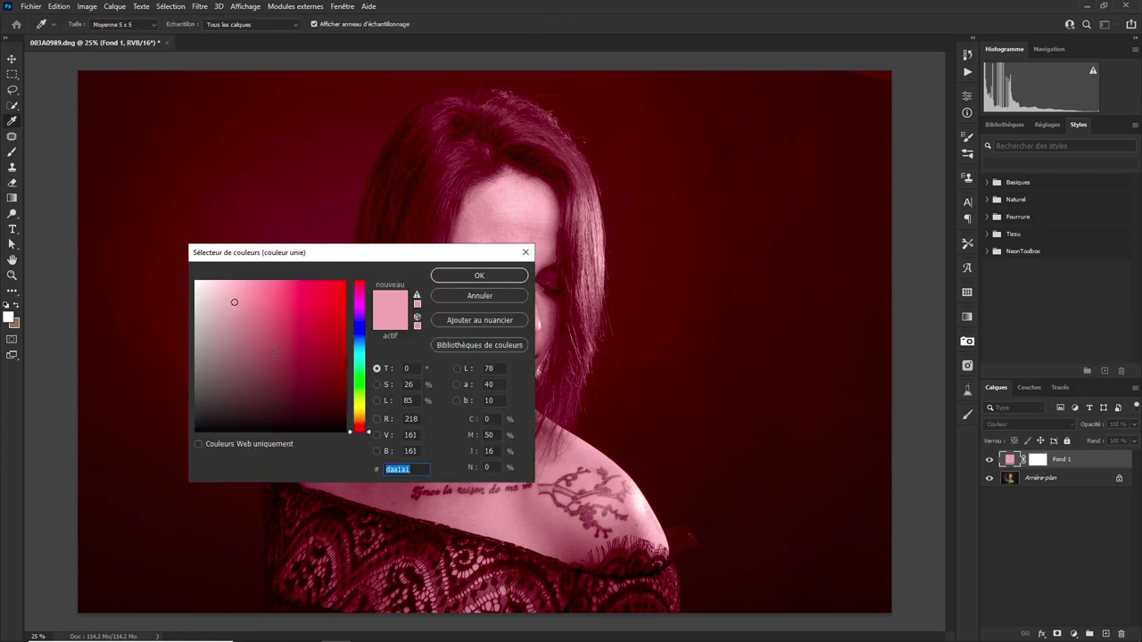
{"action": "left_click", "coordinate": [409, 384]}
{"action": "type", "text": "0"}
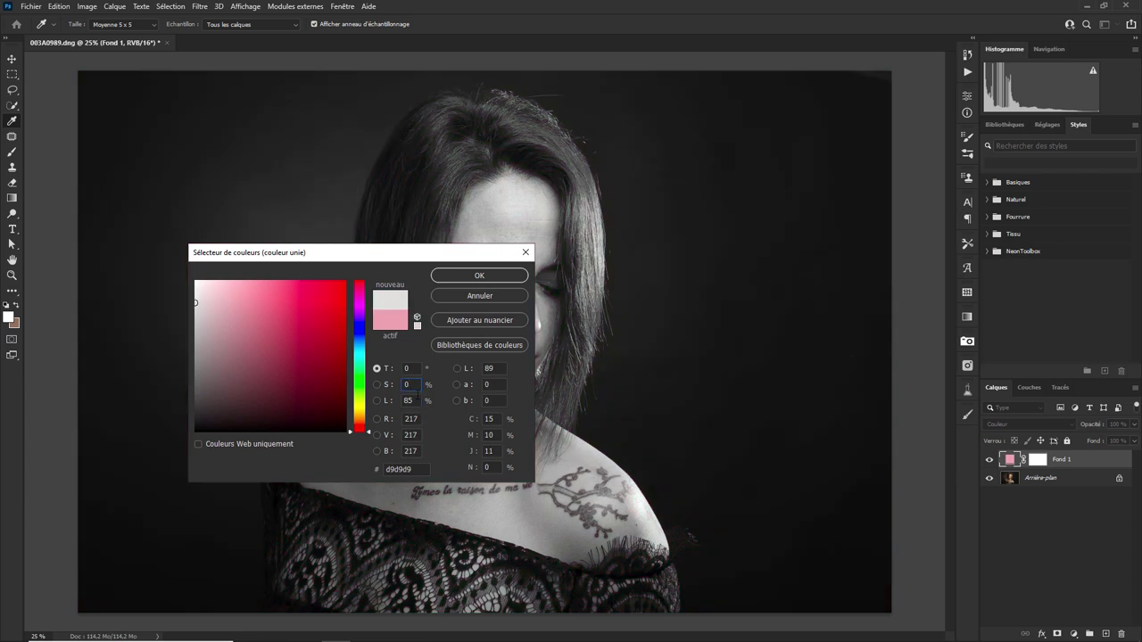
{"action": "left_click", "coordinate": [408, 401]}
{"action": "type", "text": "50"}
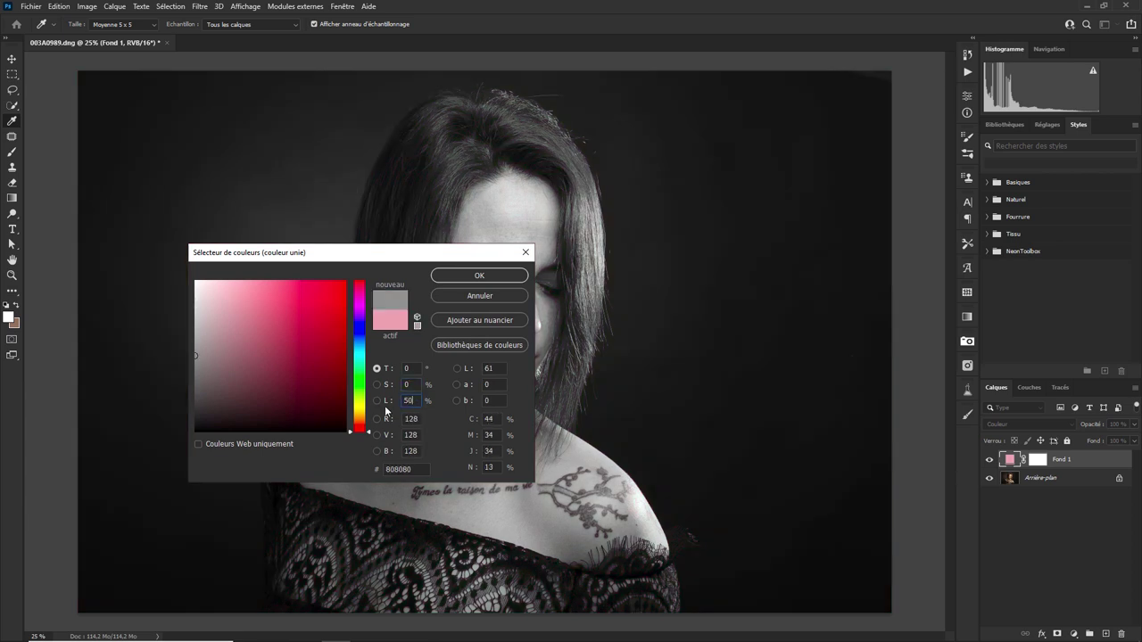
{"action": "left_click", "coordinate": [458, 274]}
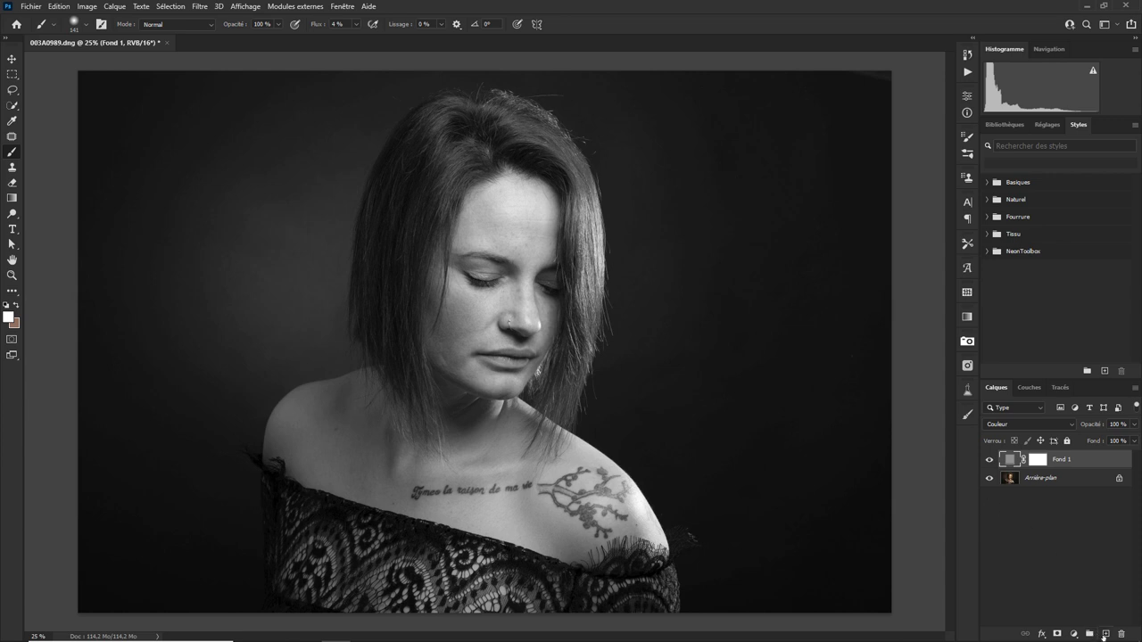
Step: Add Calque 1 below Fond 1 in Incrustation mode and fill it with 50% grey
{"action": "left_click", "coordinate": [1104, 633]}
{"action": "left_click_drag", "start_coordinate": [1030, 458], "coordinate": [1032, 489]}
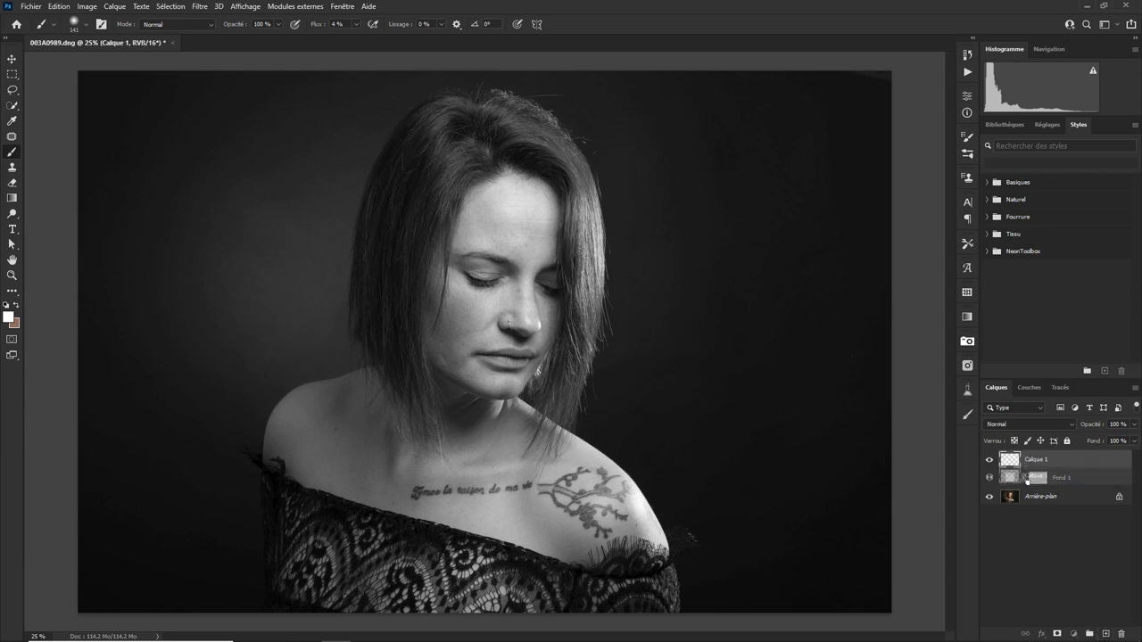
{"action": "left_click", "coordinate": [1008, 423]}
{"action": "left_click", "coordinate": [1006, 486]}
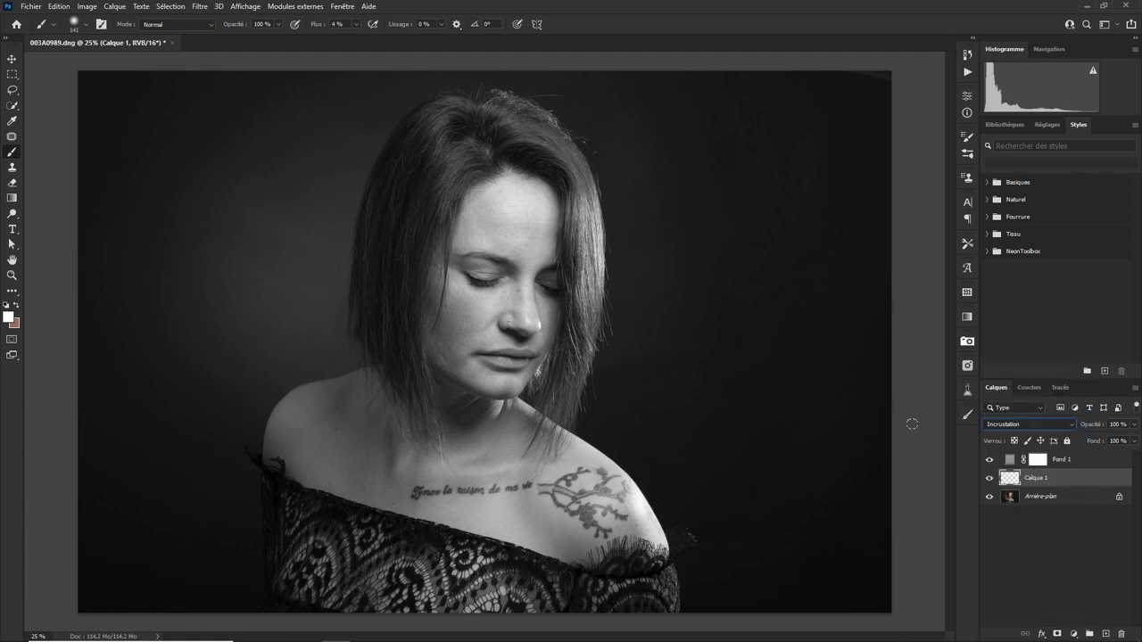
{"action": "left_click", "coordinate": [57, 6]}
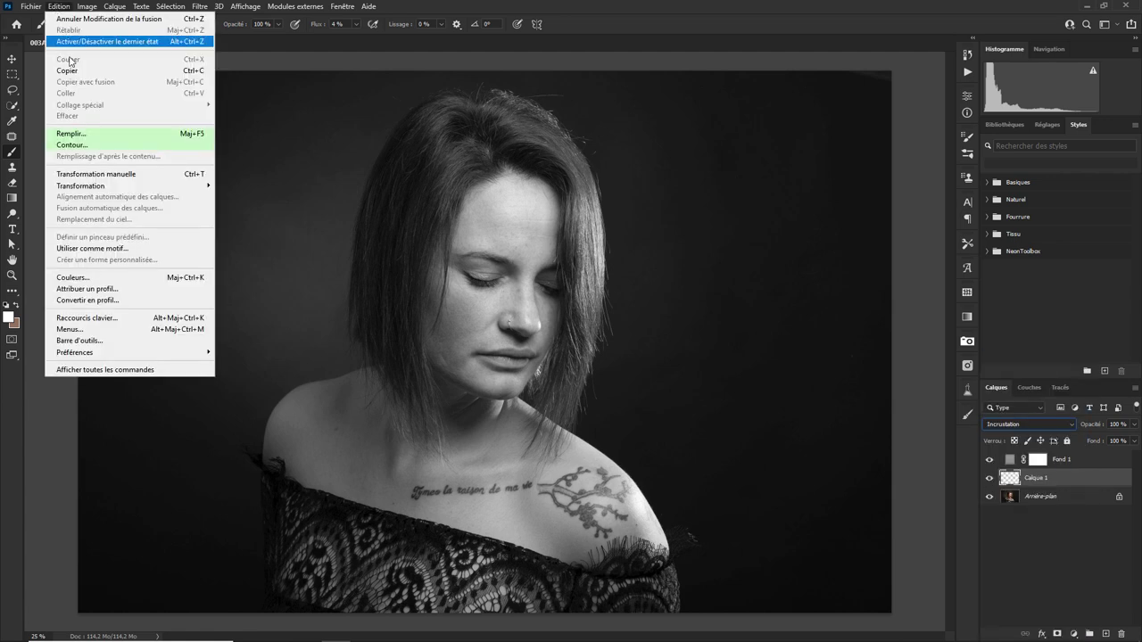
{"action": "left_click", "coordinate": [93, 133]}
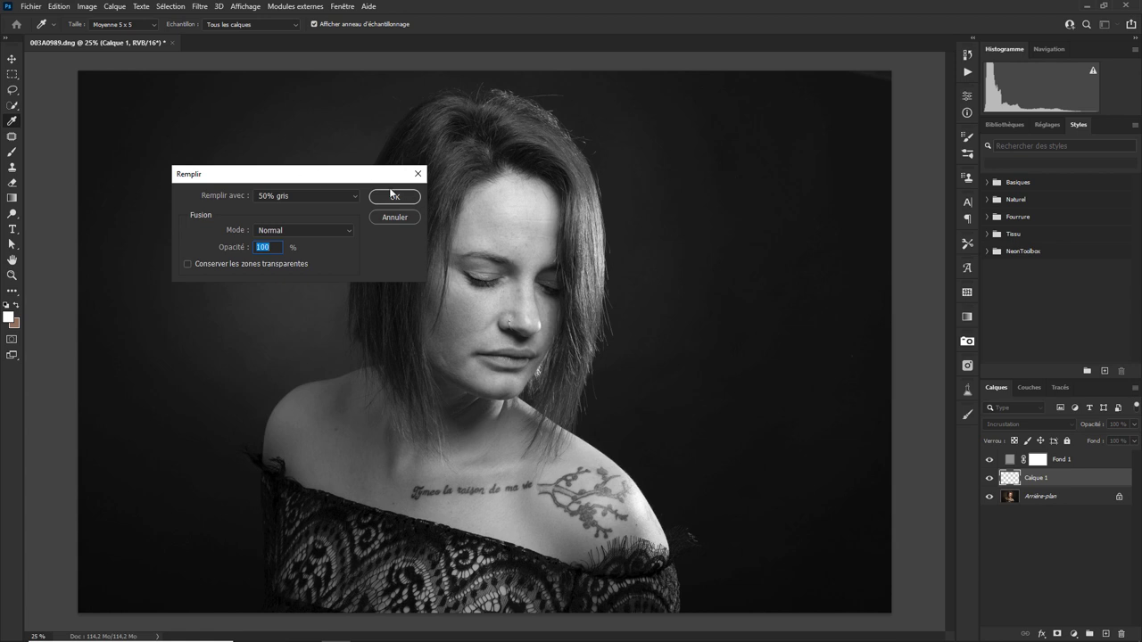
{"action": "left_click", "coordinate": [406, 197]}
{"action": "key", "text": "b"}
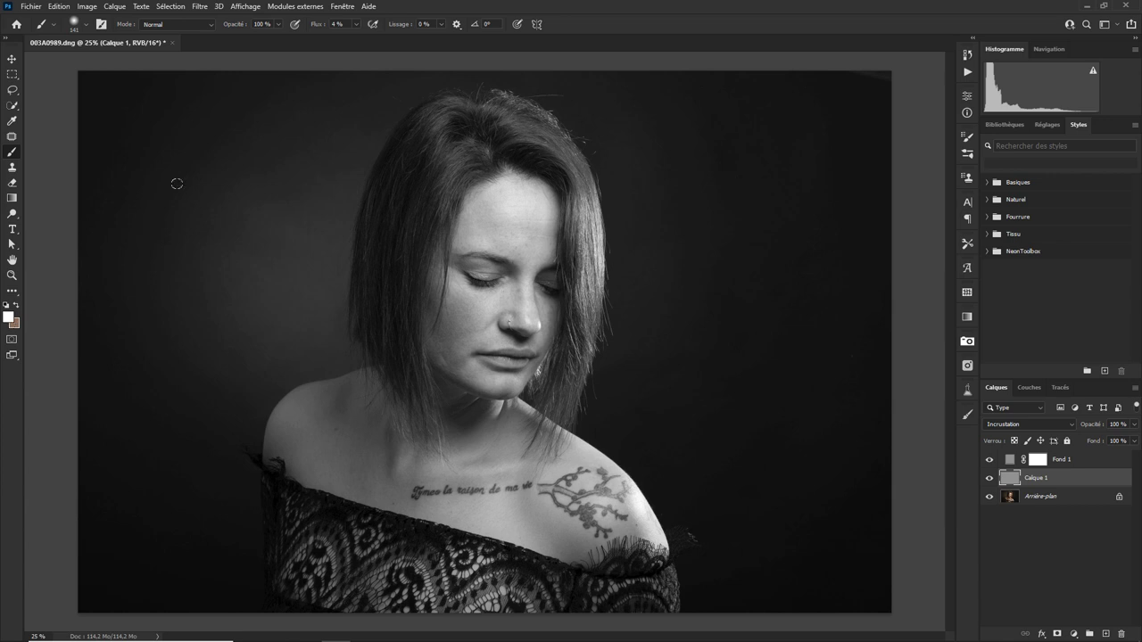
Step: Set a soft brush of about 207 px at 1% flow and zoom to 50%
{"action": "left_click", "coordinate": [355, 24]}
{"action": "left_click_drag", "start_coordinate": [357, 39], "coordinate": [355, 40]}
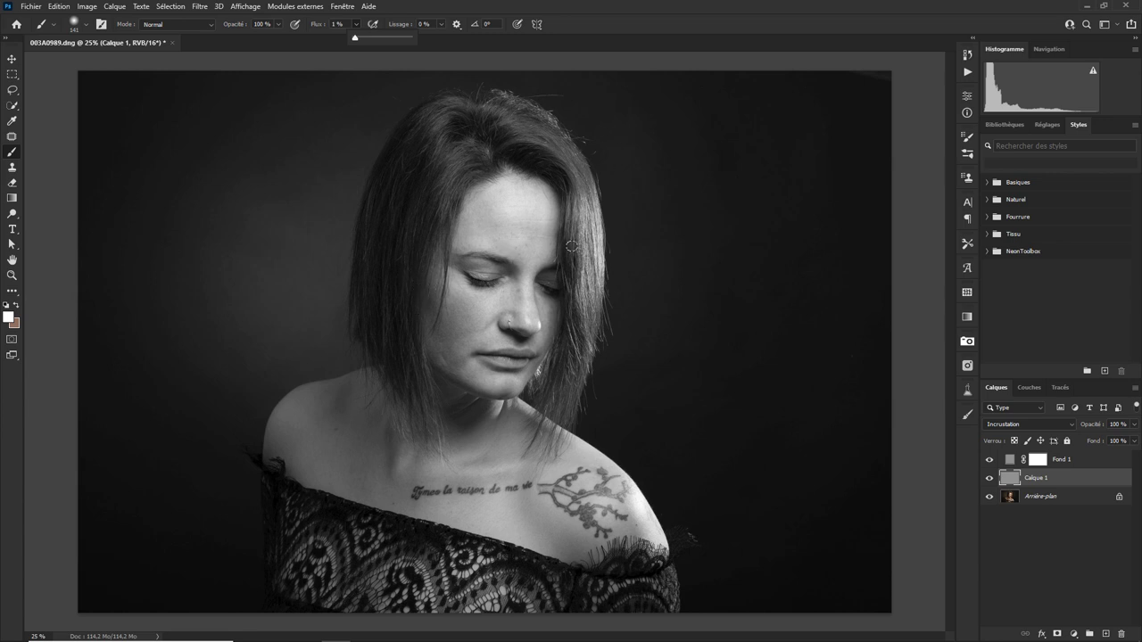
{"action": "scroll", "coordinate": [473, 251], "scroll_direction": "up", "scroll_amount": 2}
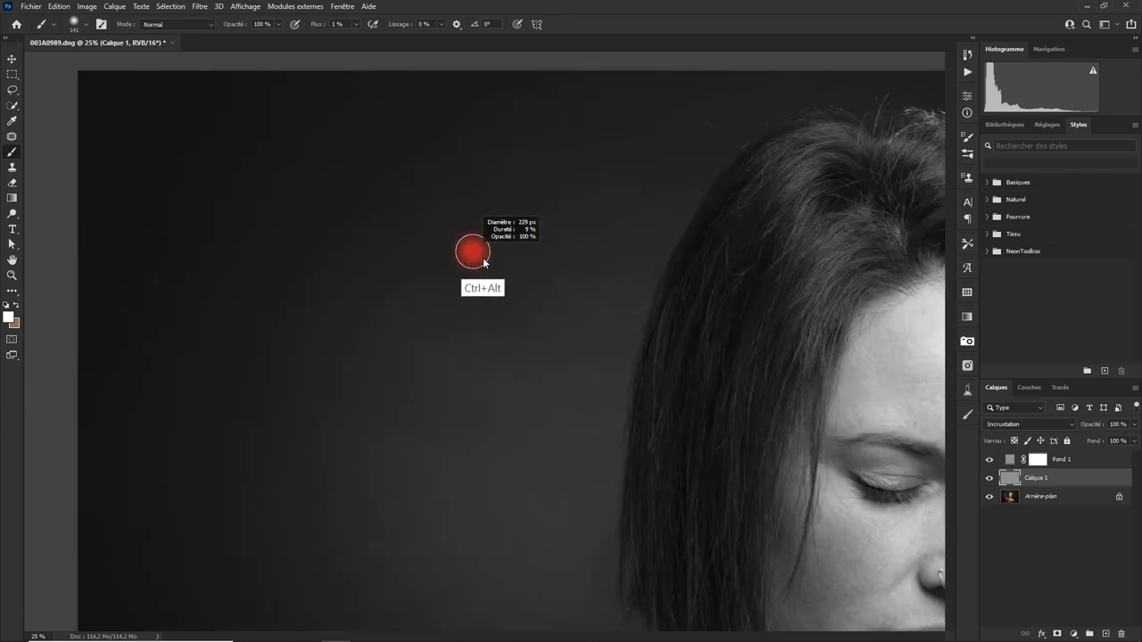
{"action": "left_click_drag", "start_coordinate": [479, 259], "coordinate": [484, 183]}
{"action": "left_click_drag", "start_coordinate": [481, 290], "coordinate": [483, 195]}
{"action": "scroll", "coordinate": [492, 195], "scroll_direction": "down", "scroll_amount": 2}
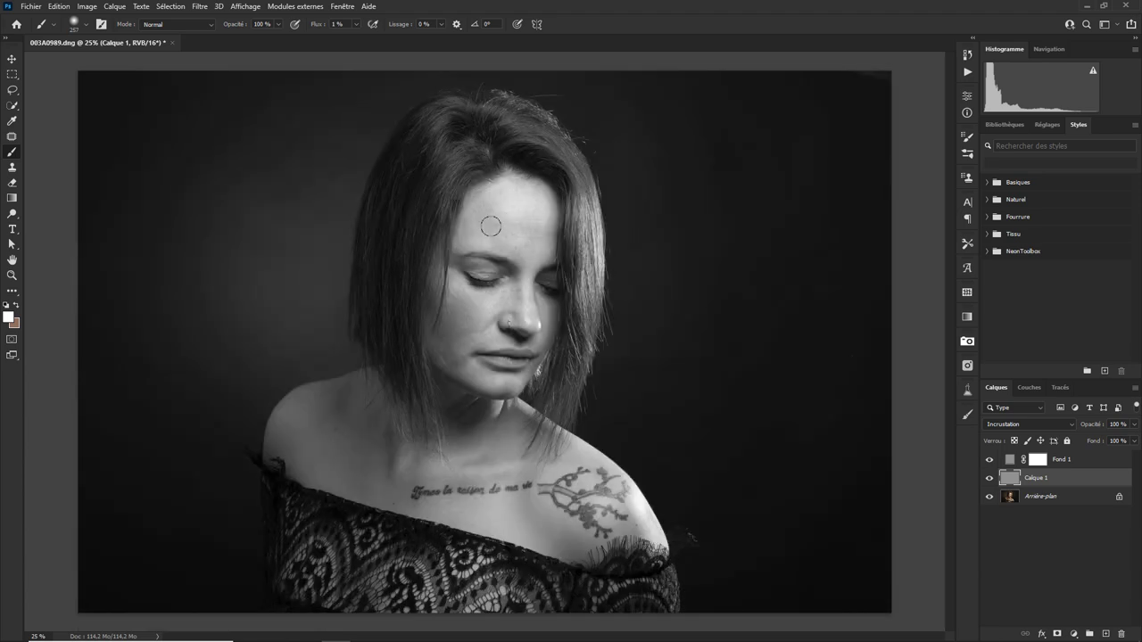
{"action": "left_click_drag", "start_coordinate": [486, 220], "coordinate": [474, 231]}
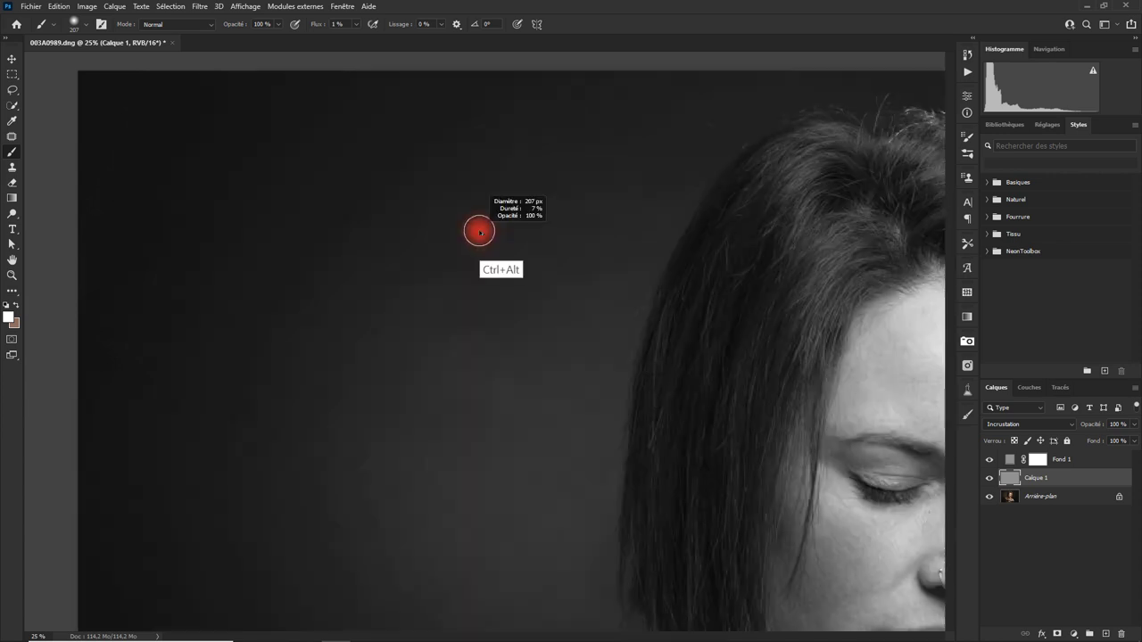
{"action": "left_click_drag", "start_coordinate": [479, 229], "coordinate": [467, 229]}
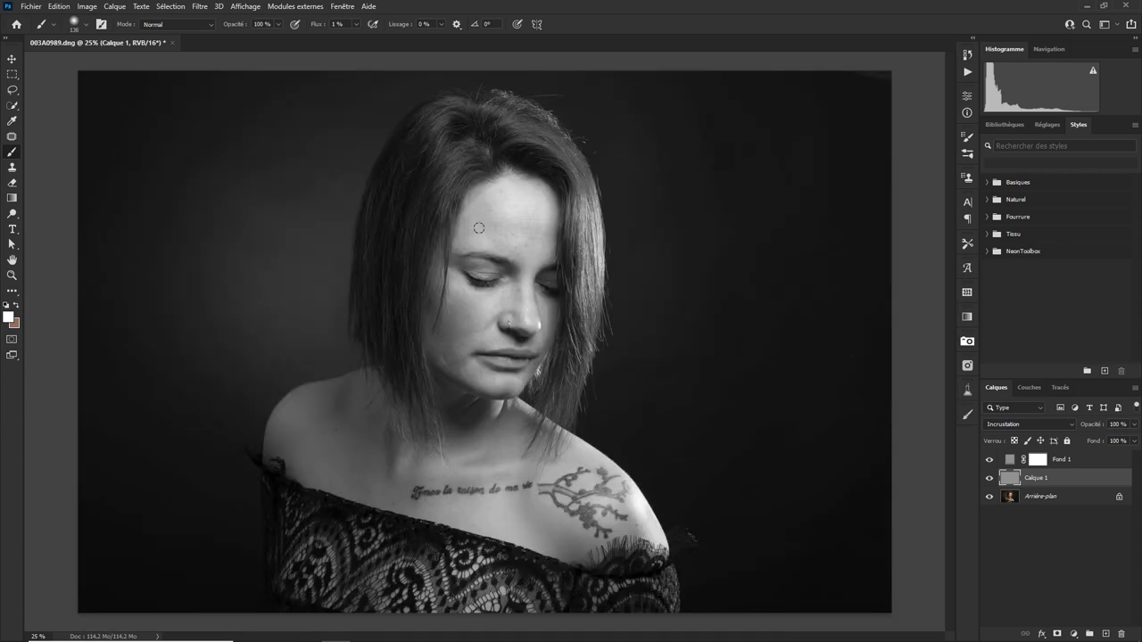
{"action": "key", "text": "ctrl+plus"}
{"action": "key", "text": "ctrl+plus"}
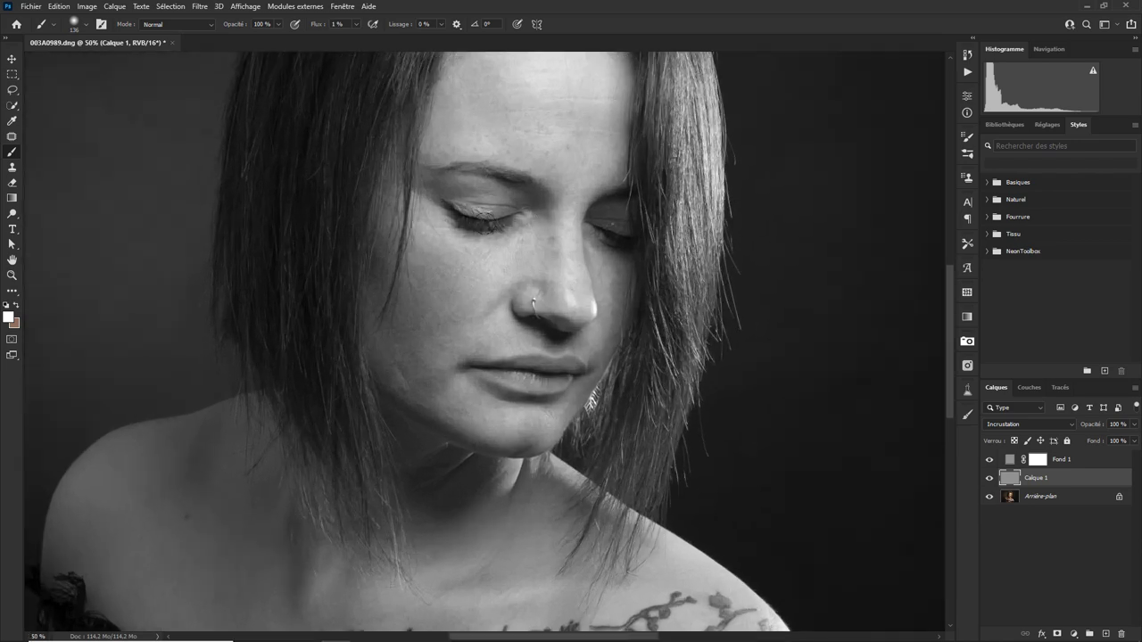
{"action": "key", "text": "ctrl+plus"}
Step: Paint a faint white lightening stroke across the forehead, then hide Calque 1
{"action": "scroll", "coordinate": [502, 346], "scroll_direction": "up", "scroll_amount": 5}
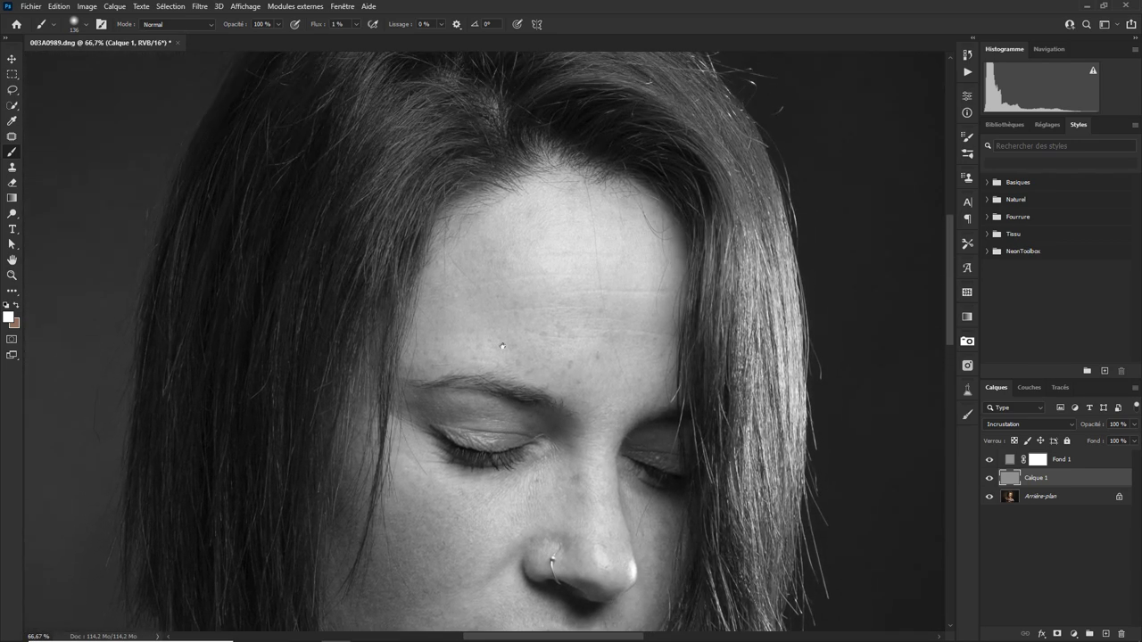
{"action": "scroll", "coordinate": [502, 347], "scroll_direction": "down", "scroll_amount": 1}
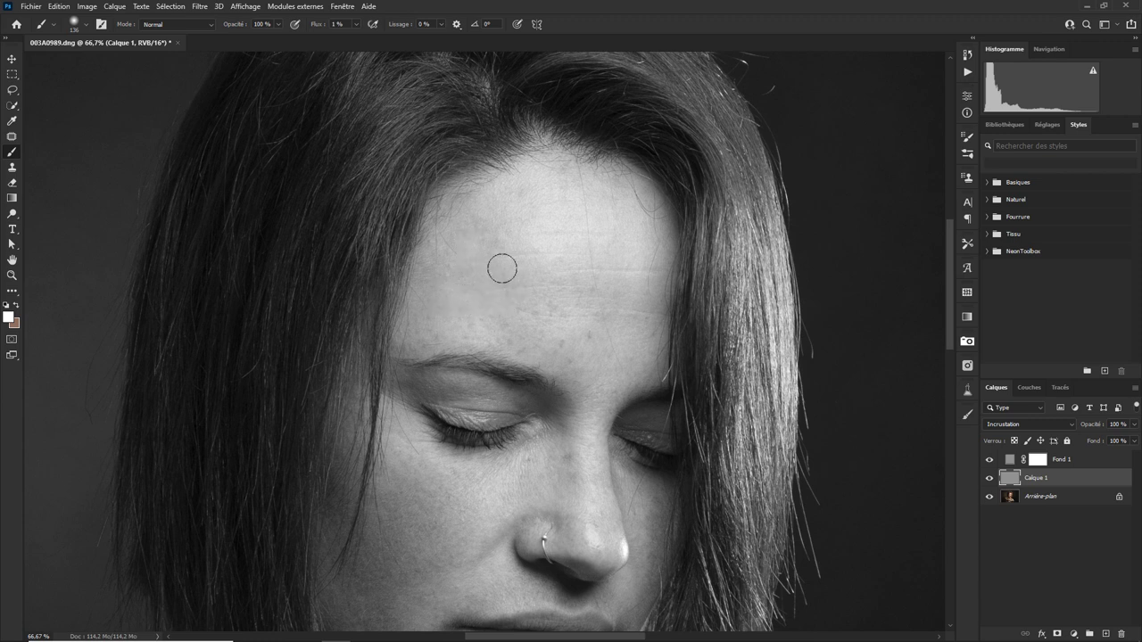
{"action": "mouse_move", "coordinate": [487, 232]}
{"action": "left_mouse_down"}
{"action": "mouse_move", "coordinate": [517, 349]}
{"action": "mouse_move", "coordinate": [604, 309]}
{"action": "mouse_move", "coordinate": [606, 294]}
{"action": "mouse_move", "coordinate": [606, 333]}
{"action": "mouse_move", "coordinate": [651, 329]}
{"action": "left_mouse_up"}
{"action": "left_click", "coordinate": [989, 479]}
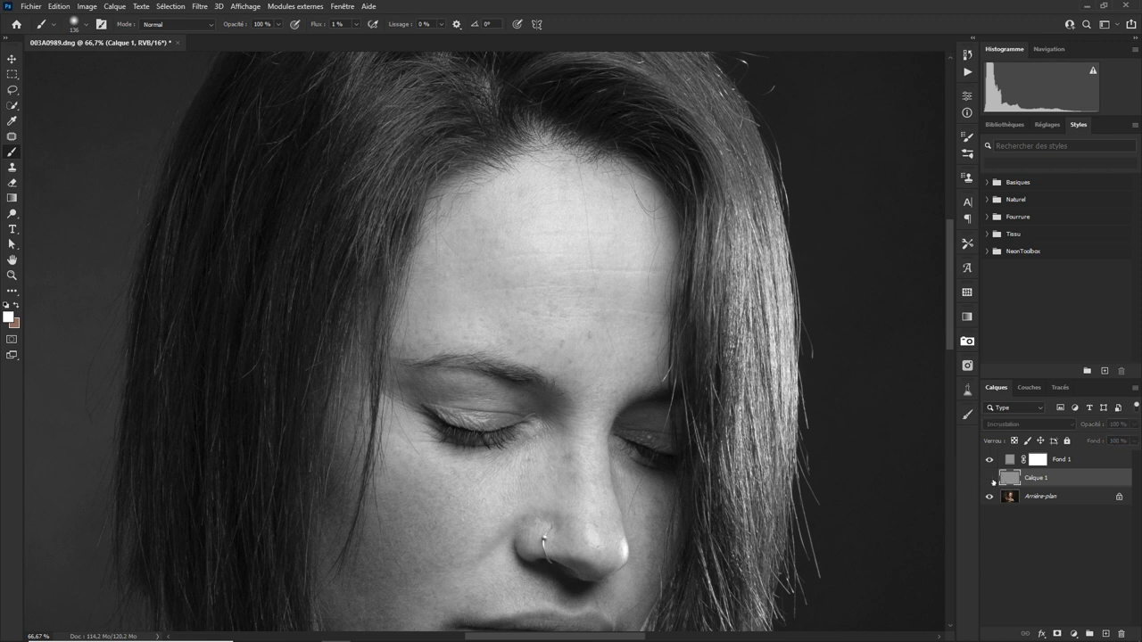
Step: Toggle Calque 1 and Fond 1 visibility to compare the forehead in colour, then restore Fond 1
{"action": "left_click", "coordinate": [990, 479]}
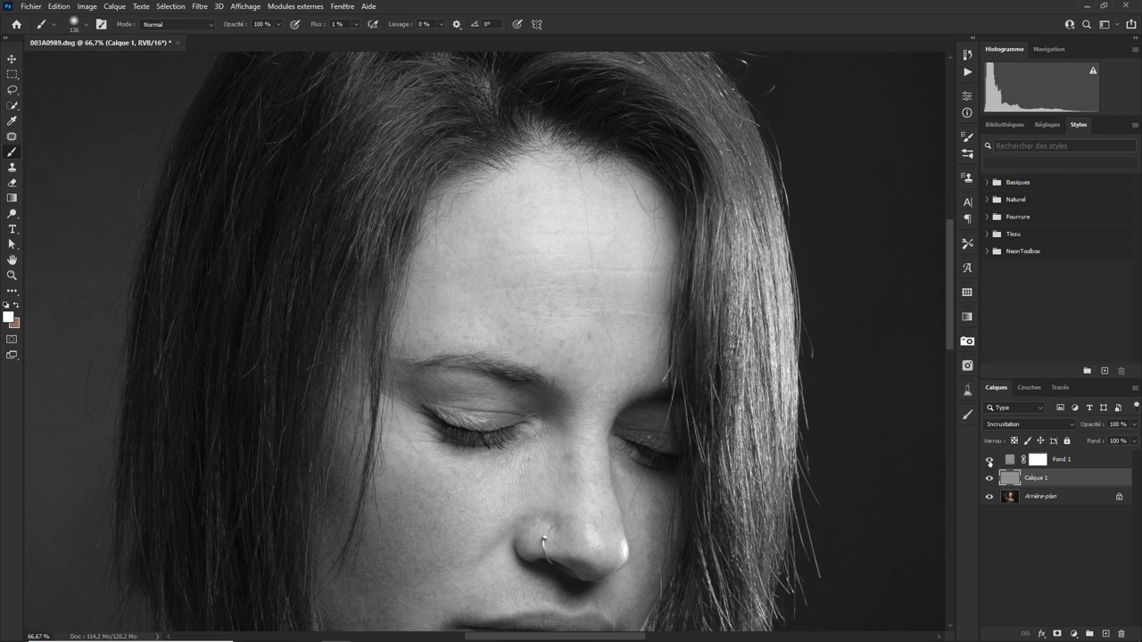
{"action": "left_click", "coordinate": [988, 460]}
{"action": "left_click", "coordinate": [989, 479]}
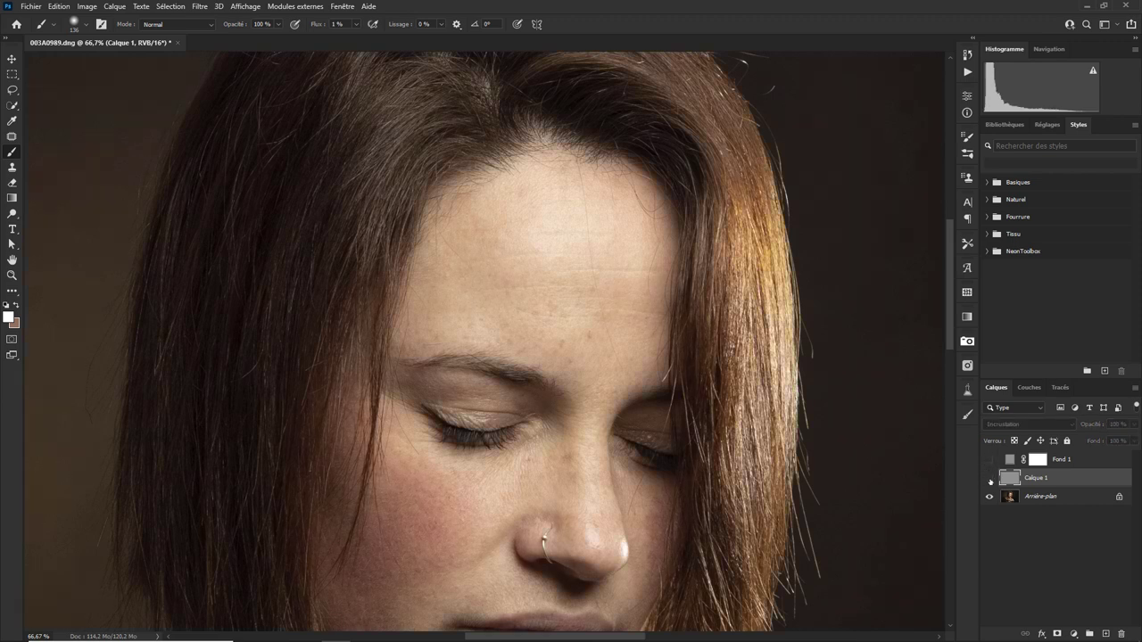
{"action": "left_click", "coordinate": [989, 479]}
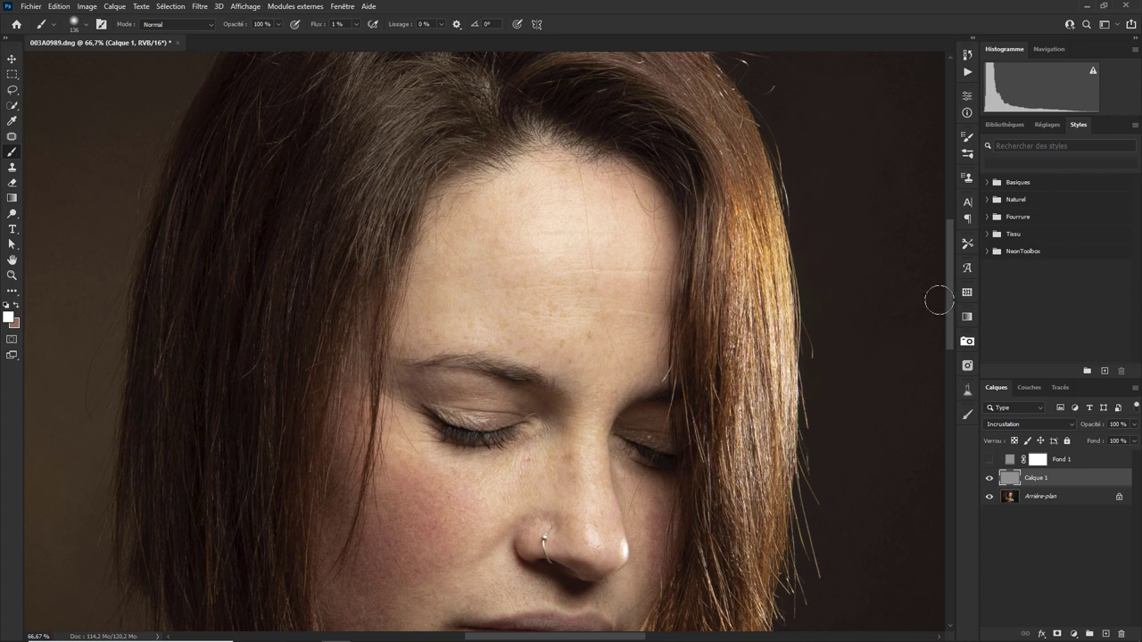
{"action": "left_click_drag", "start_coordinate": [950, 300], "coordinate": [949, 344]}
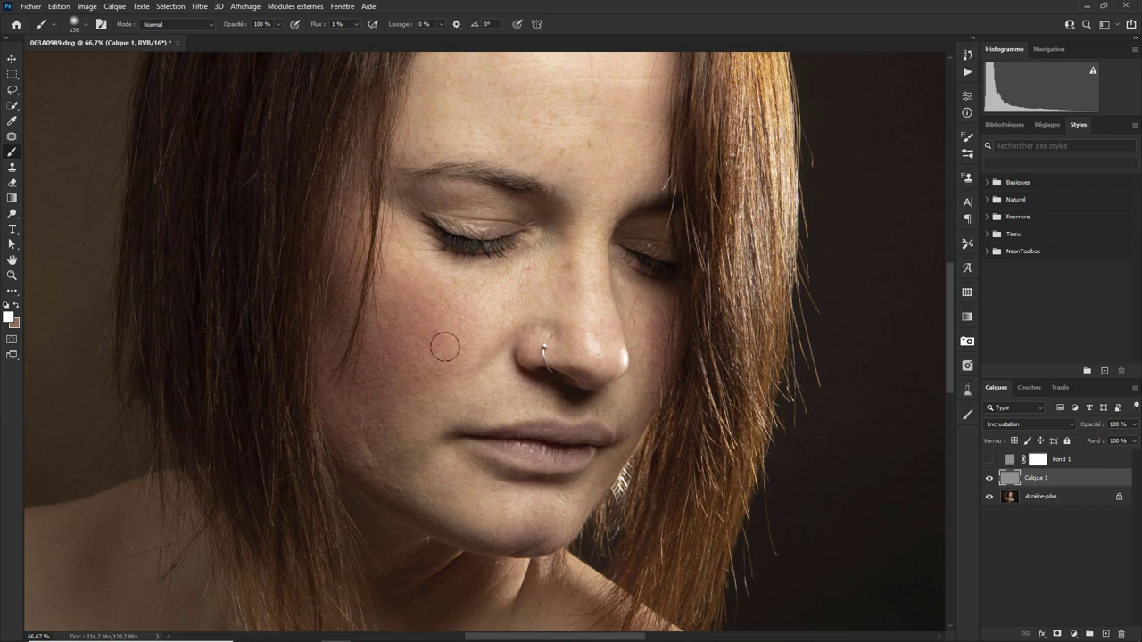
{"action": "left_click", "coordinate": [989, 460]}
Step: Change the Fond 1 fill layer's blend mode from Couleur to Luminosité
{"action": "left_click", "coordinate": [1073, 460]}
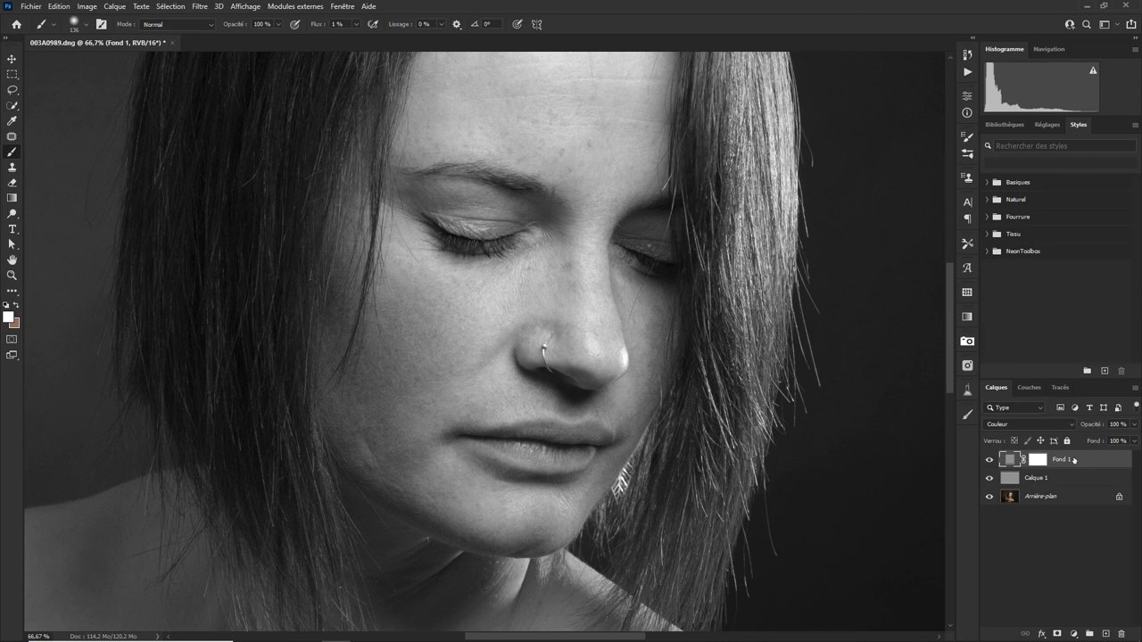
{"action": "left_click", "coordinate": [1030, 425]}
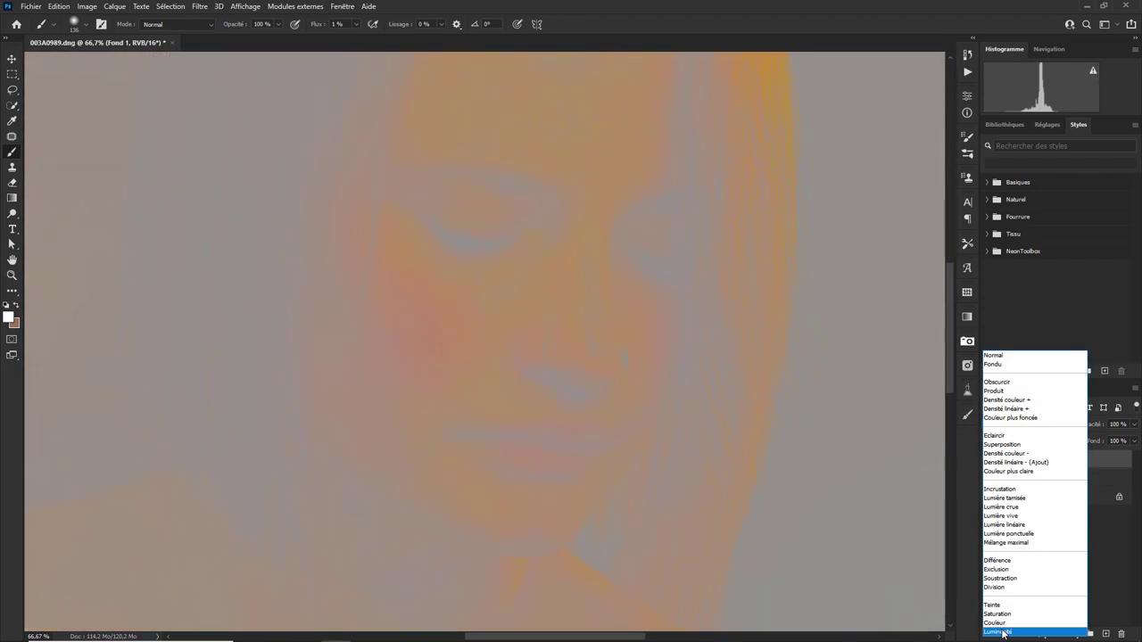
{"action": "left_click", "coordinate": [1003, 633]}
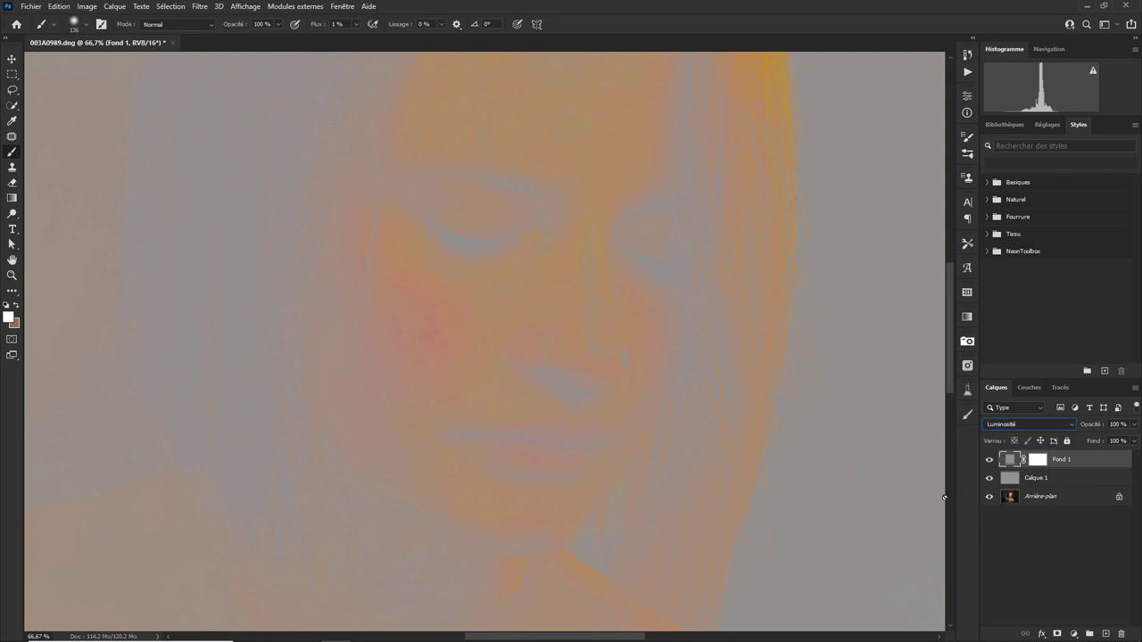
Step: Add a new layer, Calque 2, blended in Couleur mode
{"action": "left_click", "coordinate": [1105, 634]}
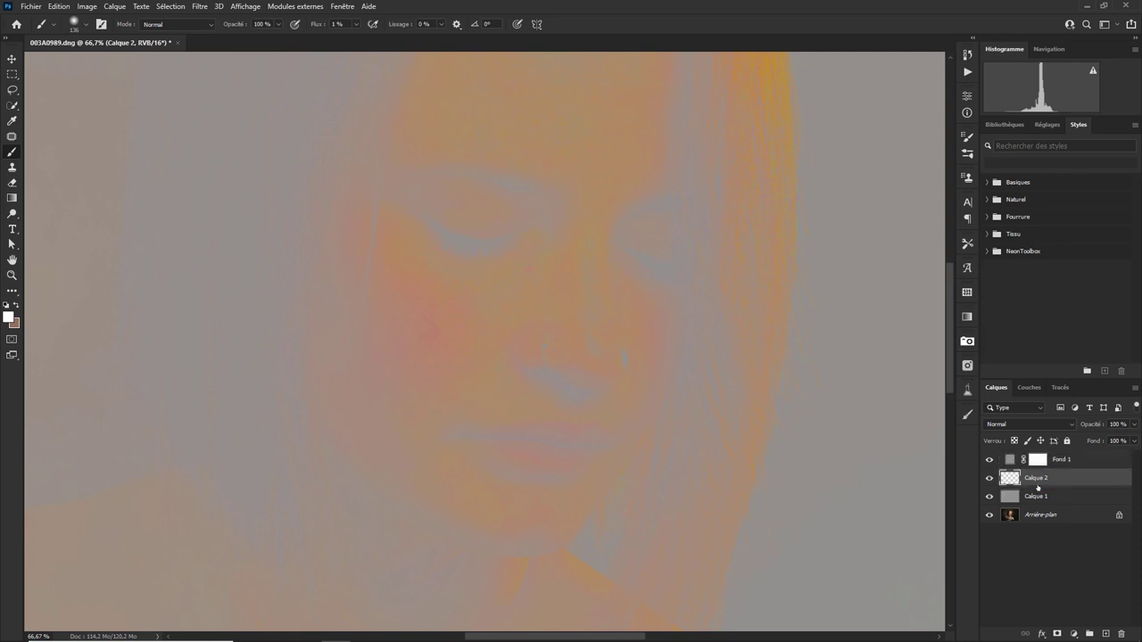
{"action": "left_click", "coordinate": [1019, 425]}
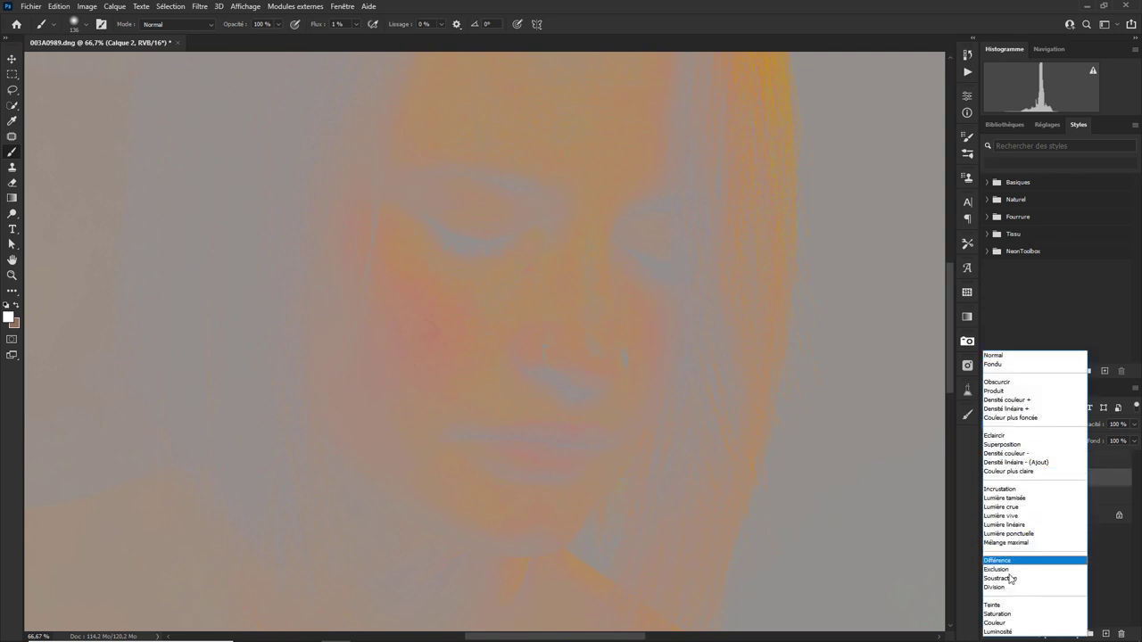
{"action": "left_click", "coordinate": [997, 623]}
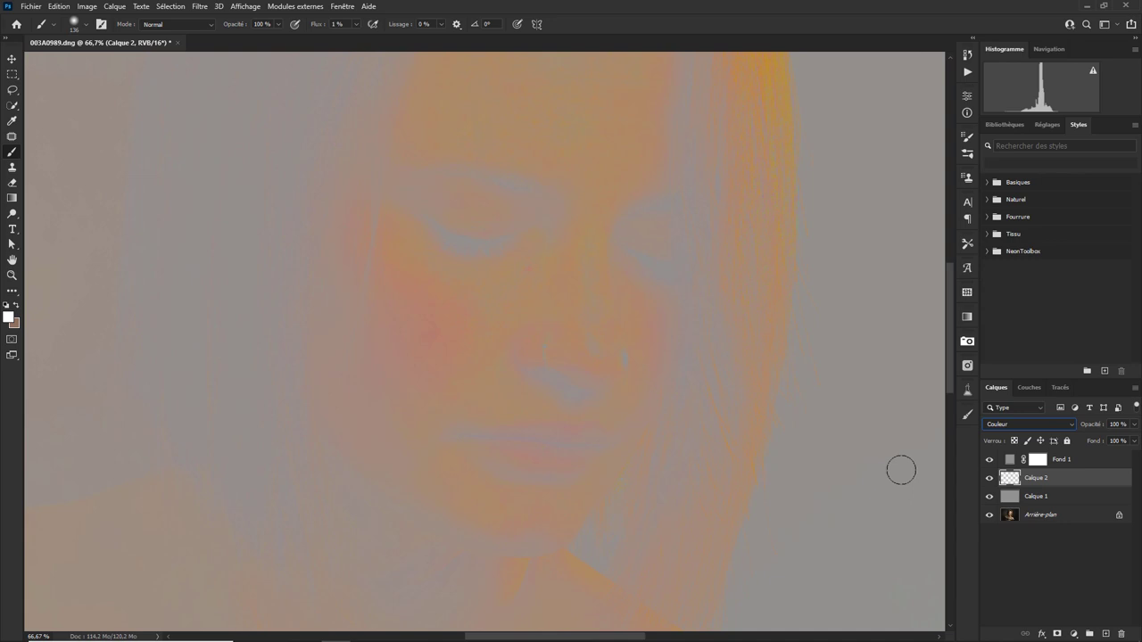
Step: Choose the Eyedropper tool to sample colours from the image
{"action": "middle_click", "coordinate": [609, 324]}
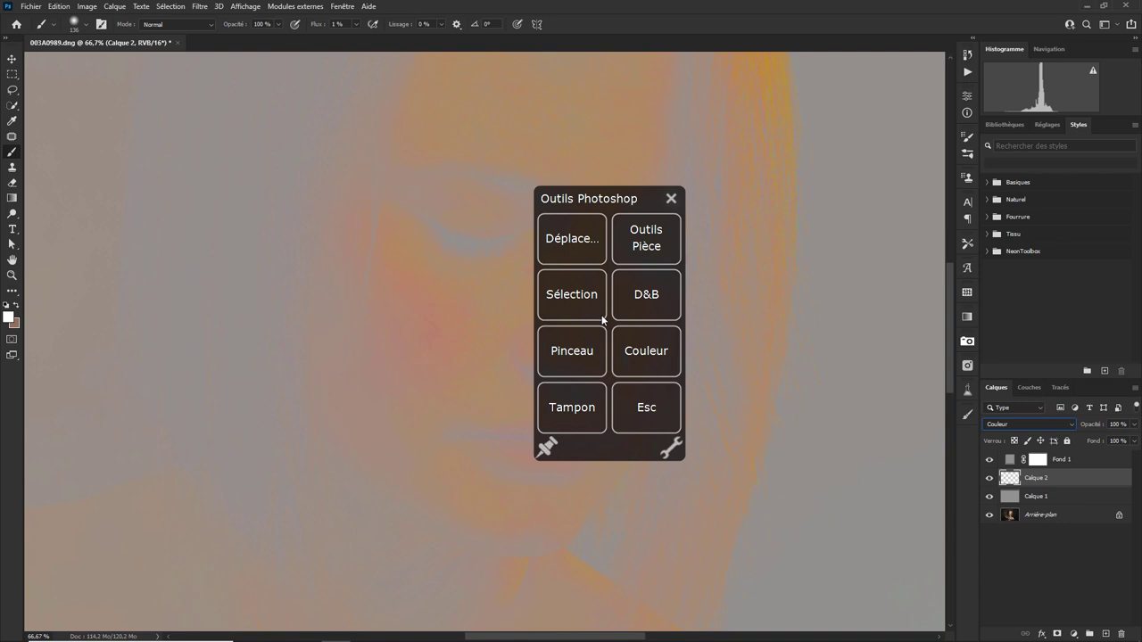
{"action": "left_click", "coordinate": [632, 353]}
{"action": "left_click", "coordinate": [644, 264]}
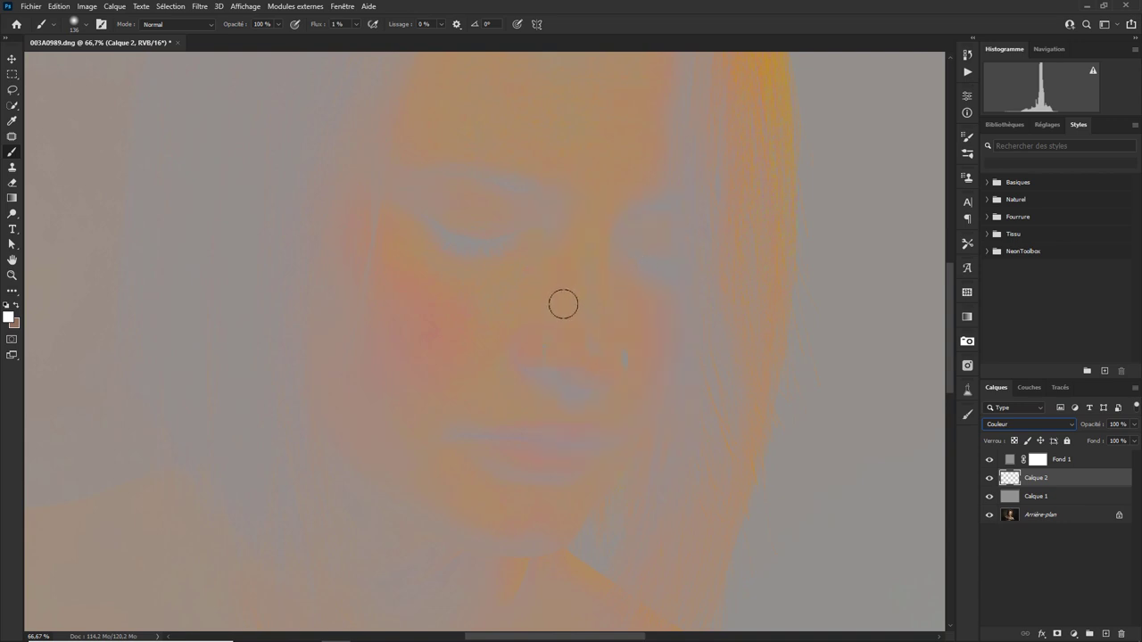
{"action": "left_click", "coordinate": [14, 121]}
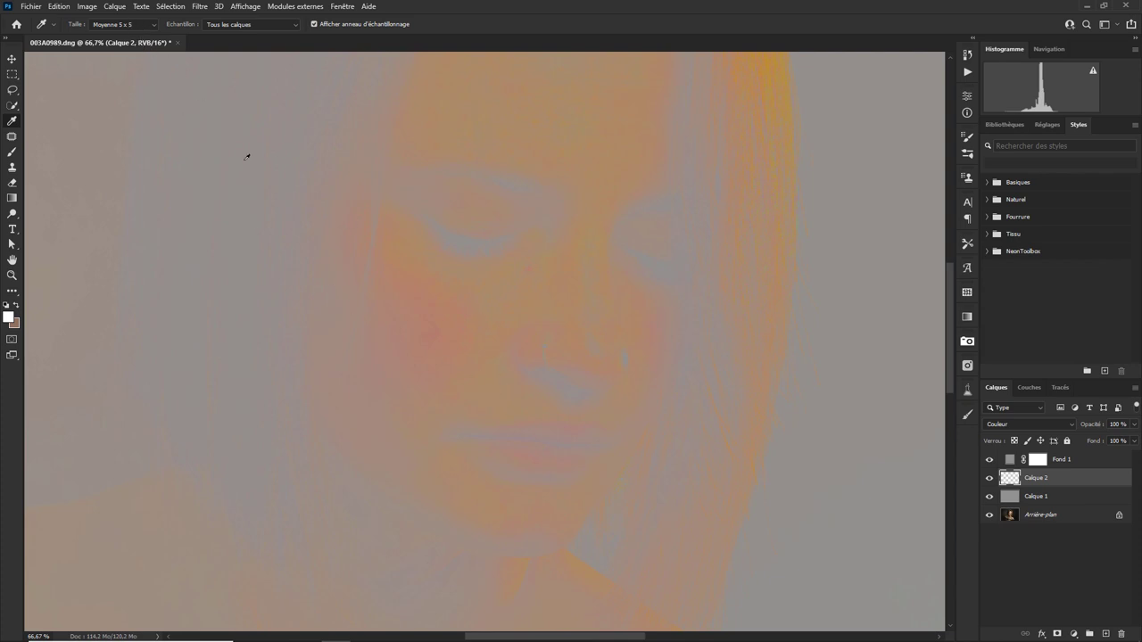
Step: Sample a beige skin tone and brush it softly over the red left cheek on Calque 2
{"action": "left_click", "coordinate": [506, 389]}
{"action": "left_click", "coordinate": [12, 154]}
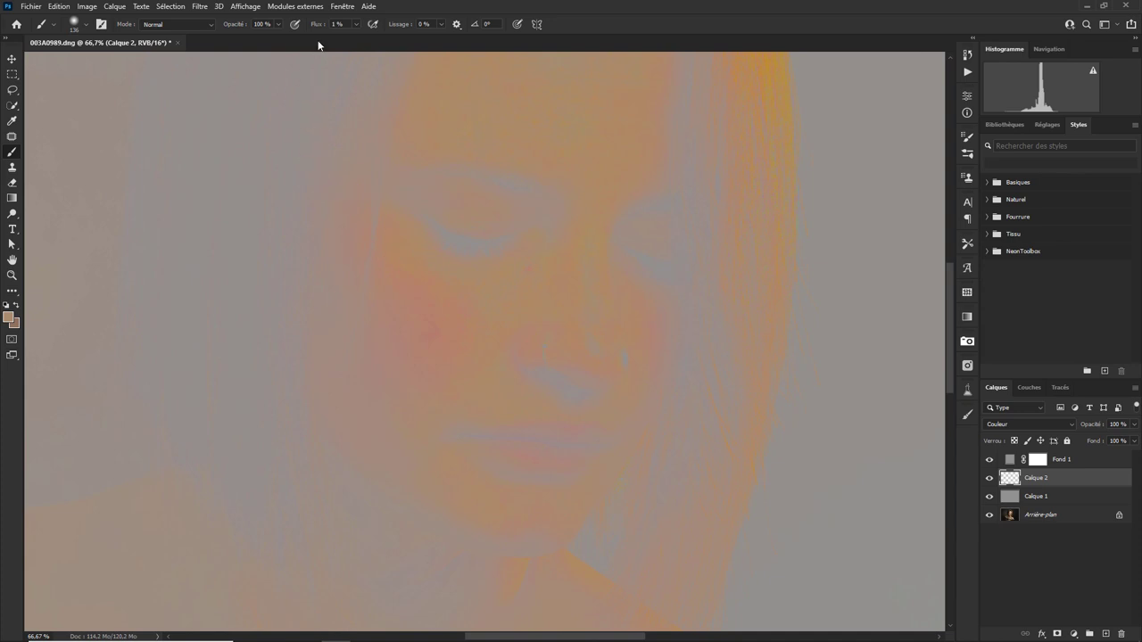
{"action": "mouse_move", "coordinate": [408, 250]}
{"action": "left_mouse_down"}
{"action": "mouse_move", "coordinate": [432, 319]}
{"action": "mouse_move", "coordinate": [397, 295]}
{"action": "mouse_move", "coordinate": [428, 327]}
{"action": "mouse_move", "coordinate": [440, 322]}
{"action": "mouse_move", "coordinate": [426, 320]}
{"action": "left_mouse_up"}
{"action": "mouse_move", "coordinate": [426, 321]}
{"action": "left_mouse_down"}
{"action": "mouse_move", "coordinate": [436, 375]}
{"action": "mouse_move", "coordinate": [413, 496]}
{"action": "mouse_move", "coordinate": [423, 347]}
{"action": "mouse_move", "coordinate": [422, 364]}
{"action": "left_mouse_up"}
Step: Toggle Calque 2 and Fond 1 visibility to compare the cheek's reduced redness
{"action": "left_click", "coordinate": [989, 478]}
{"action": "left_click", "coordinate": [988, 479]}
{"action": "left_click", "coordinate": [988, 460]}
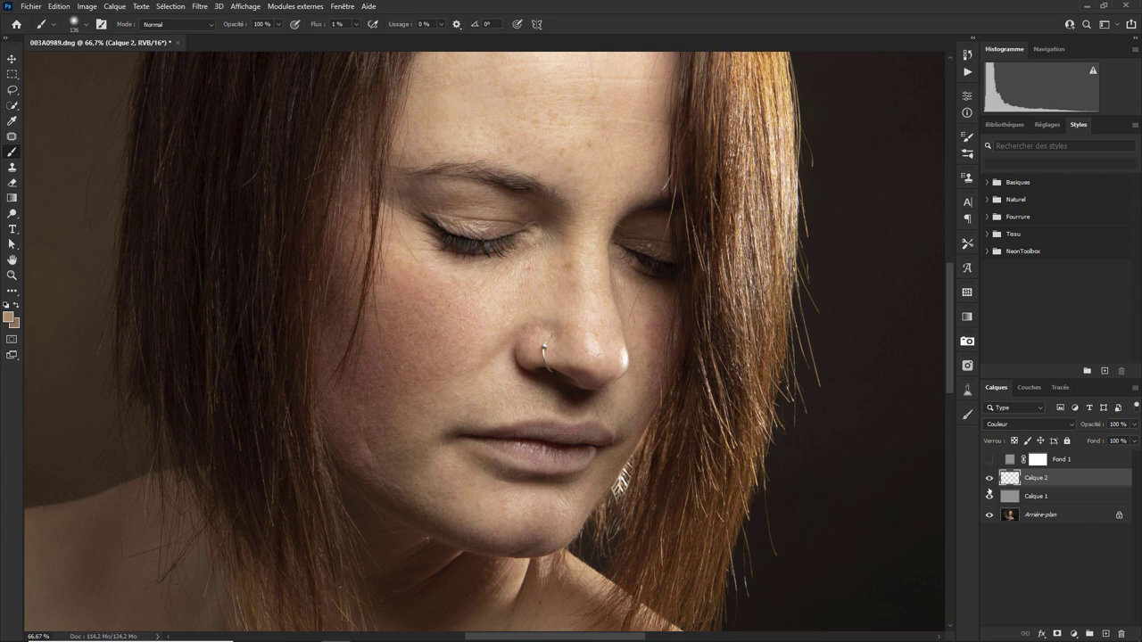
{"action": "left_click", "coordinate": [988, 479]}
{"action": "left_click", "coordinate": [989, 479]}
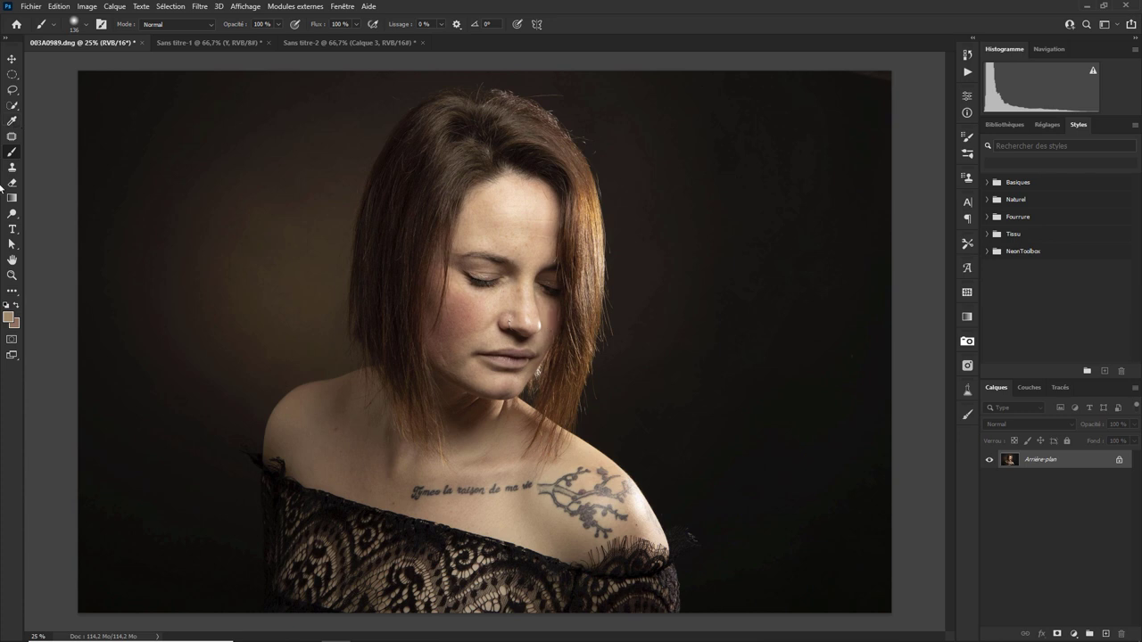
Step: Sample a skin tone from the face with the Eyedropper and zoom to 100%
{"action": "left_click", "coordinate": [12, 123]}
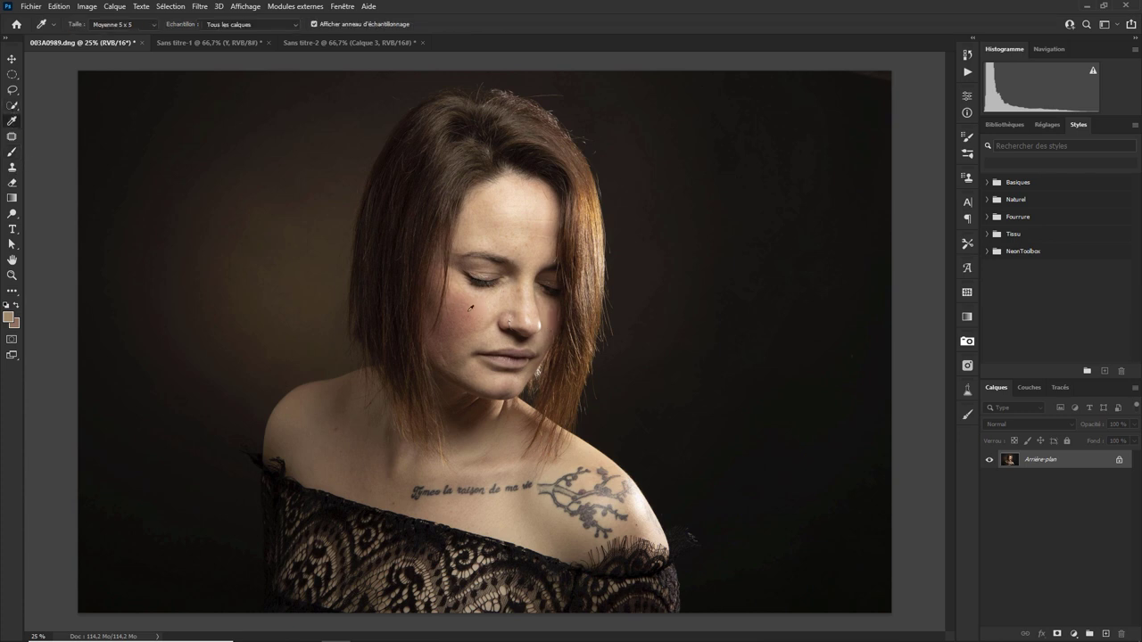
{"action": "left_click", "coordinate": [497, 302]}
{"action": "key", "text": "ctrl+1"}
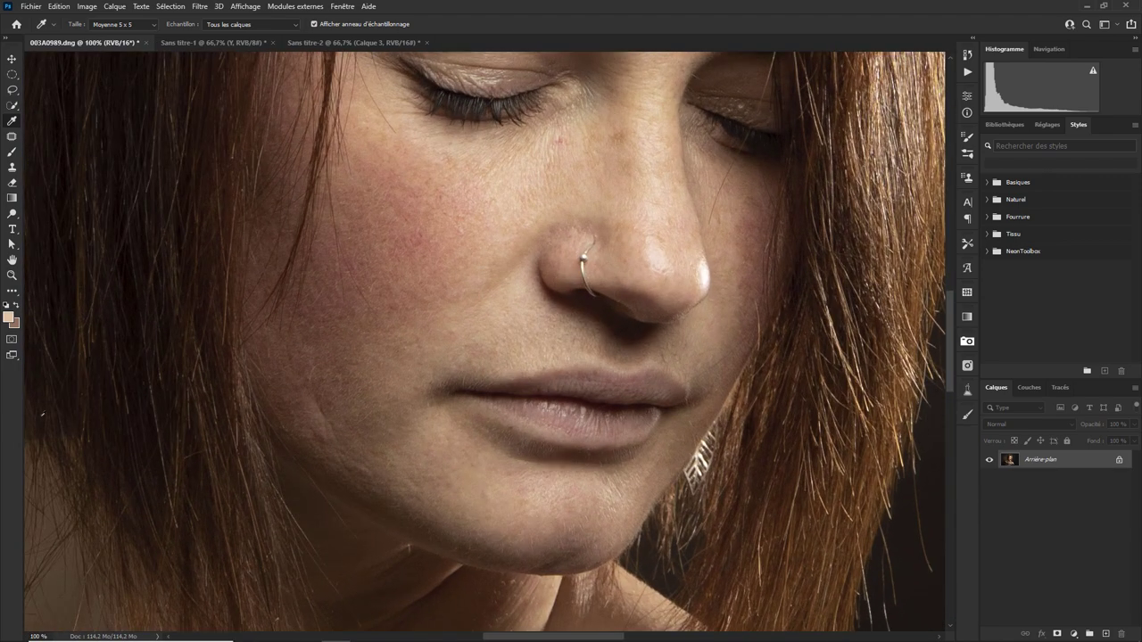
Step: In the foreground Color Picker, sample face skin tones until bea67f and confirm it
{"action": "left_click", "coordinate": [9, 317]}
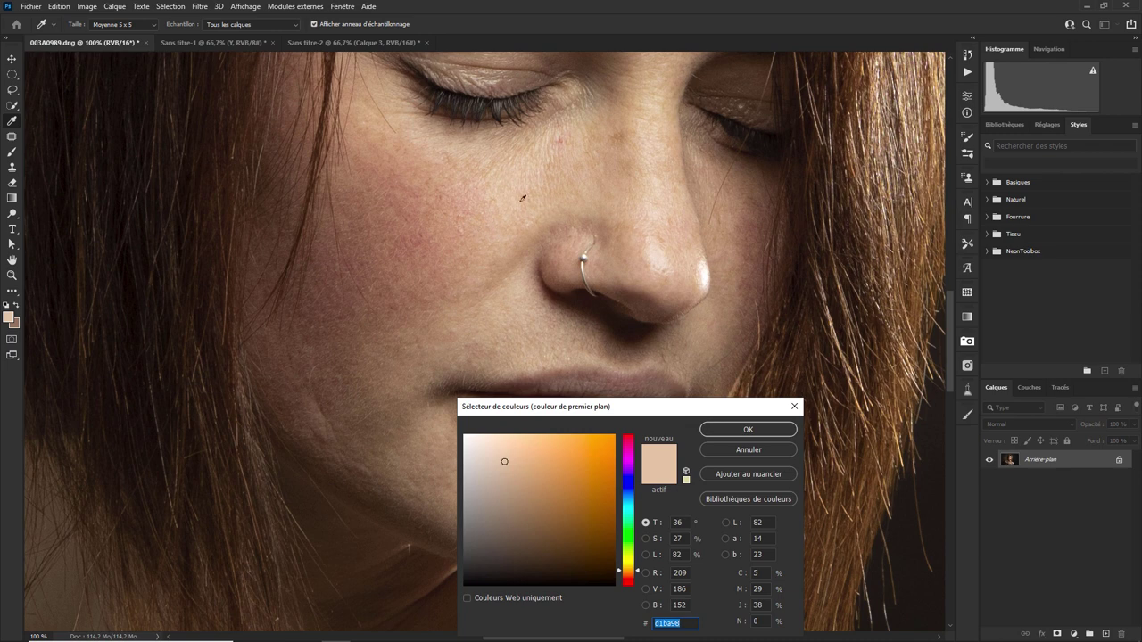
{"action": "left_click", "coordinate": [522, 197]}
{"action": "left_click_drag", "start_coordinate": [692, 412], "coordinate": [811, 246]}
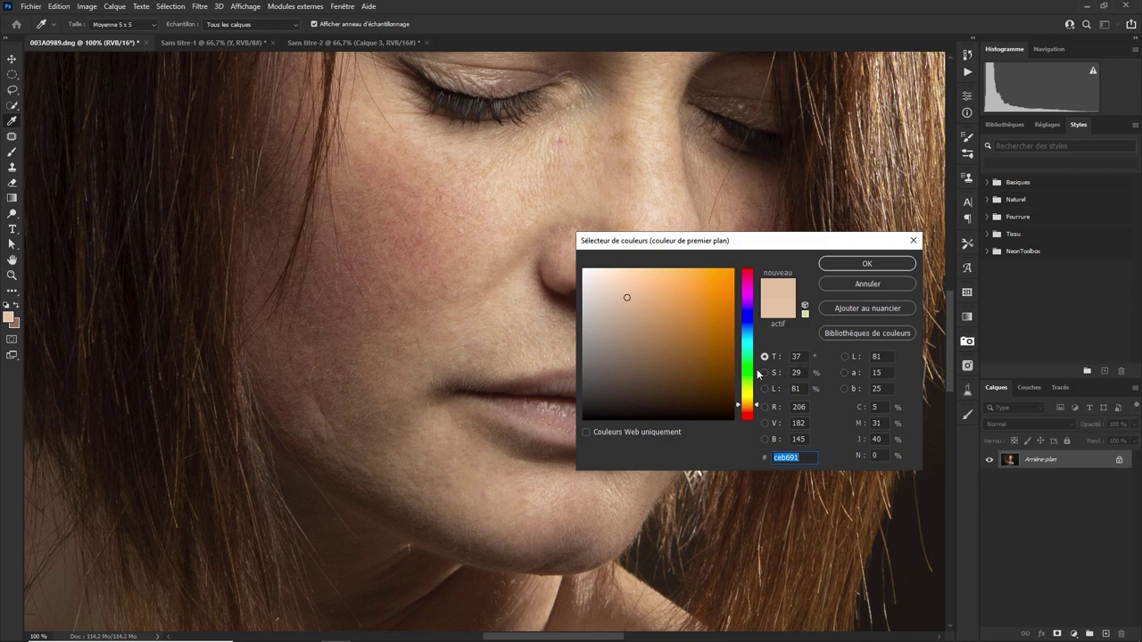
{"action": "left_click", "coordinate": [610, 192]}
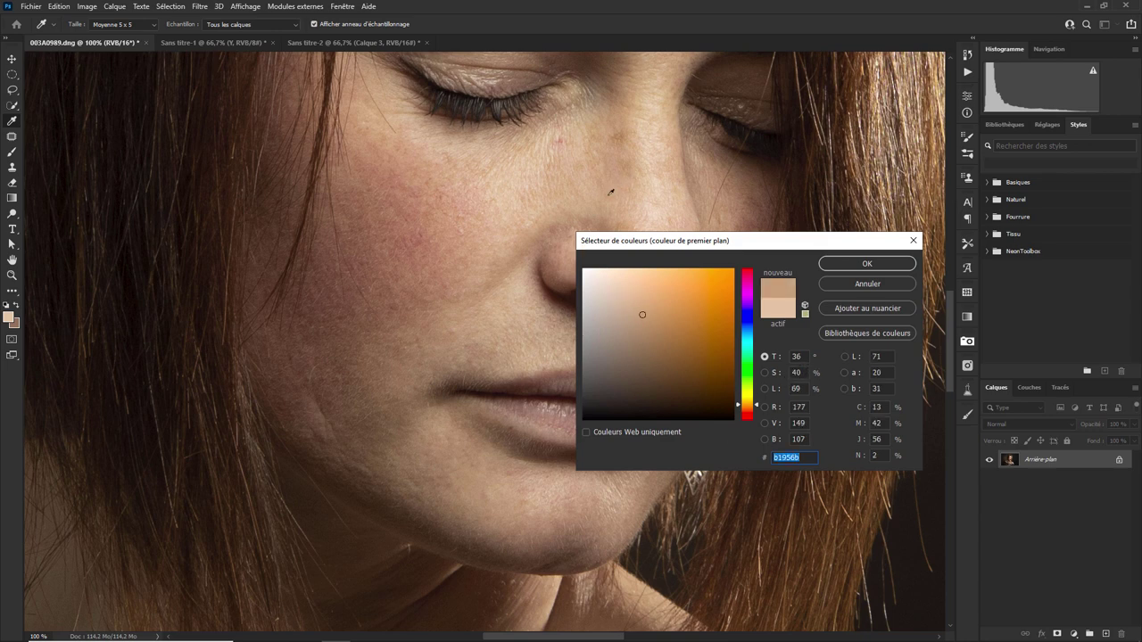
{"action": "left_click", "coordinate": [559, 179]}
{"action": "left_click", "coordinate": [509, 312]}
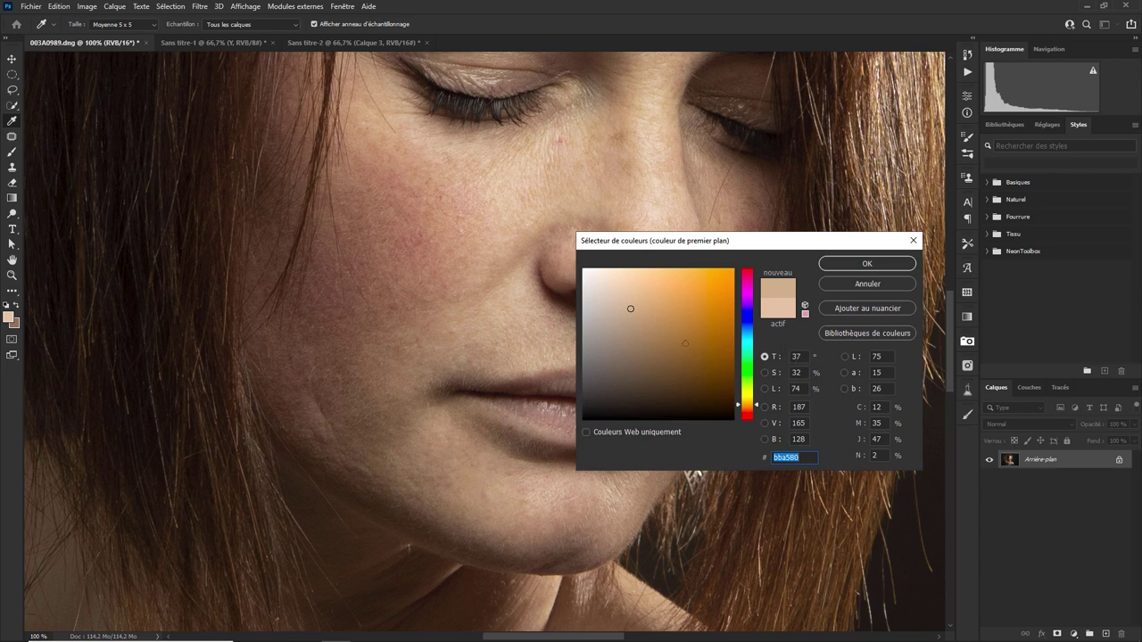
{"action": "left_click", "coordinate": [399, 225]}
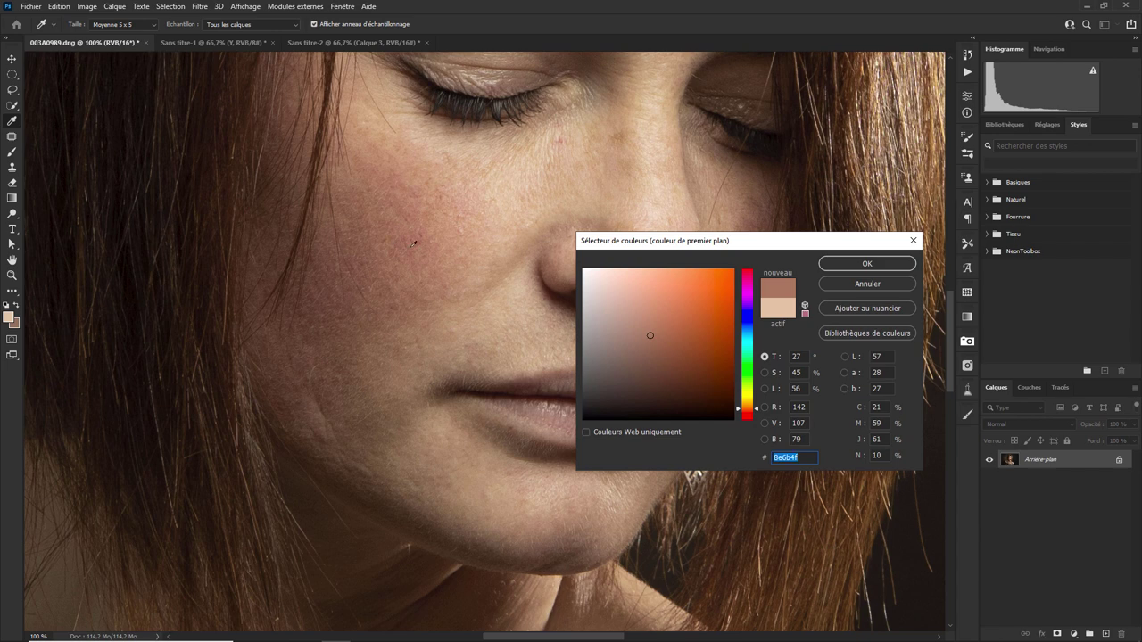
{"action": "left_click", "coordinate": [416, 238]}
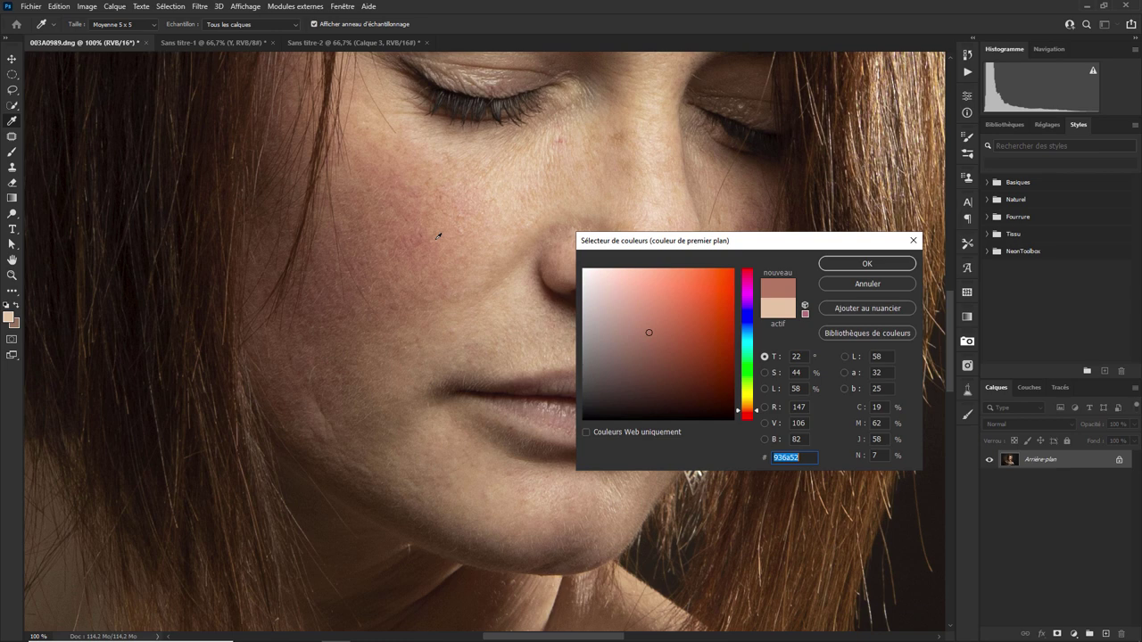
{"action": "left_click", "coordinate": [432, 266]}
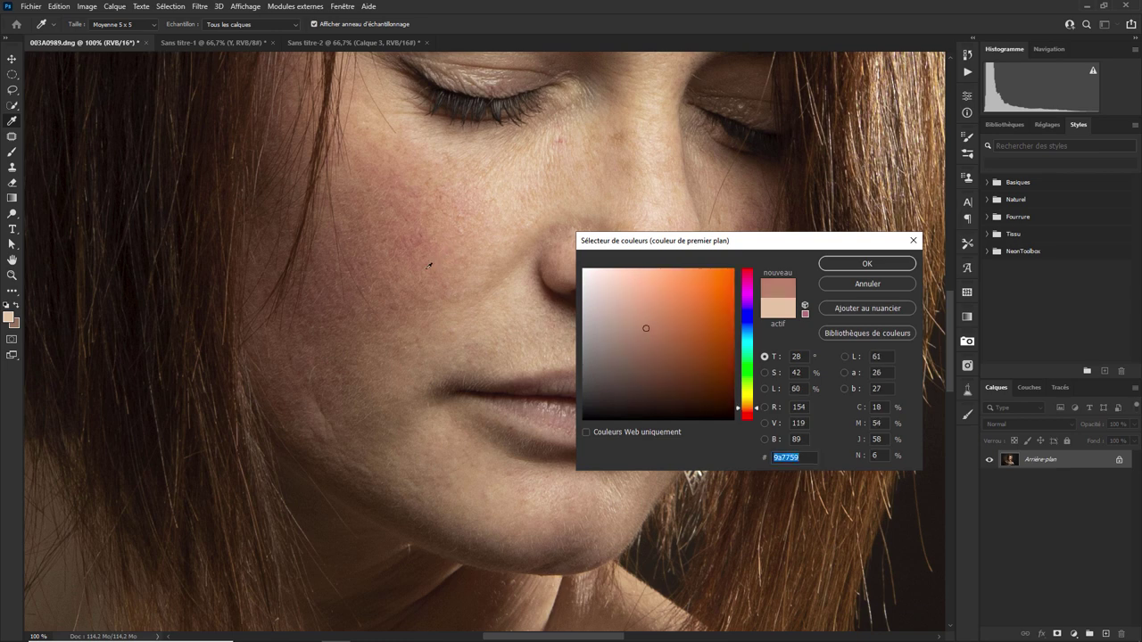
{"action": "left_click", "coordinate": [592, 196]}
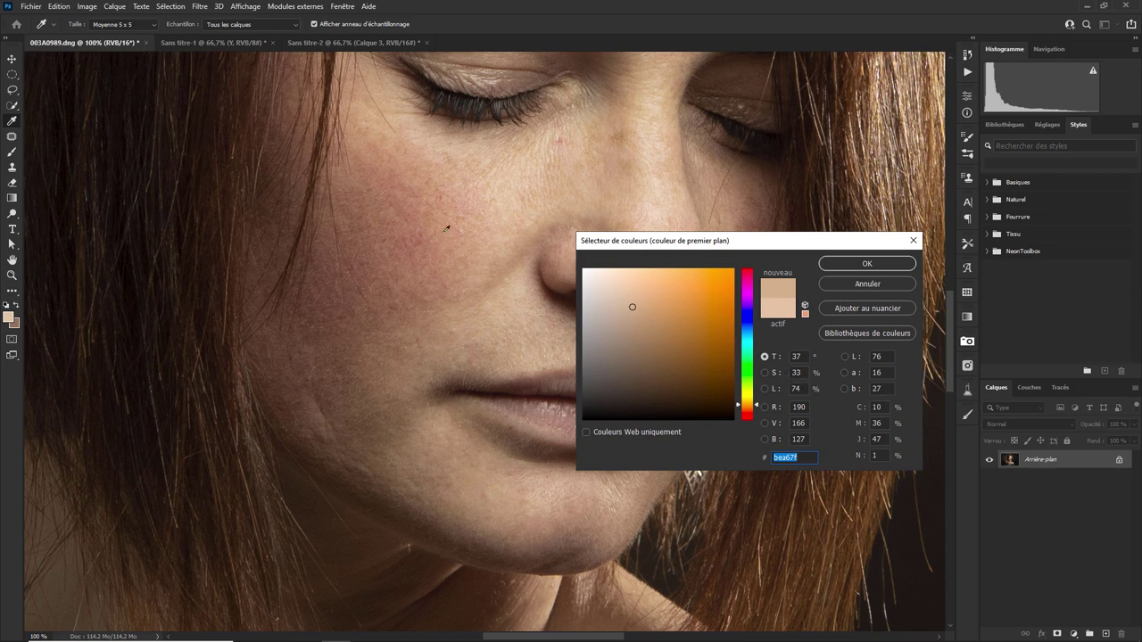
{"action": "left_click", "coordinate": [855, 265]}
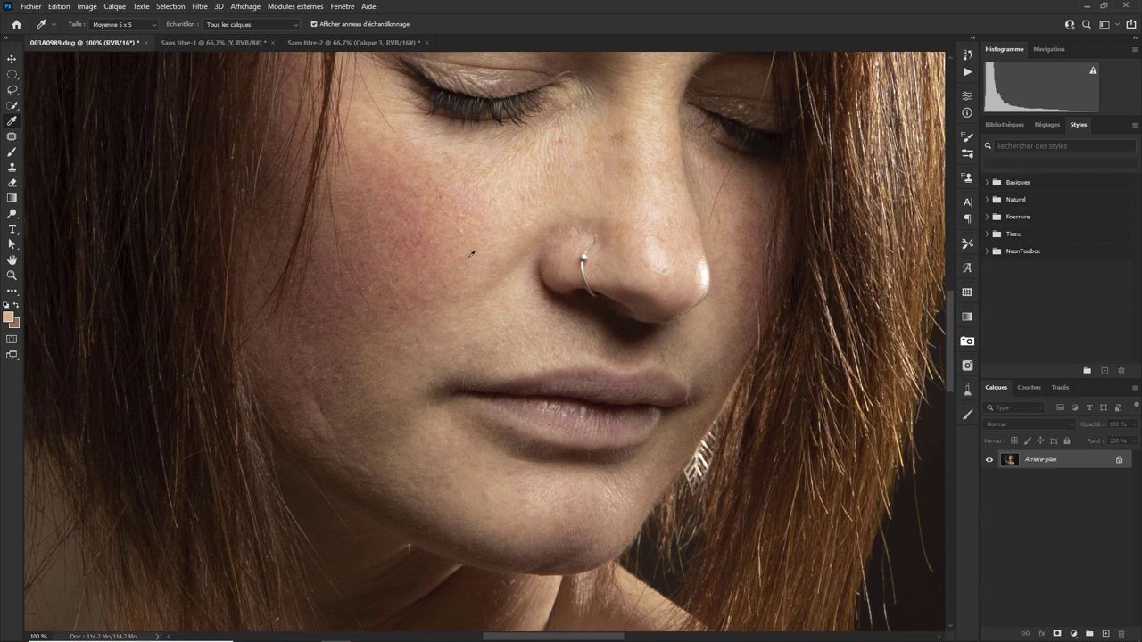
Step: Add a Solid Color fill layer Fond 1, then hide it to see the photo
{"action": "left_click", "coordinate": [1075, 634]}
{"action": "left_click", "coordinate": [1042, 427]}
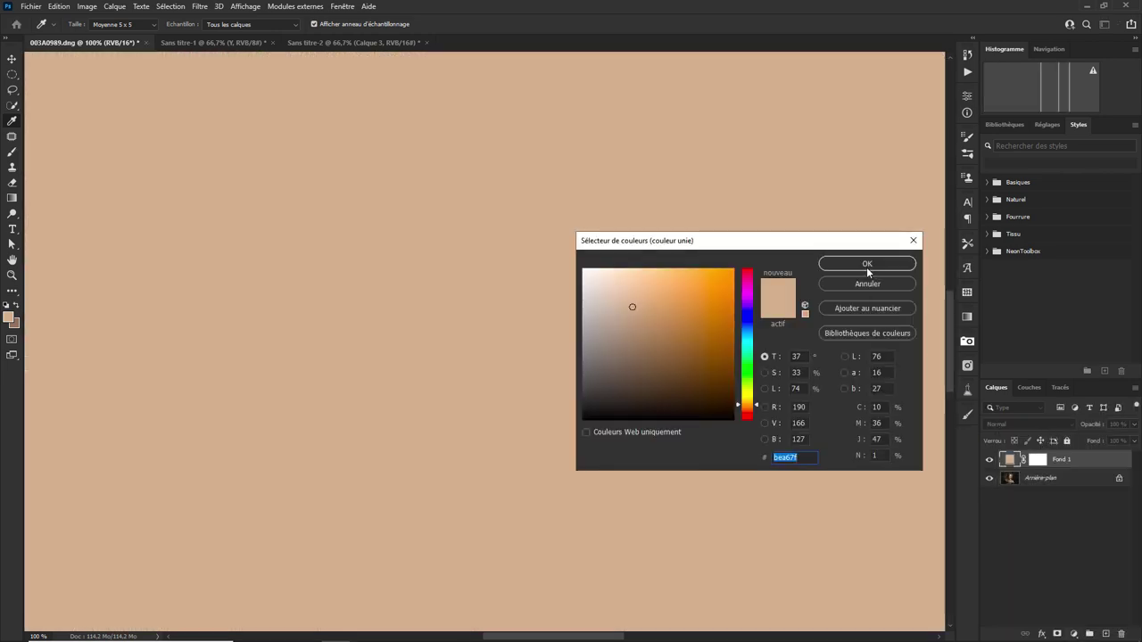
{"action": "left_click", "coordinate": [867, 264]}
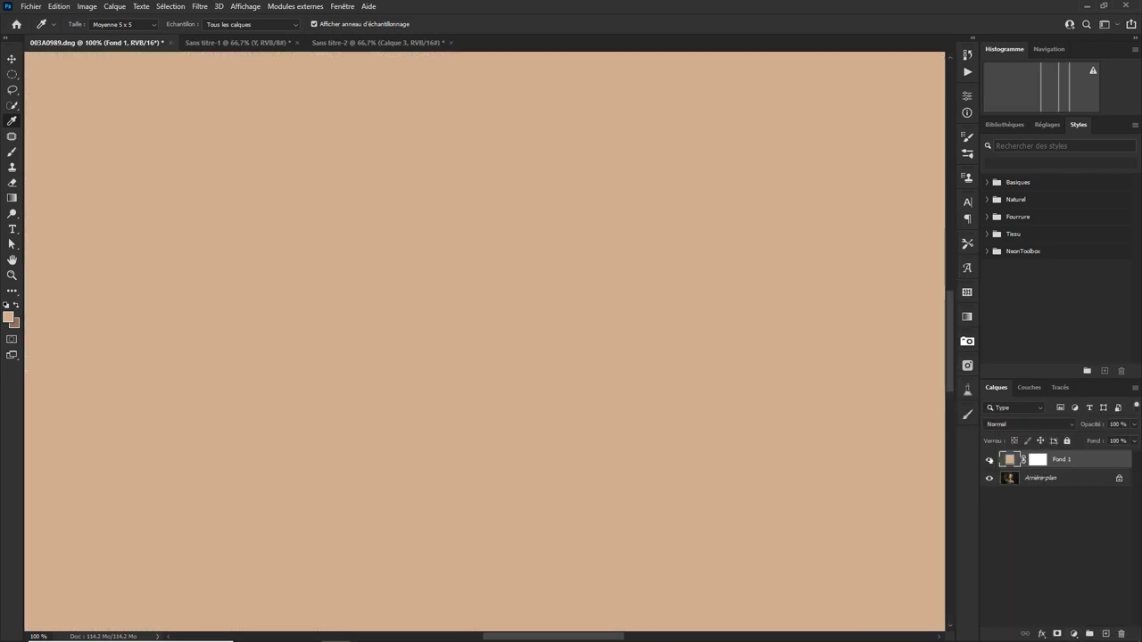
{"action": "left_click", "coordinate": [988, 460]}
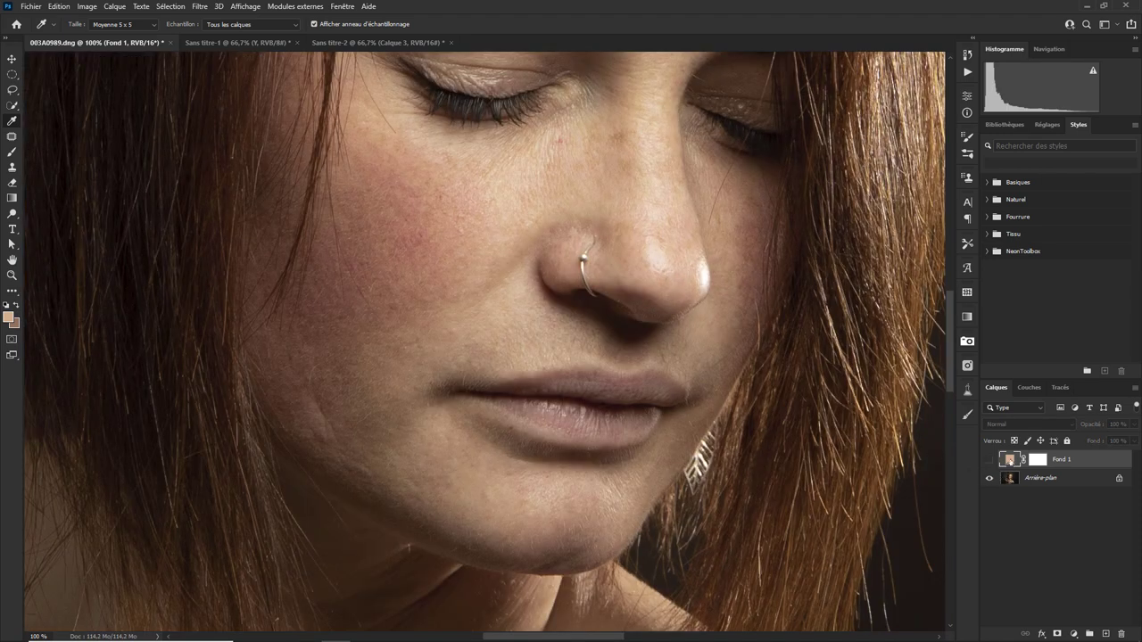
Step: Resample Fond 1's colour from the skin as d2bc9c and show the layer again
{"action": "double_click", "coordinate": [1009, 460]}
{"action": "mouse_move", "coordinate": [745, 248]}
{"action": "left_mouse_down"}
{"action": "mouse_move", "coordinate": [282, 303]}
{"action": "mouse_move", "coordinate": [251, 335]}
{"action": "left_mouse_up"}
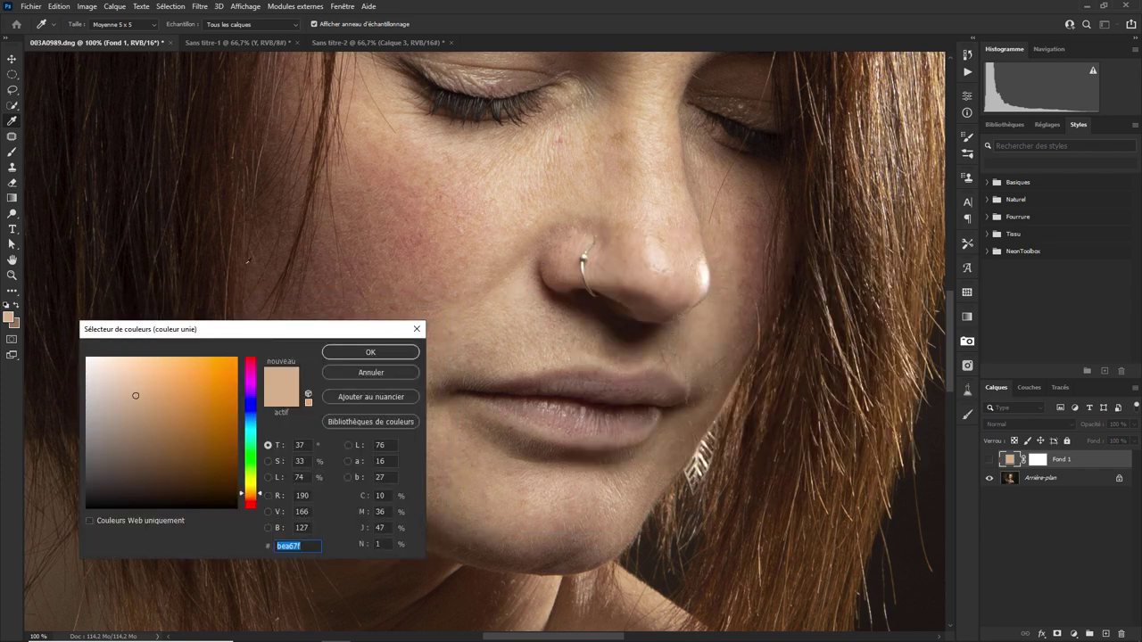
{"action": "left_click", "coordinate": [520, 182]}
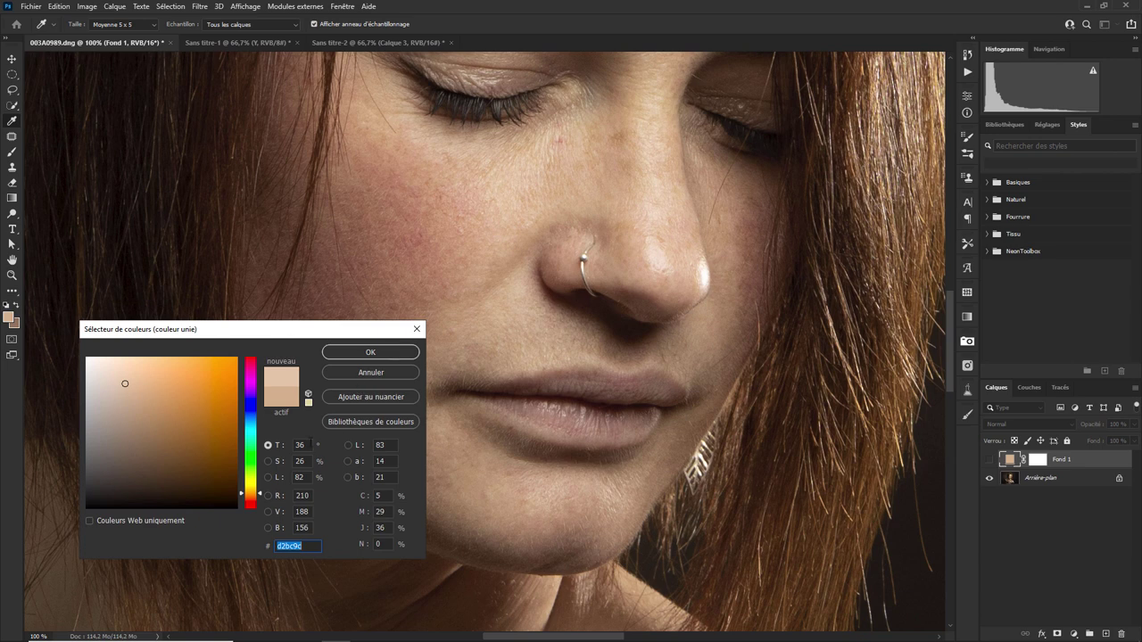
{"action": "left_click", "coordinate": [370, 351]}
{"action": "left_click", "coordinate": [989, 459]}
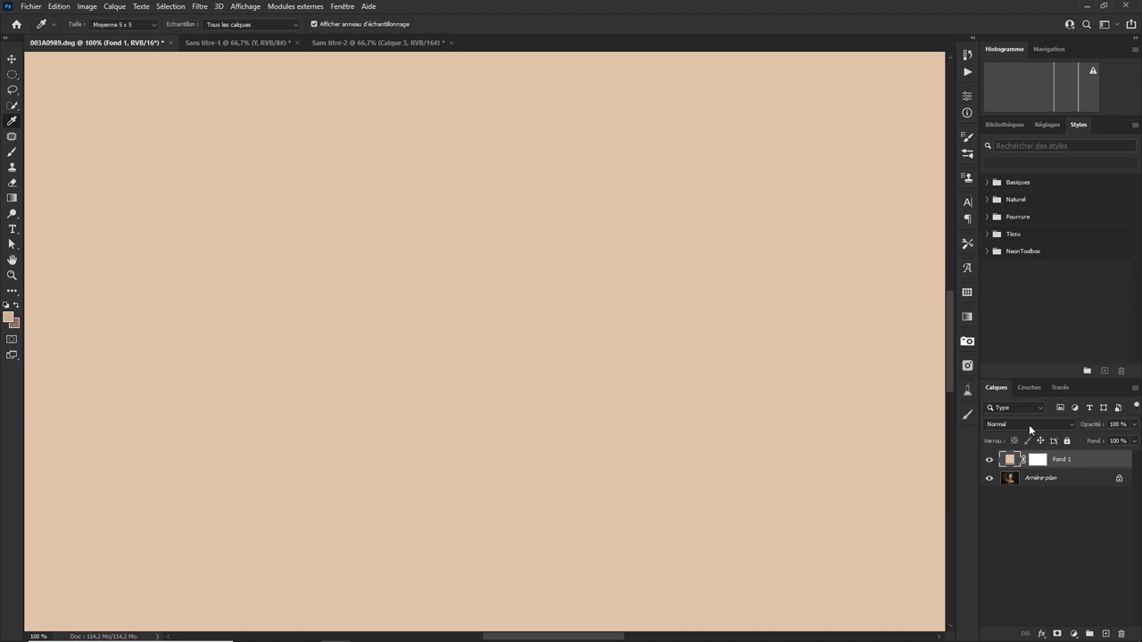
{"action": "left_click", "coordinate": [1029, 424]}
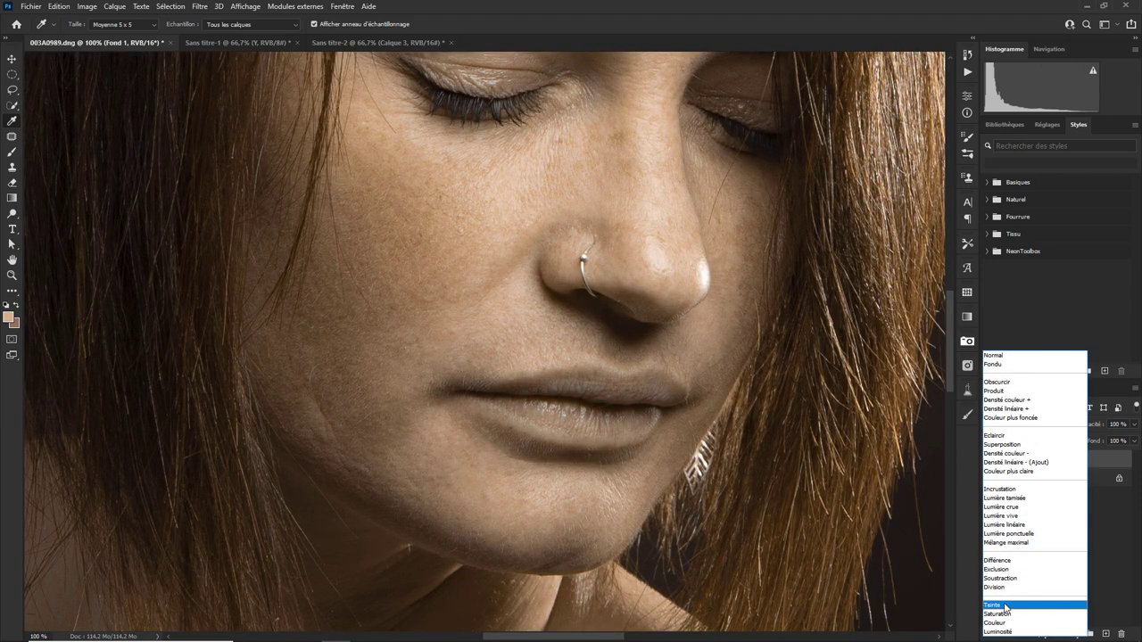
Step: Blend Fond 1 in Teinte mode, zoom to 66.67%, and target its layer mask
{"action": "left_click", "coordinate": [997, 605]}
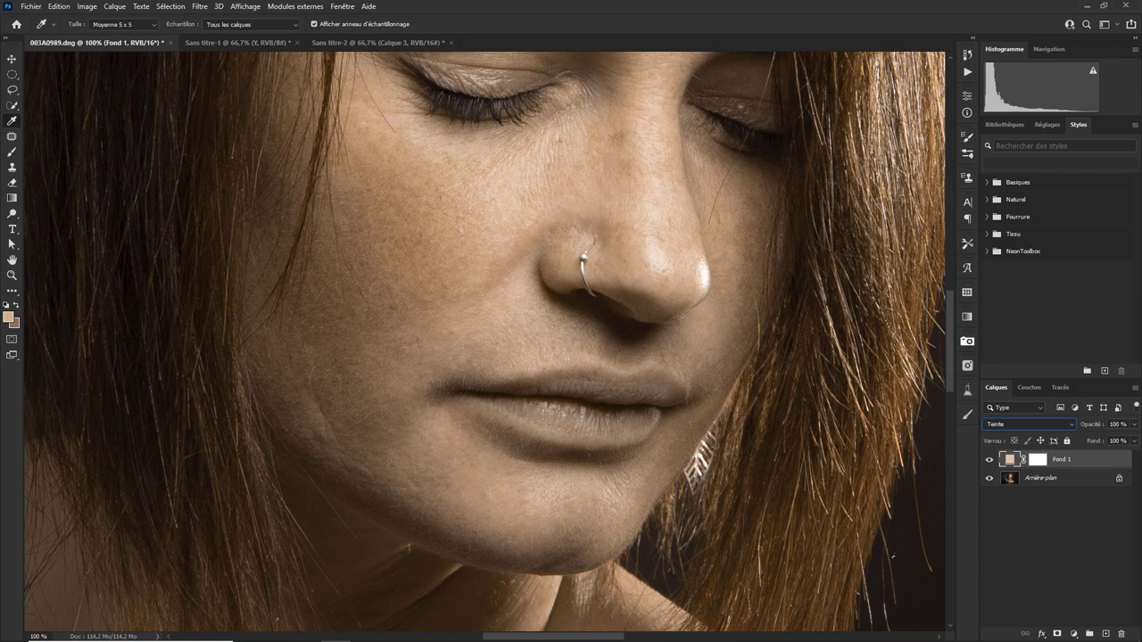
{"action": "key", "text": "ctrl+minus"}
{"action": "key", "text": "ctrl+minus"}
{"action": "key", "text": "ctrl+minus"}
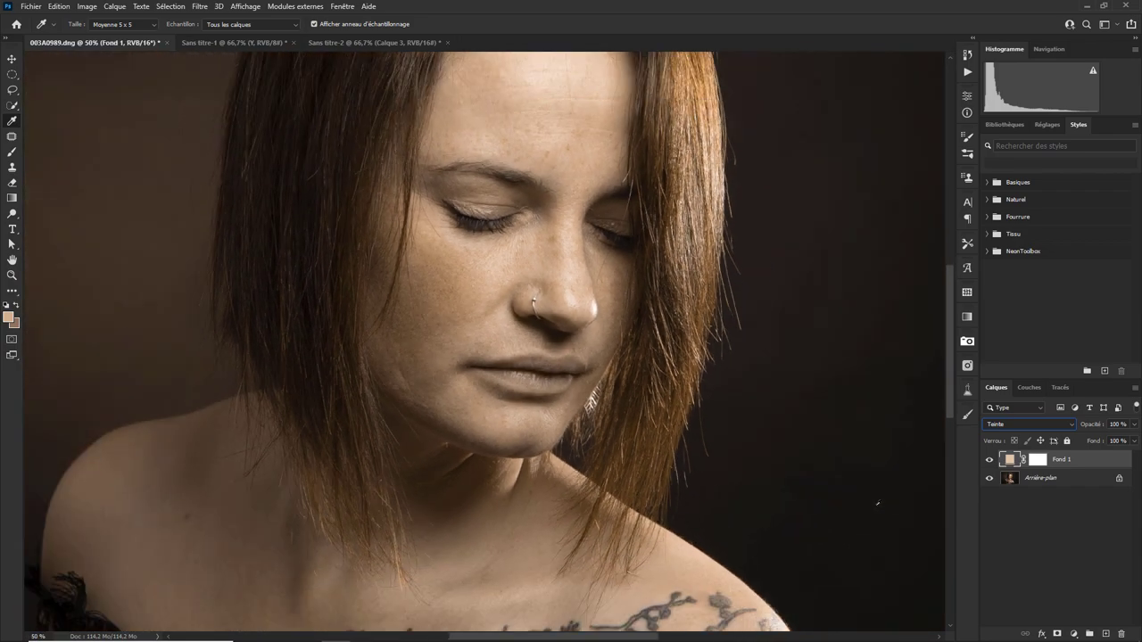
{"action": "key", "text": "ctrl+plus"}
{"action": "key", "text": "ctrl+plus"}
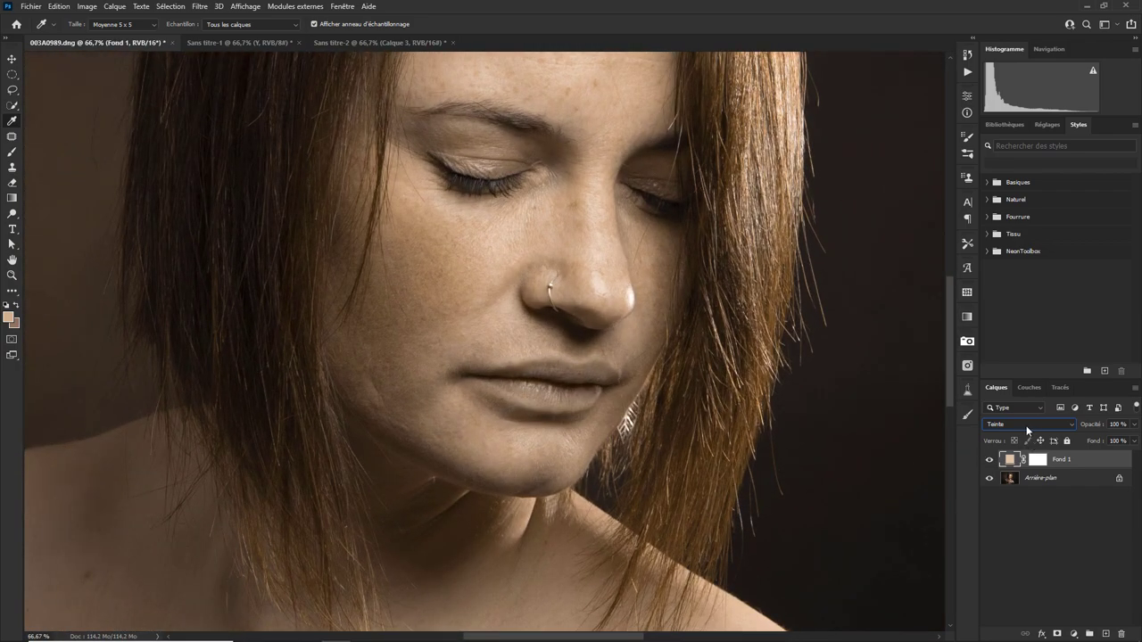
{"action": "left_click", "coordinate": [1037, 460]}
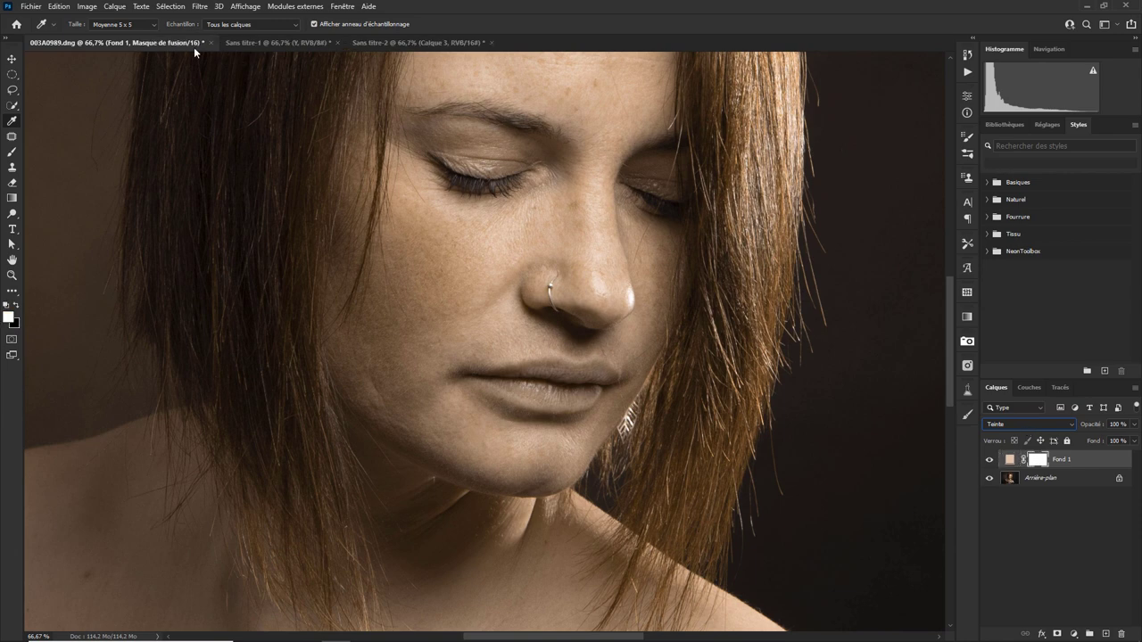
Step: Invert the Fond 1 mask to black and lower the brush flow to about 6%
{"action": "left_click", "coordinate": [88, 7]}
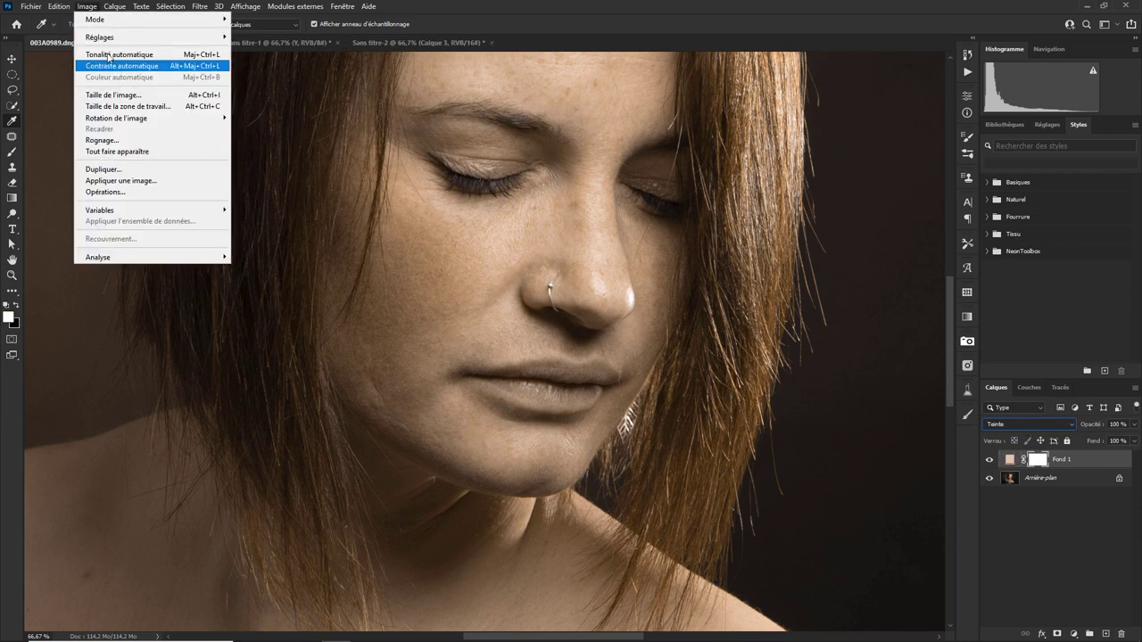
{"action": "mouse_move", "coordinate": [99, 36]}
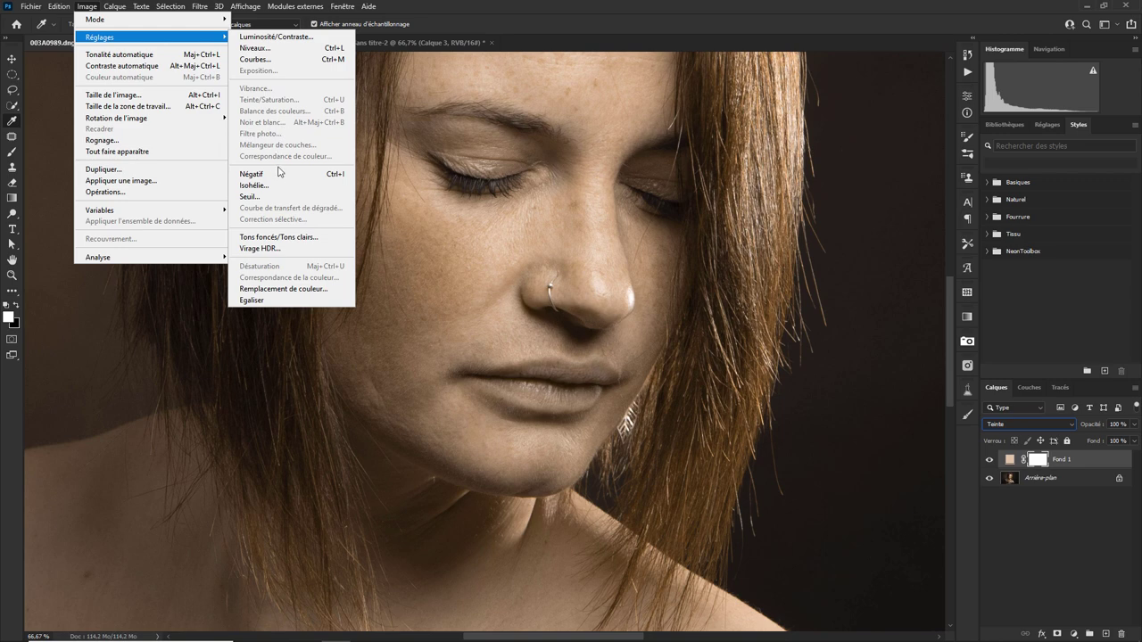
{"action": "left_click", "coordinate": [267, 174]}
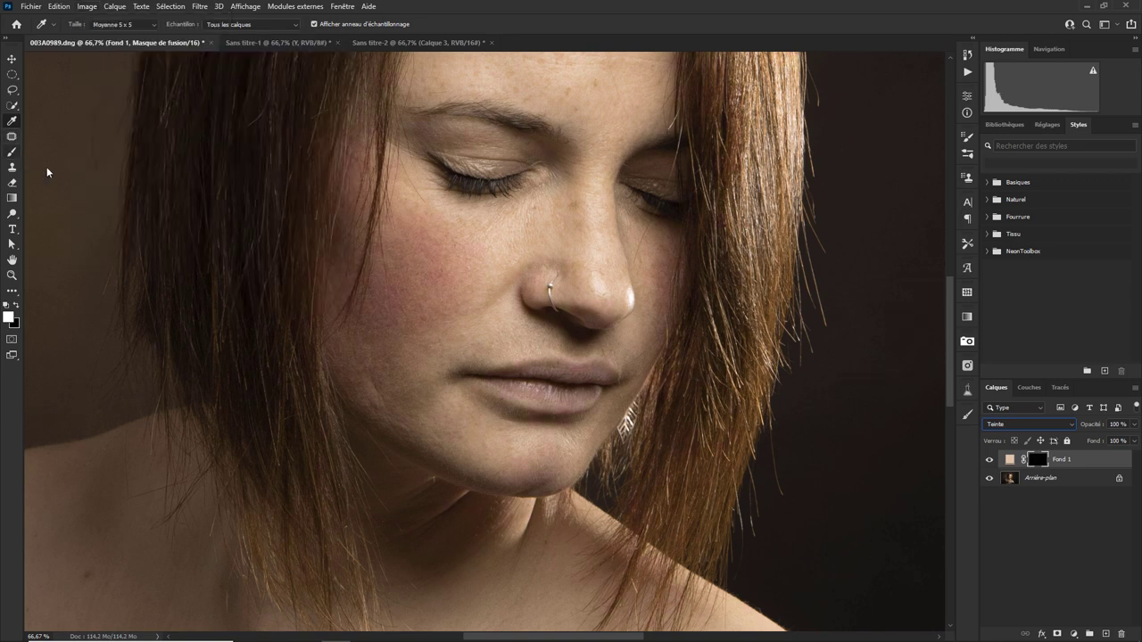
{"action": "left_click", "coordinate": [13, 153]}
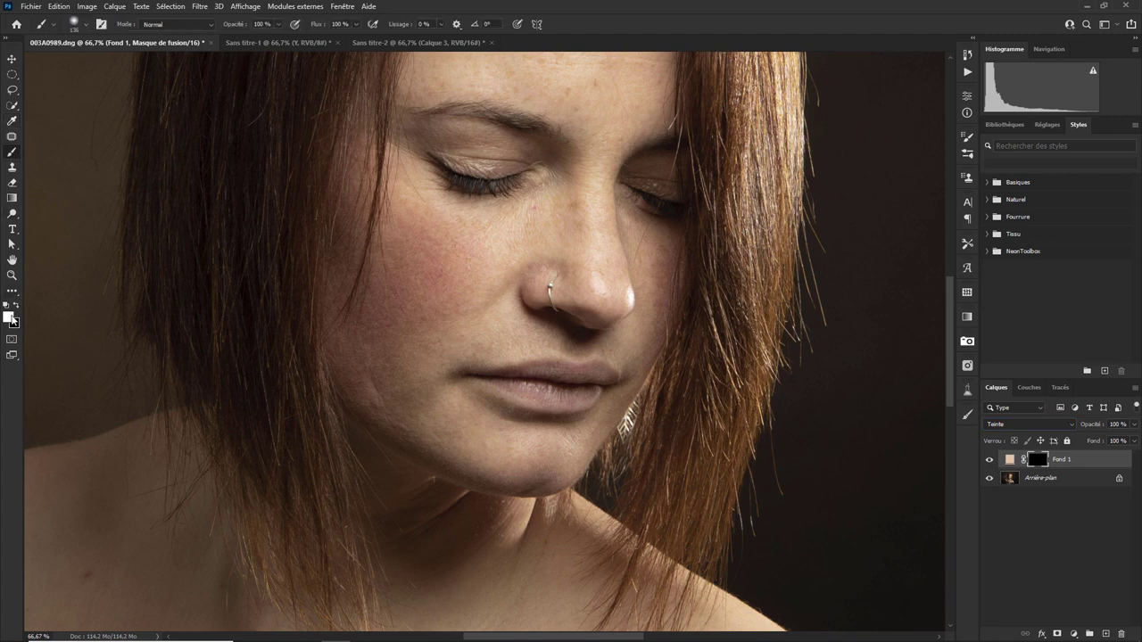
{"action": "left_click", "coordinate": [357, 24]}
{"action": "left_click_drag", "start_coordinate": [357, 38], "coordinate": [304, 41]}
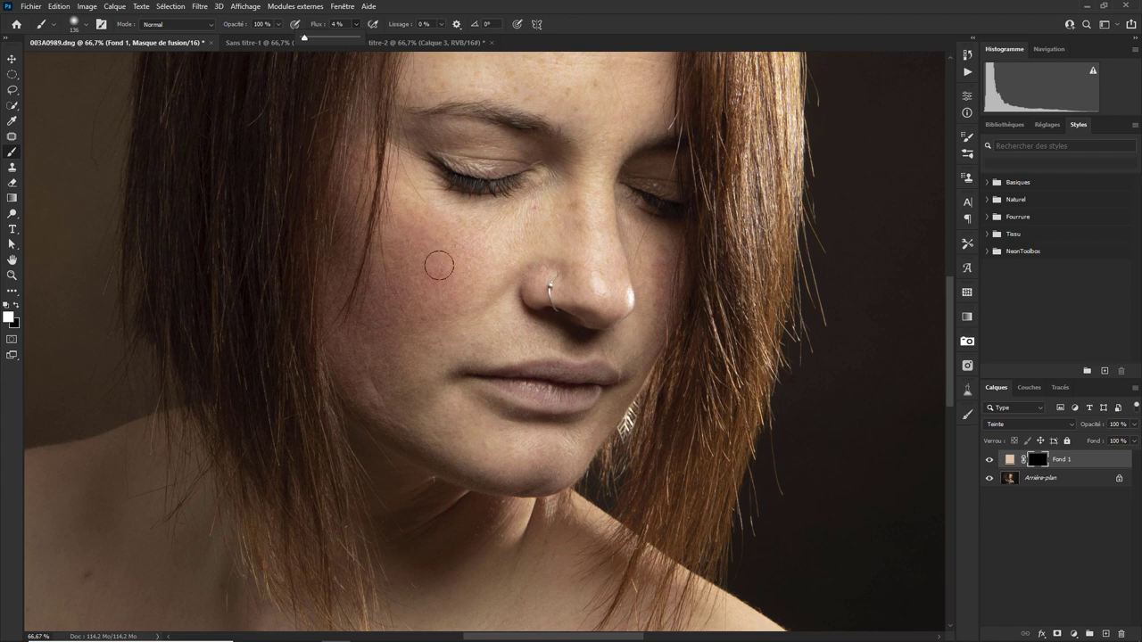
{"action": "left_click", "coordinate": [407, 248]}
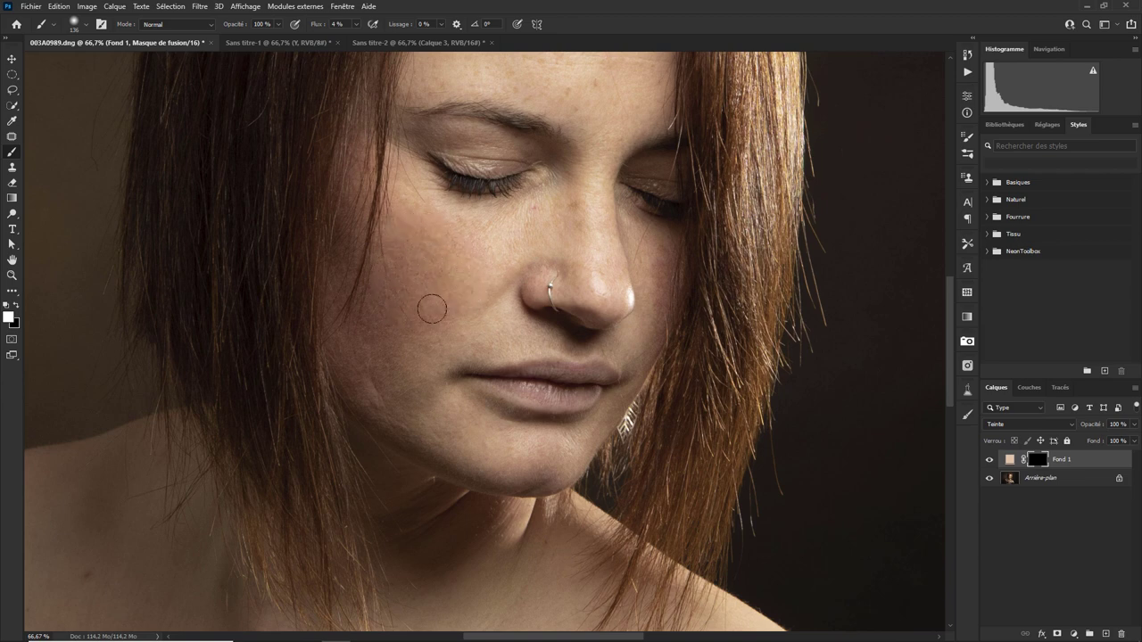
Step: Paint a faint stroke on the cheek, compare by toggling the layer, and set opacity to 50%
{"action": "left_click_drag", "start_coordinate": [456, 265], "coordinate": [449, 283]}
{"action": "left_click", "coordinate": [988, 460]}
{"action": "left_click", "coordinate": [988, 460]}
{"action": "left_click", "coordinate": [1134, 424]}
{"action": "left_click_drag", "start_coordinate": [1134, 440], "coordinate": [1068, 446]}
{"action": "left_click_drag", "start_coordinate": [1085, 449], "coordinate": [1107, 448]}
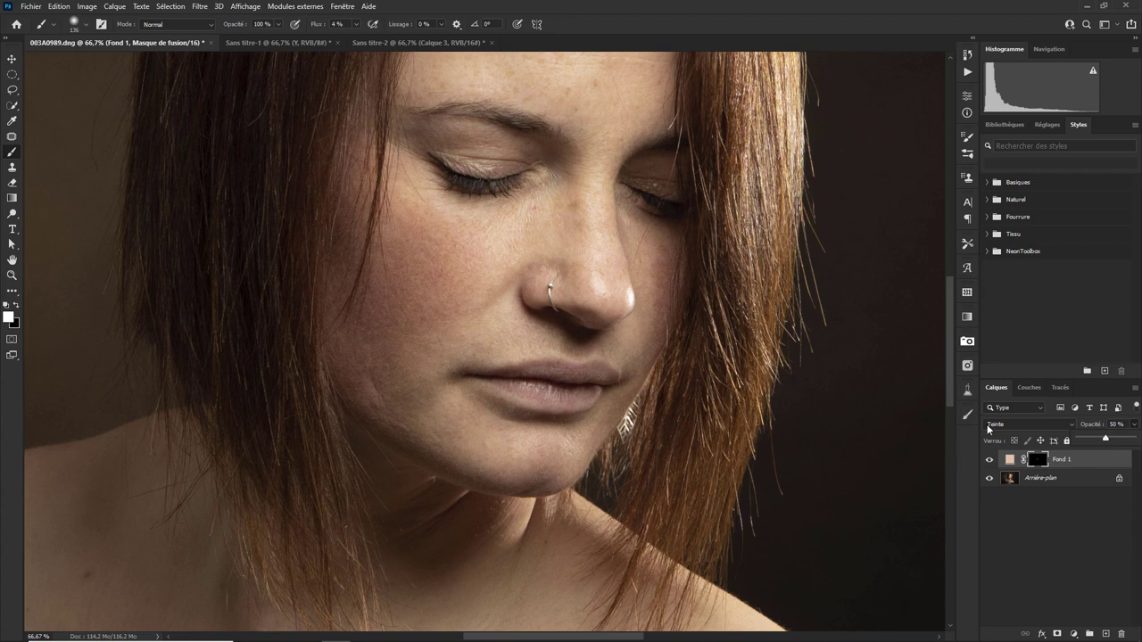
Step: Open the fill layer's blend mode list, then switch to the 003A1484.dng portrait
{"action": "left_click", "coordinate": [1011, 424]}
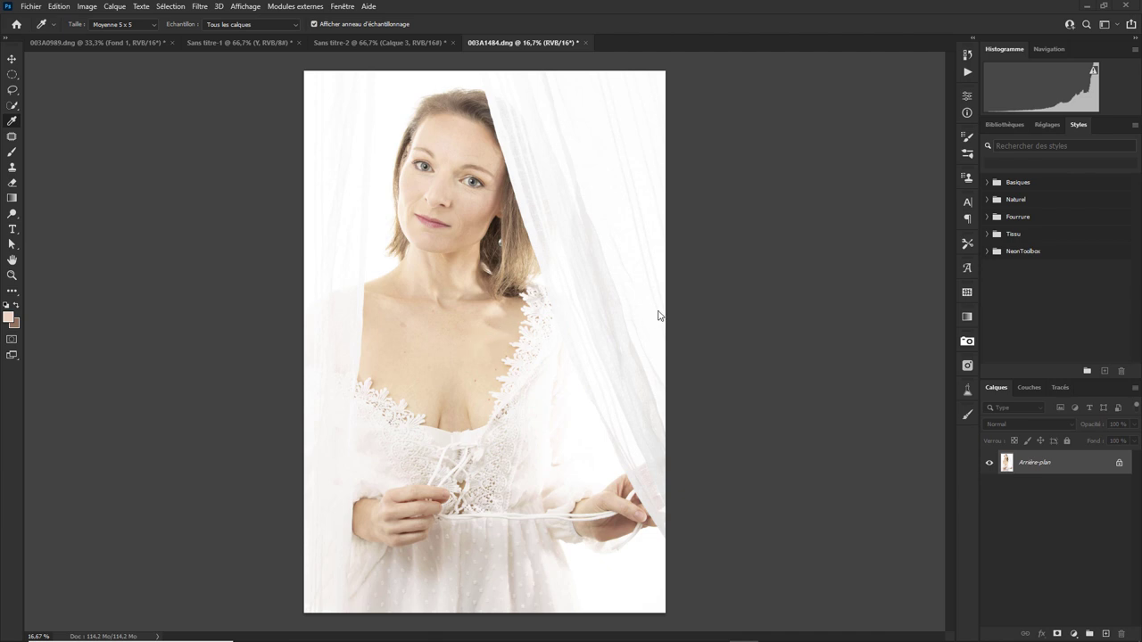
Step: Add a Solid Color fill layer in the skin tone e2cfb7
{"action": "left_click", "coordinate": [1075, 634]}
{"action": "left_click", "coordinate": [1028, 426]}
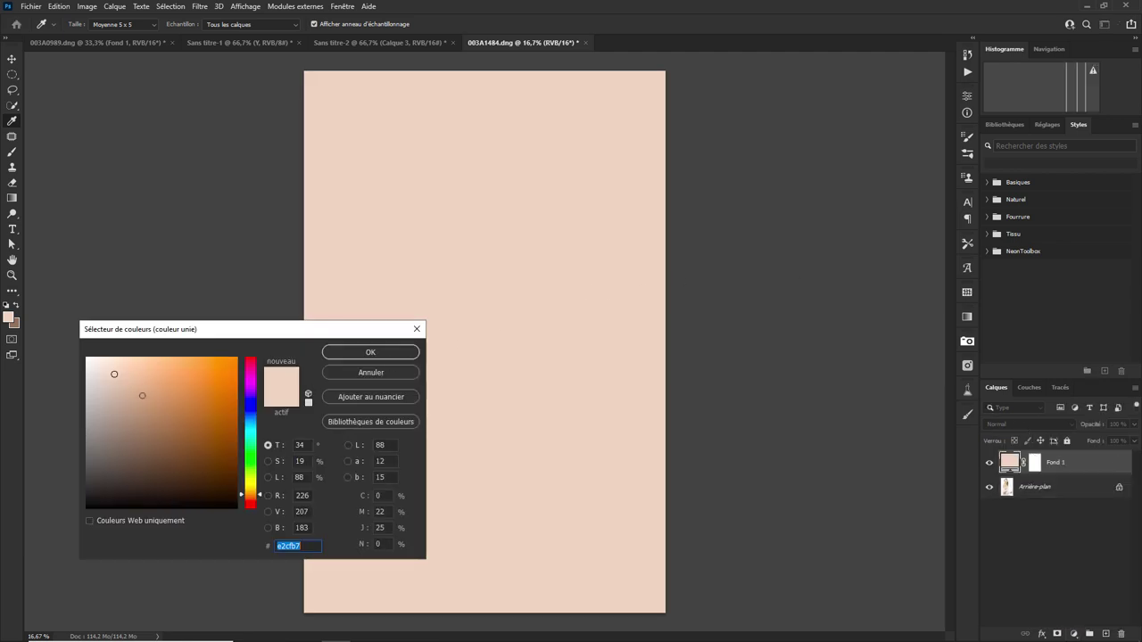
{"action": "left_click", "coordinate": [367, 351]}
Step: Blend the fill layer in Soustraction mode and start changing its colour to black
{"action": "left_click", "coordinate": [1021, 424]}
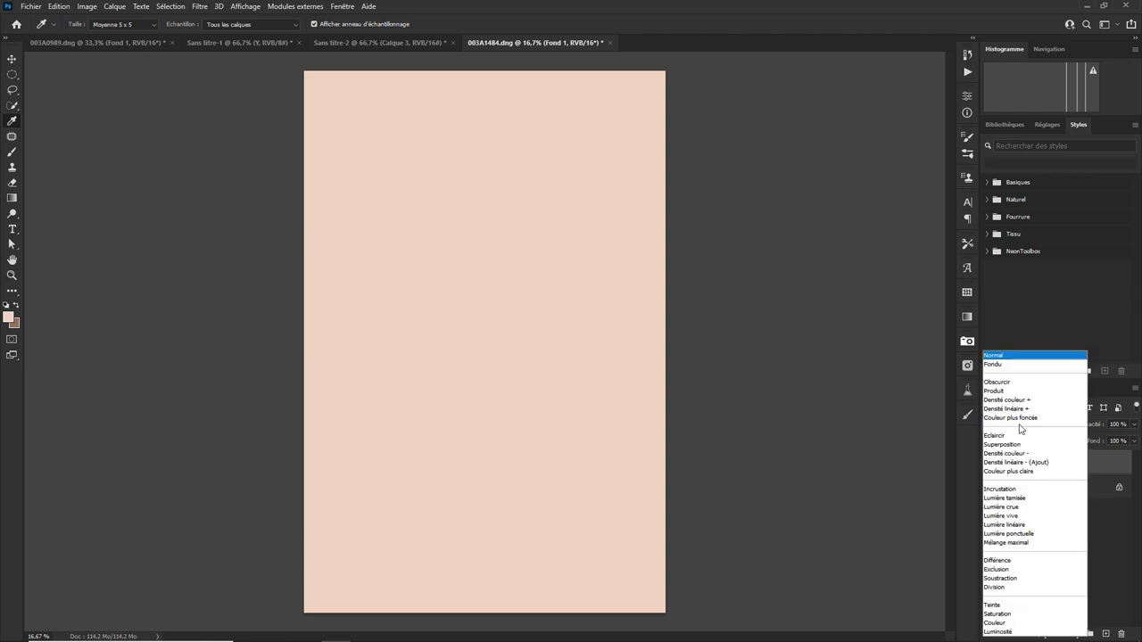
{"action": "left_click", "coordinate": [1023, 579]}
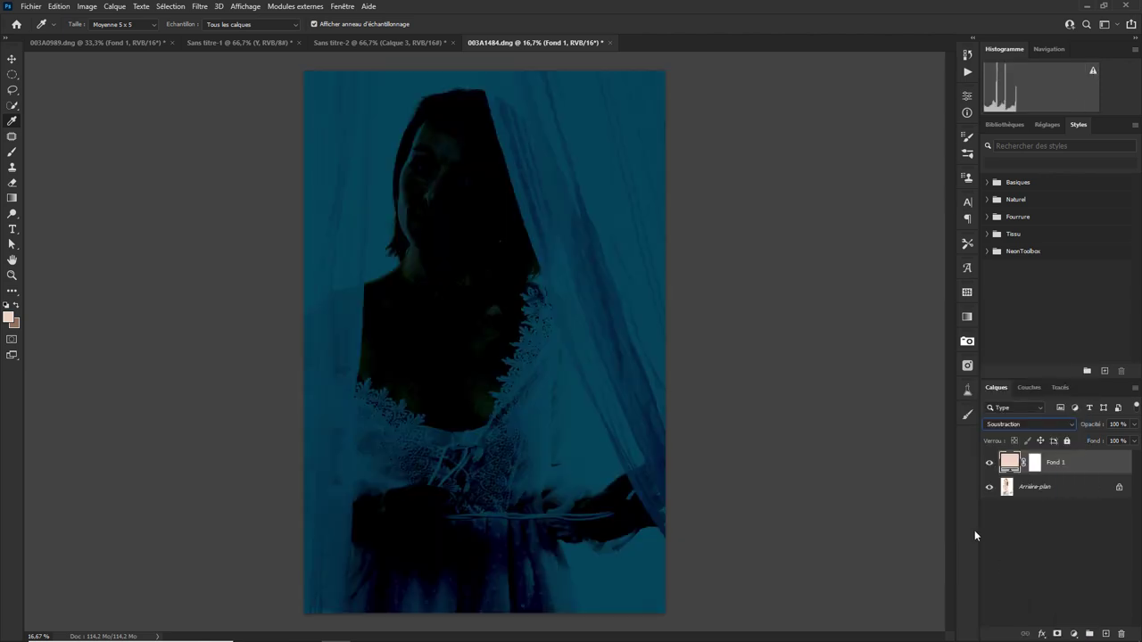
{"action": "double_click", "coordinate": [1010, 461]}
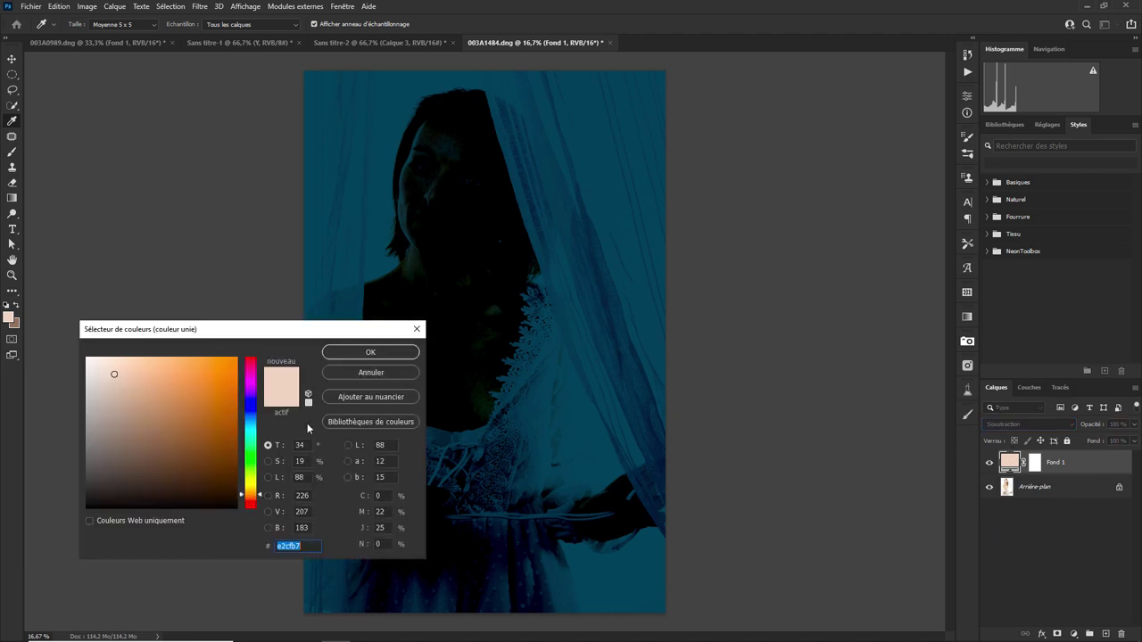
{"action": "left_click_drag", "start_coordinate": [114, 374], "coordinate": [86, 510]}
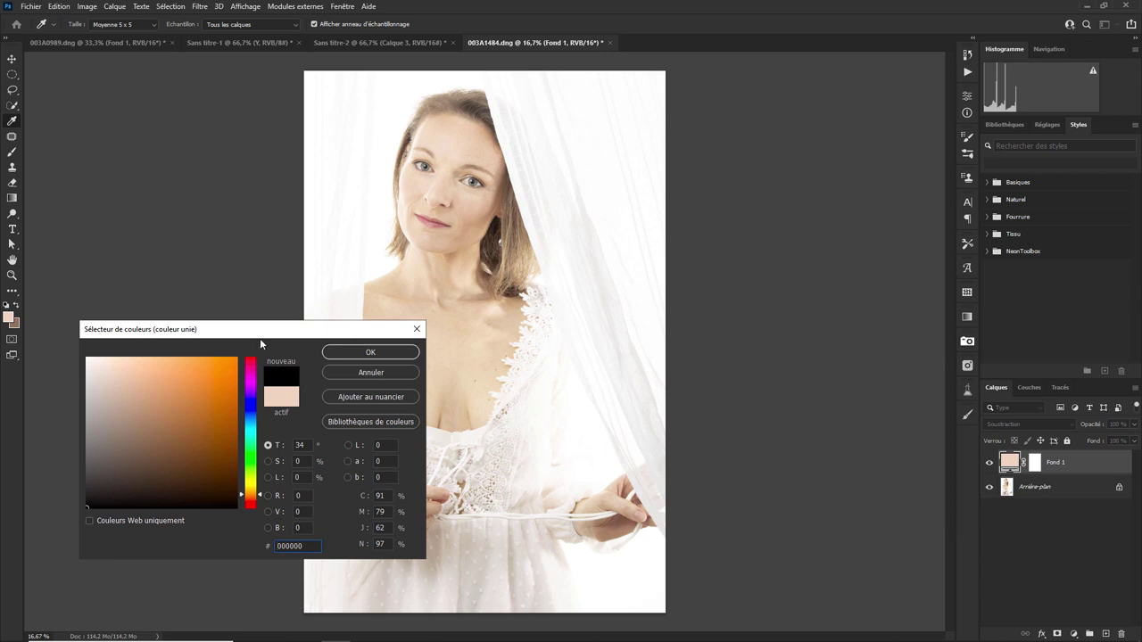
Step: Set the Soustraction fill colour to dark brown 130a04, with hue 24, and confirm it
{"action": "left_click_drag", "start_coordinate": [263, 328], "coordinate": [212, 214]}
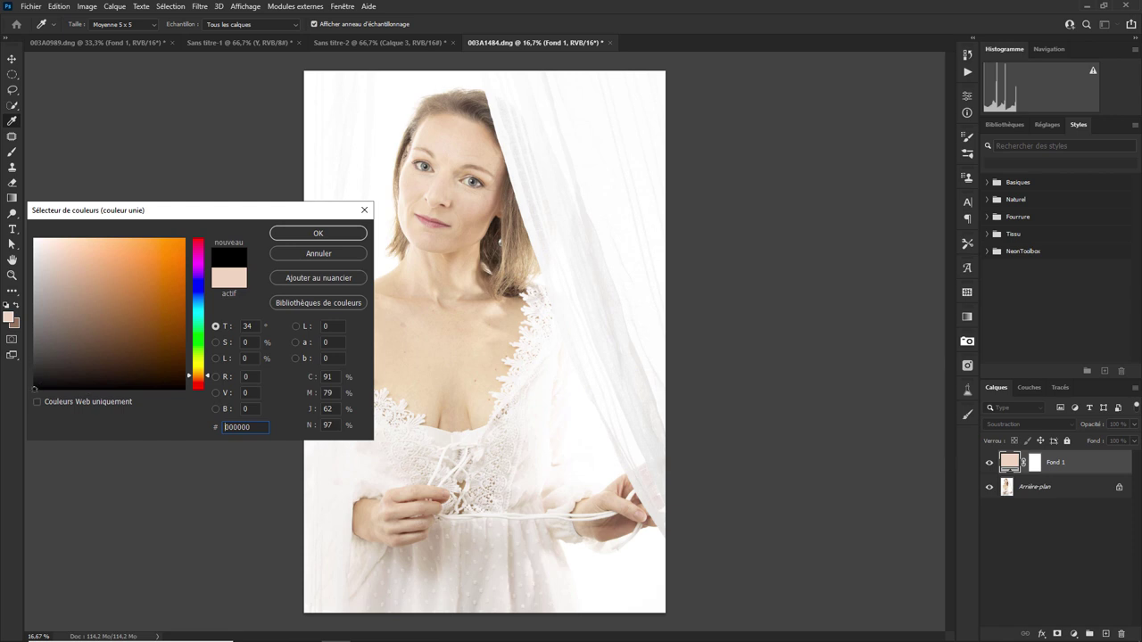
{"action": "mouse_move", "coordinate": [34, 389]}
{"action": "left_mouse_down"}
{"action": "mouse_move", "coordinate": [33, 363]}
{"action": "mouse_move", "coordinate": [33, 378]}
{"action": "left_mouse_up"}
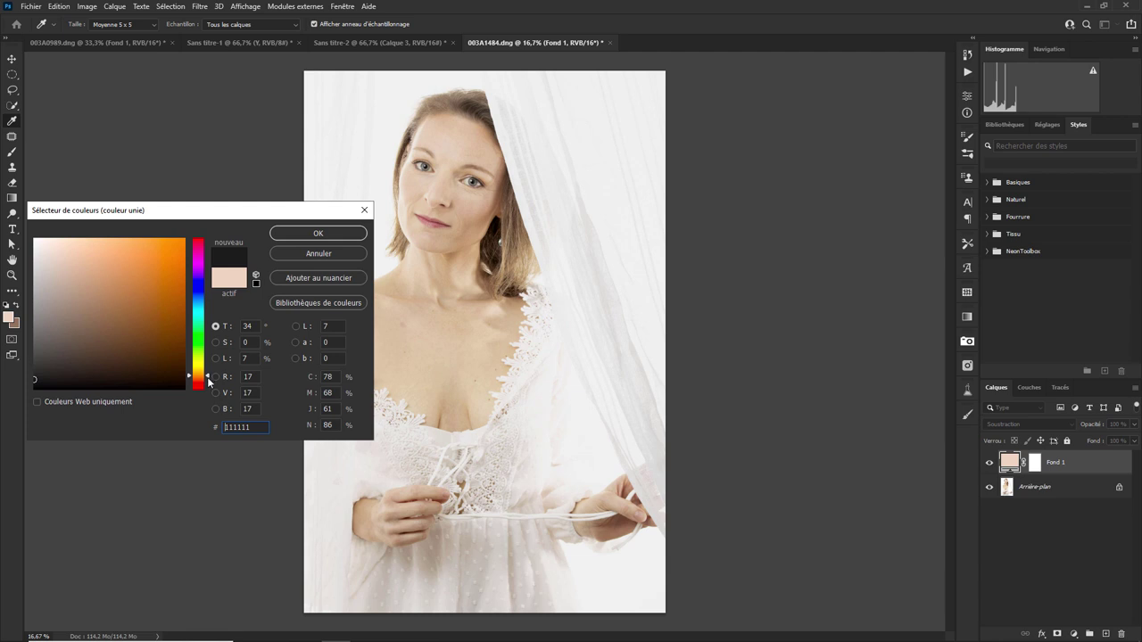
{"action": "left_click", "coordinate": [209, 378]}
{"action": "left_click_drag", "start_coordinate": [208, 380], "coordinate": [209, 383]}
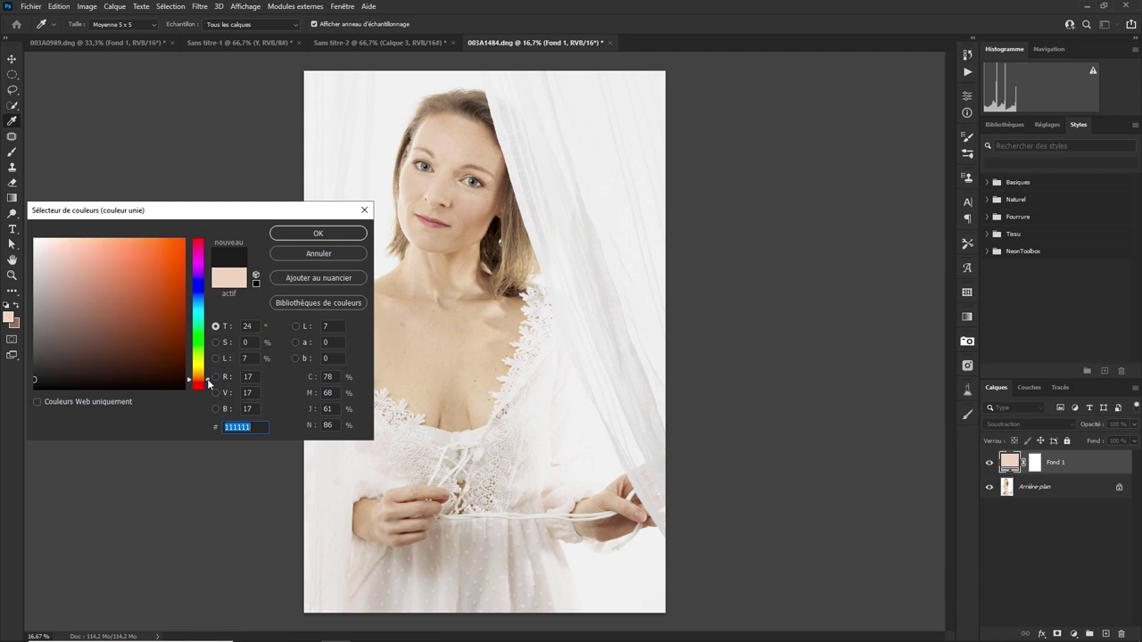
{"action": "left_click", "coordinate": [48, 380]}
{"action": "mouse_move", "coordinate": [49, 379]}
{"action": "left_mouse_down"}
{"action": "mouse_move", "coordinate": [181, 375]}
{"action": "mouse_move", "coordinate": [48, 378]}
{"action": "mouse_move", "coordinate": [155, 379]}
{"action": "left_mouse_up"}
{"action": "left_click", "coordinate": [338, 236]}
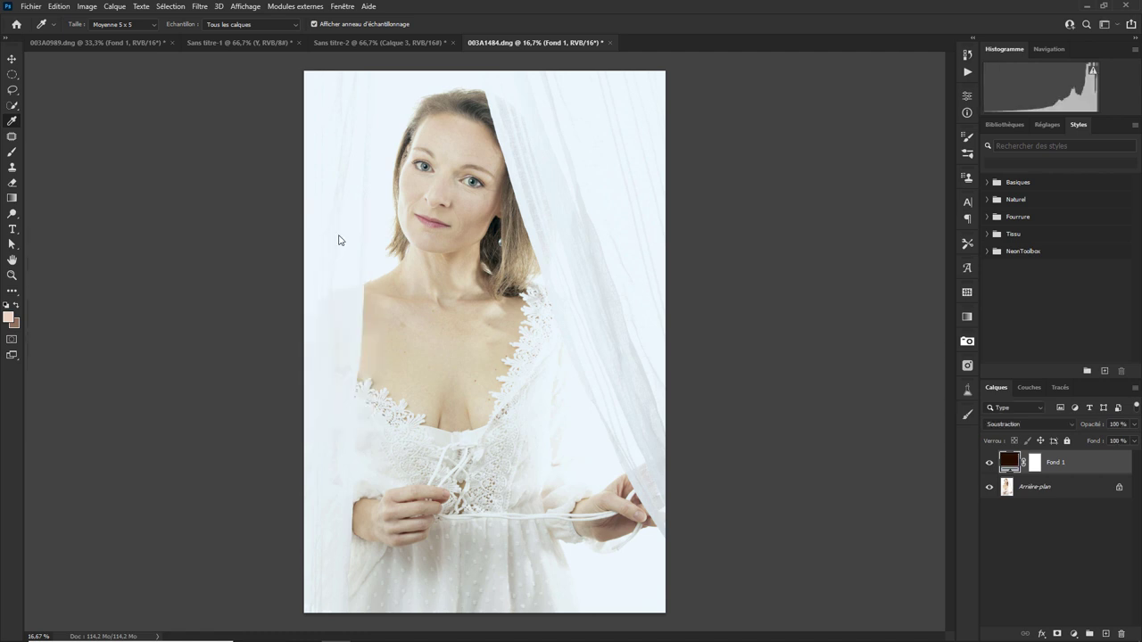
Step: Select the Fond 1 mask and invert it to black with Image > Réglages > Négatif
{"action": "left_click", "coordinate": [1035, 462]}
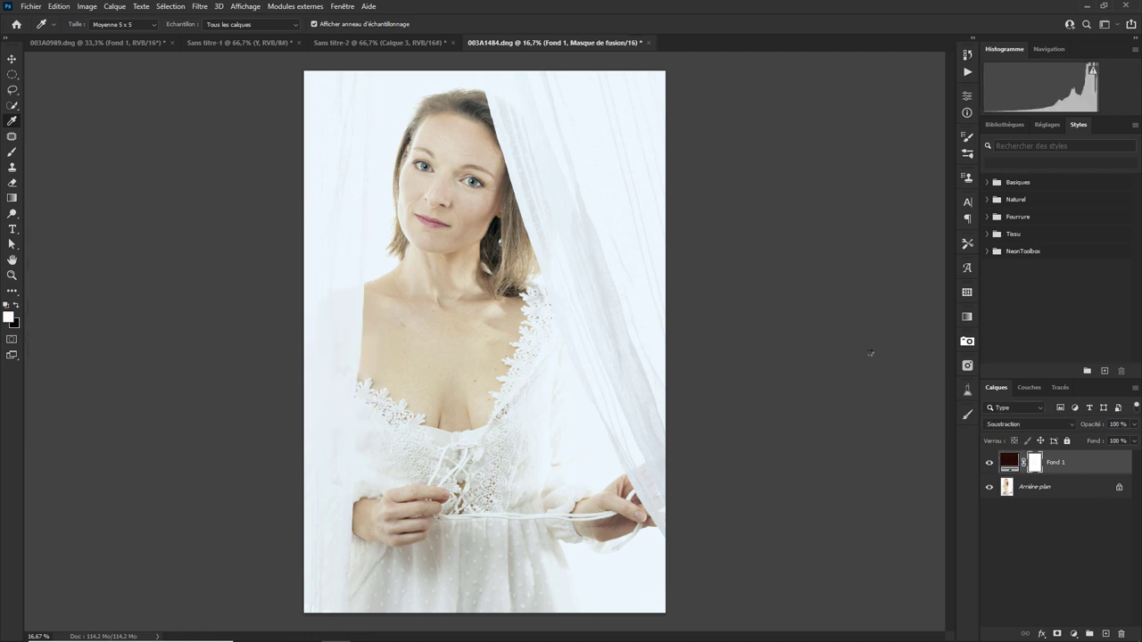
{"action": "key", "text": "ctrl+alt+r"}
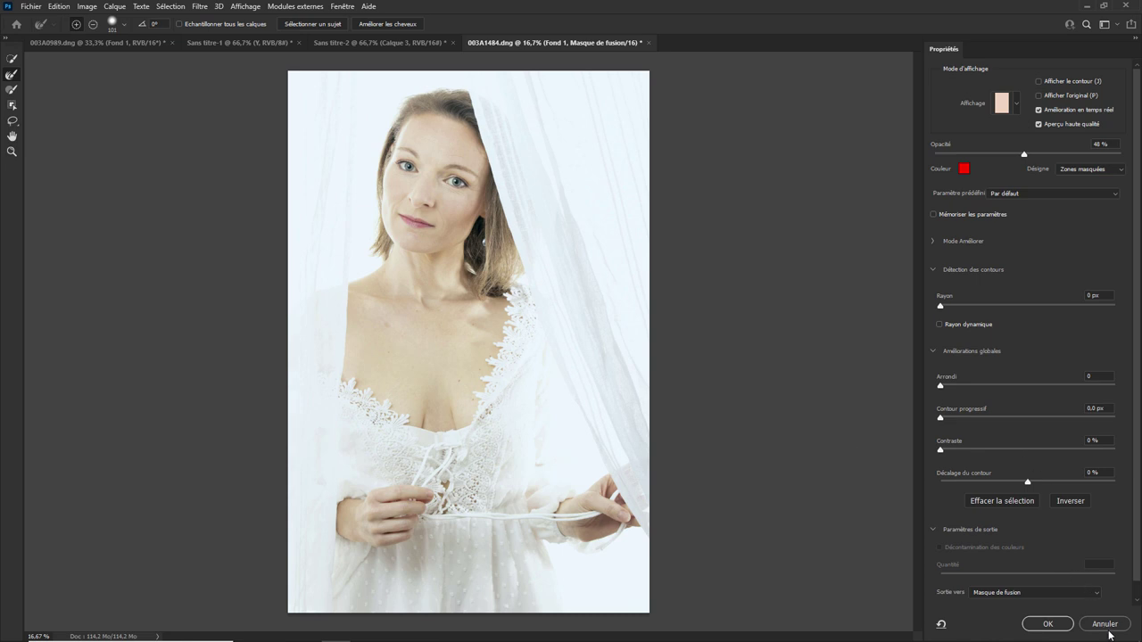
{"action": "left_click", "coordinate": [1104, 624]}
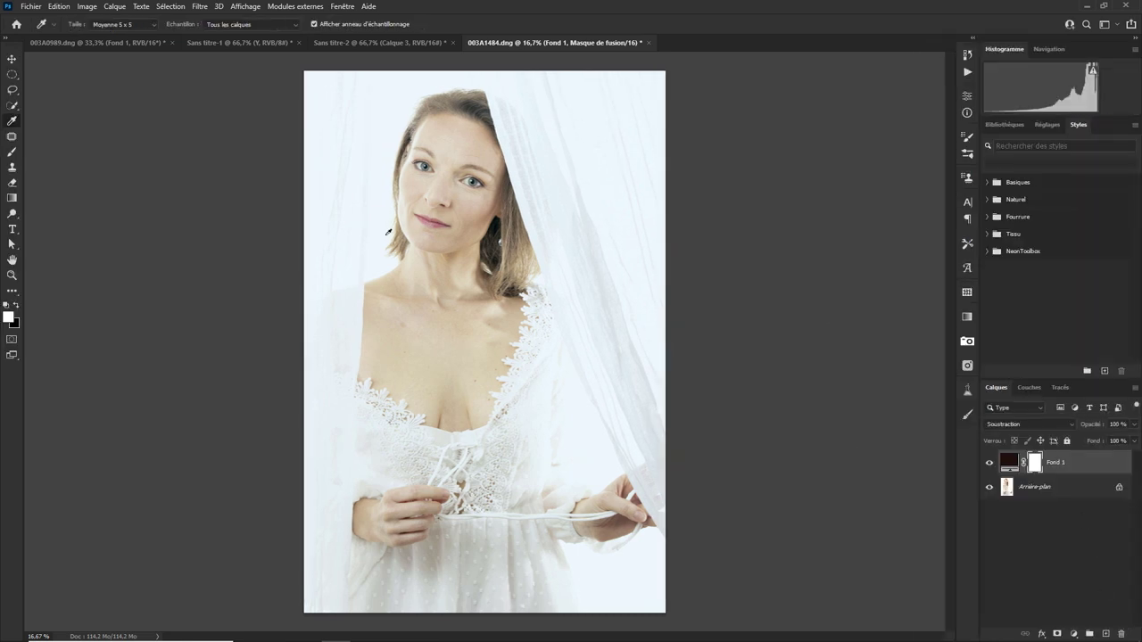
{"action": "left_click", "coordinate": [88, 6]}
{"action": "mouse_move", "coordinate": [150, 37]}
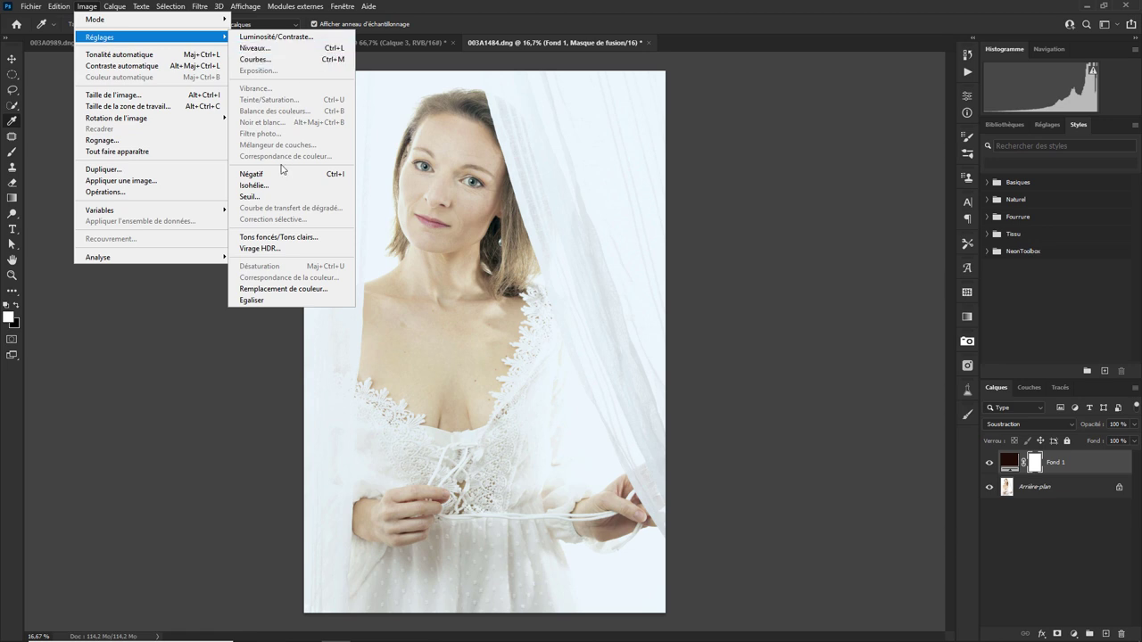
{"action": "left_click", "coordinate": [282, 180]}
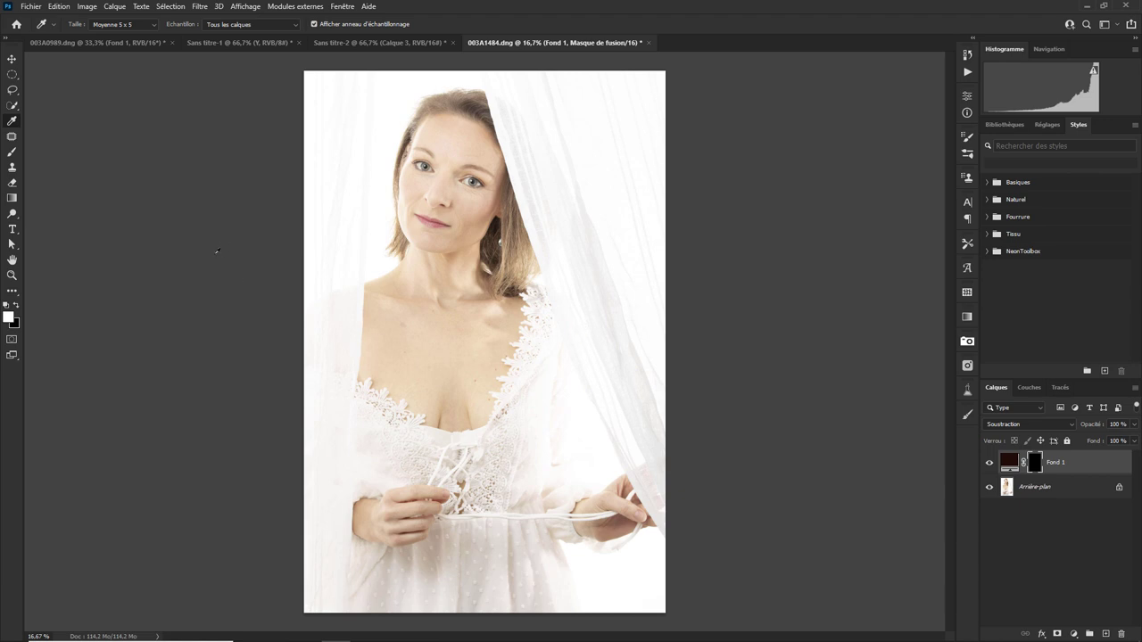
{"action": "left_click", "coordinate": [11, 151]}
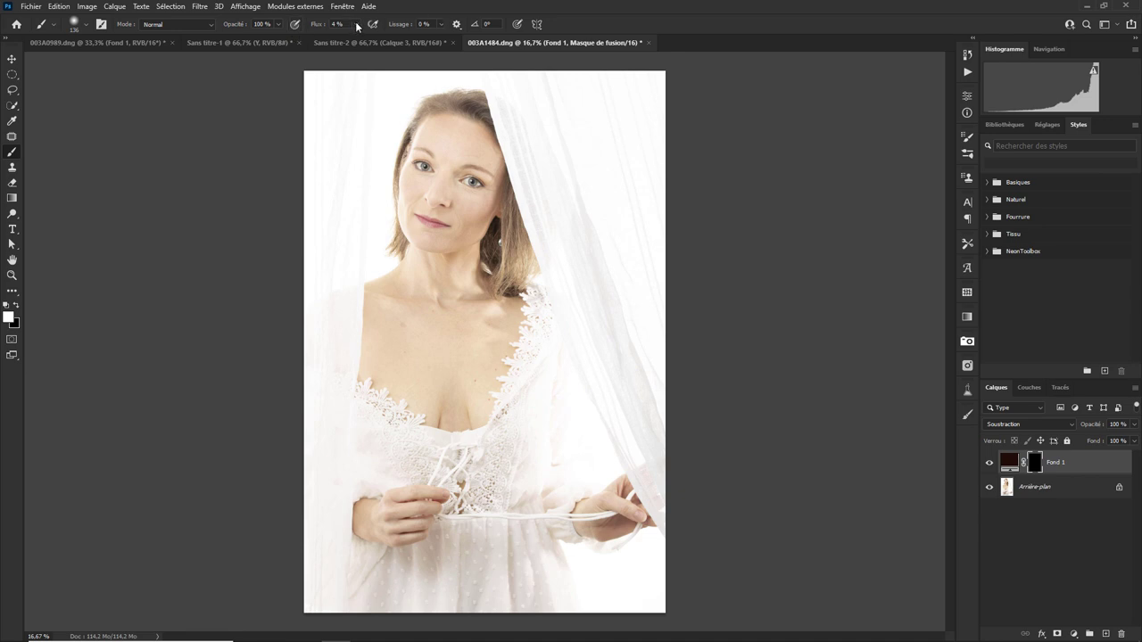
Step: With brush flow at 55%, paint the effect onto the face and set opacity to 24%
{"action": "left_click_drag", "start_coordinate": [356, 25], "coordinate": [385, 40]}
{"action": "mouse_move", "coordinate": [448, 139]}
{"action": "left_mouse_down"}
{"action": "mouse_move", "coordinate": [466, 128]}
{"action": "mouse_move", "coordinate": [448, 119]}
{"action": "mouse_move", "coordinate": [423, 131]}
{"action": "mouse_move", "coordinate": [435, 151]}
{"action": "left_mouse_up"}
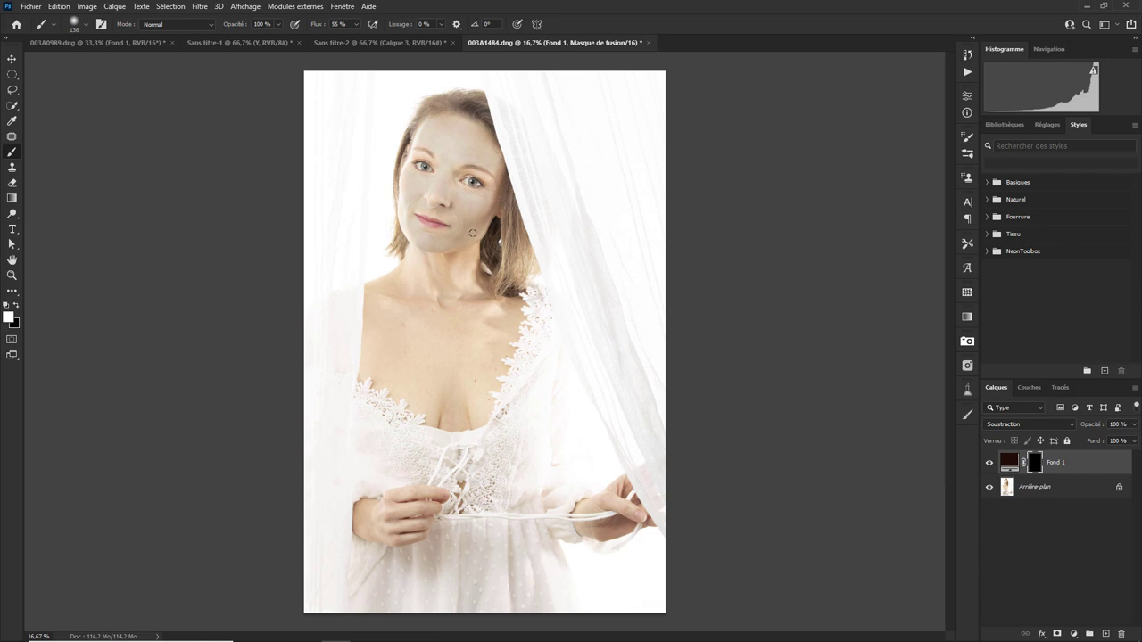
{"action": "left_click", "coordinate": [1133, 425]}
{"action": "mouse_move", "coordinate": [1132, 439]}
{"action": "left_mouse_down"}
{"action": "mouse_move", "coordinate": [1046, 450]}
{"action": "mouse_move", "coordinate": [1101, 445]}
{"action": "left_mouse_up"}
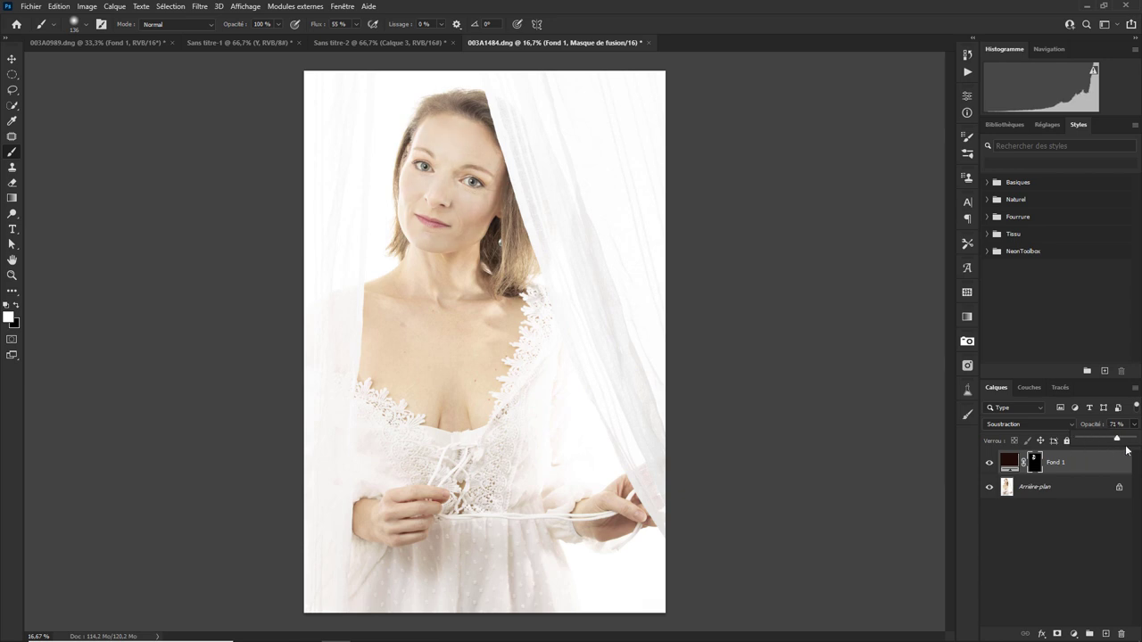
{"action": "mouse_move", "coordinate": [1089, 446]}
{"action": "left_mouse_down"}
{"action": "mouse_move", "coordinate": [1100, 442]}
{"action": "mouse_move", "coordinate": [1086, 445]}
{"action": "left_mouse_up"}
Step: Preview other blend modes on Fond 1 by stepping up through the blend mode list
{"action": "left_click", "coordinate": [1030, 424]}
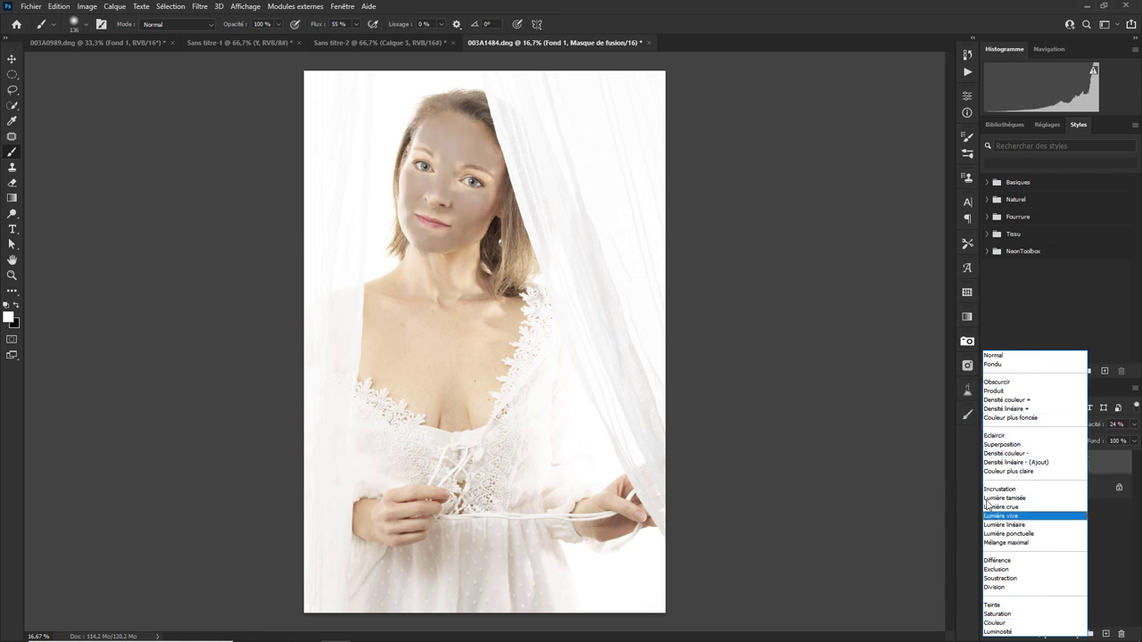
{"action": "key", "text": "Up"}
{"action": "key", "text": "Up"}
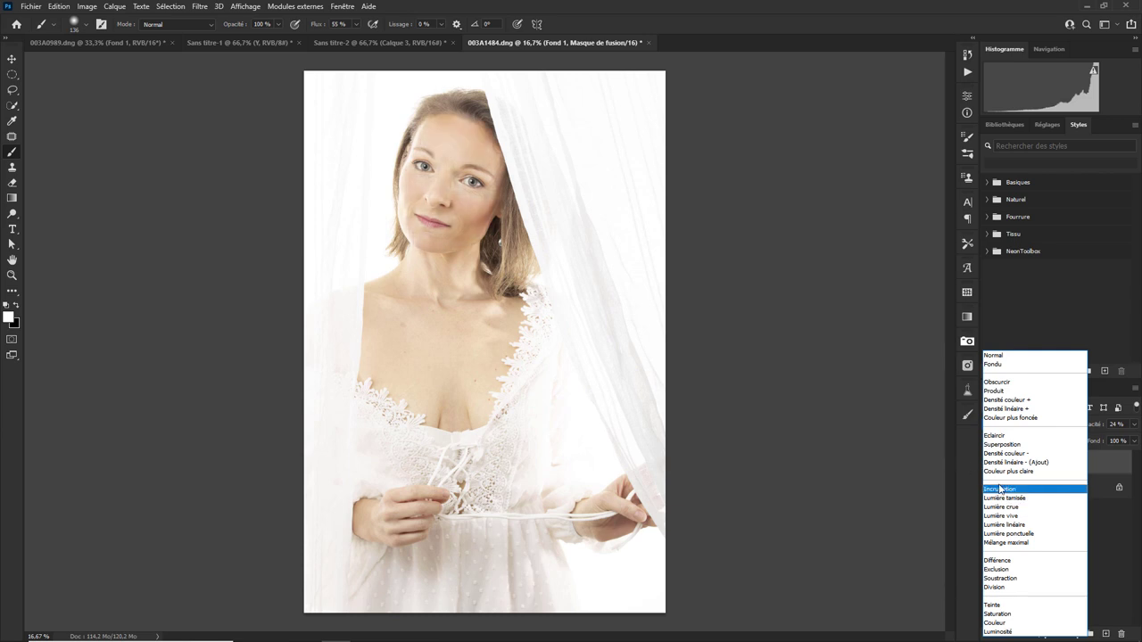
{"action": "key", "text": "Up"}
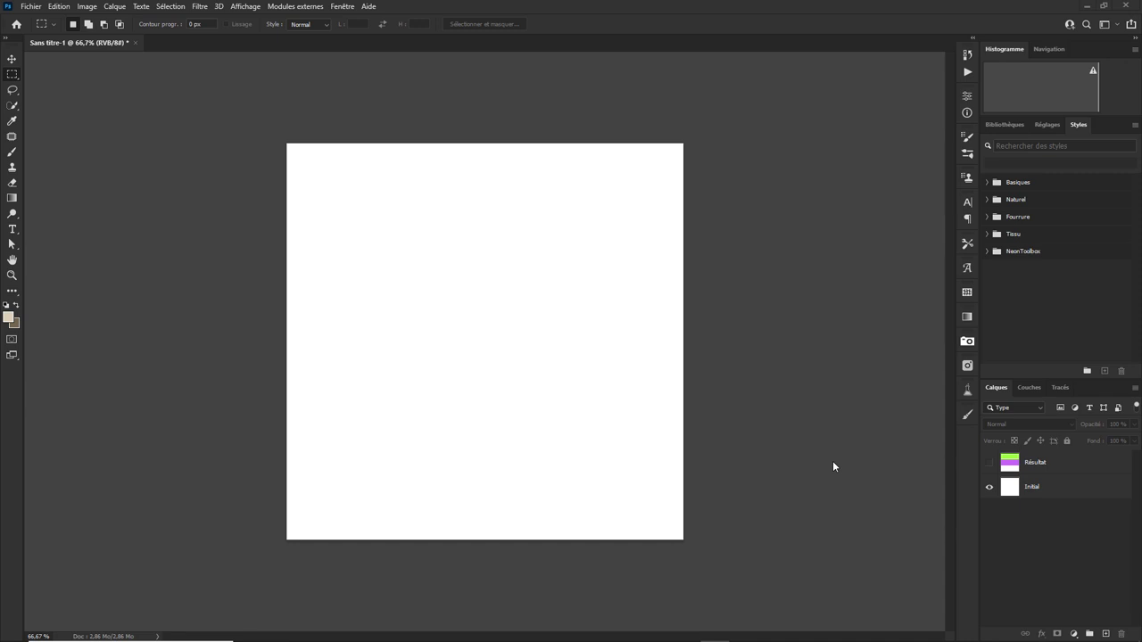
Step: Show the Résultat layer to reveal the green, purple and white bands
{"action": "left_click", "coordinate": [989, 462]}
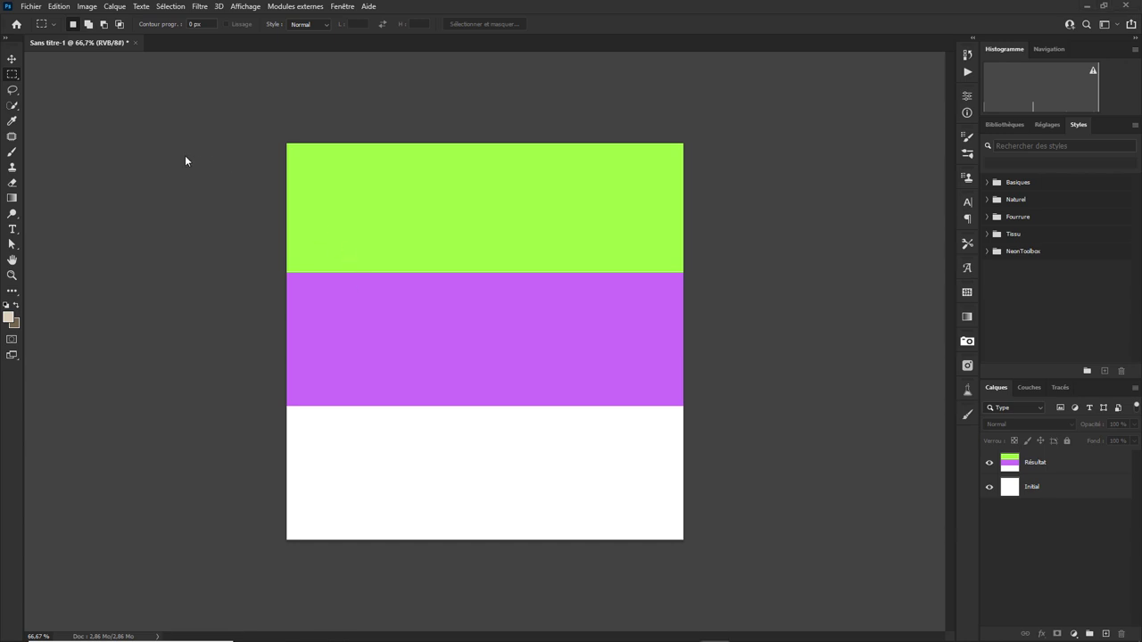
{"action": "left_click", "coordinate": [32, 7]}
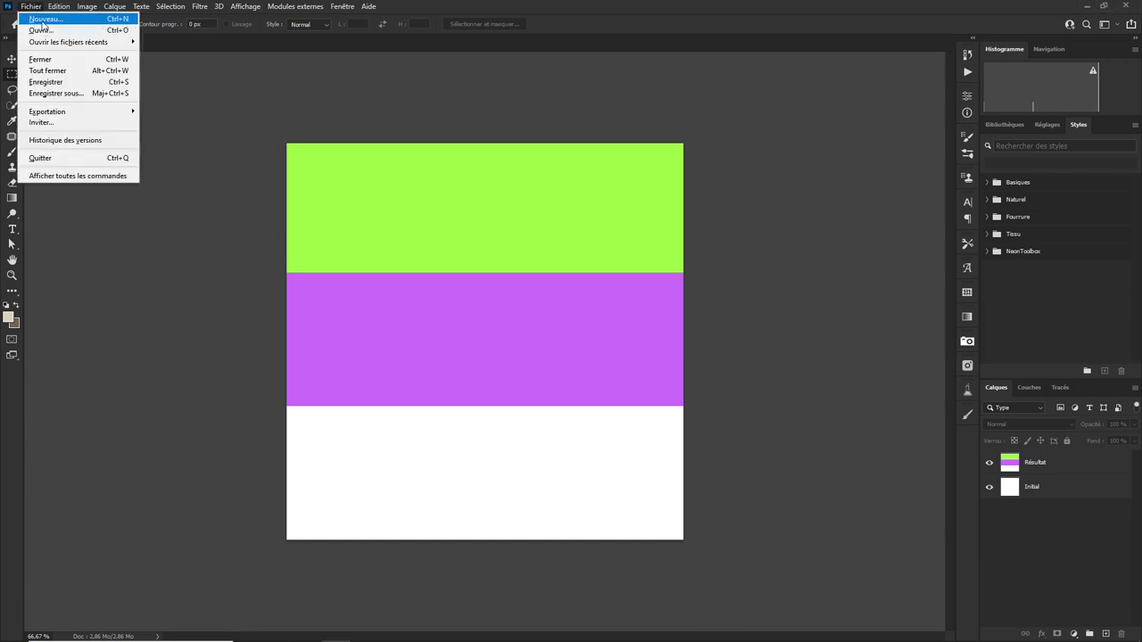
Step: Create a new document from the 1000 x 1000 px preset
{"action": "left_click", "coordinate": [43, 24]}
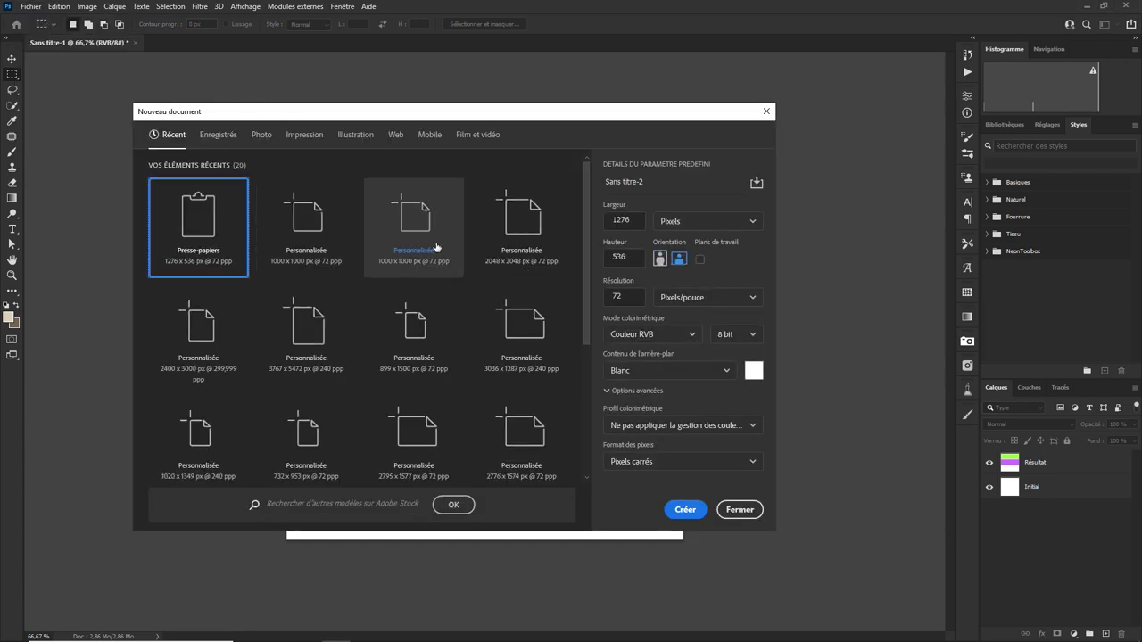
{"action": "left_click", "coordinate": [420, 230]}
{"action": "left_click", "coordinate": [693, 511]}
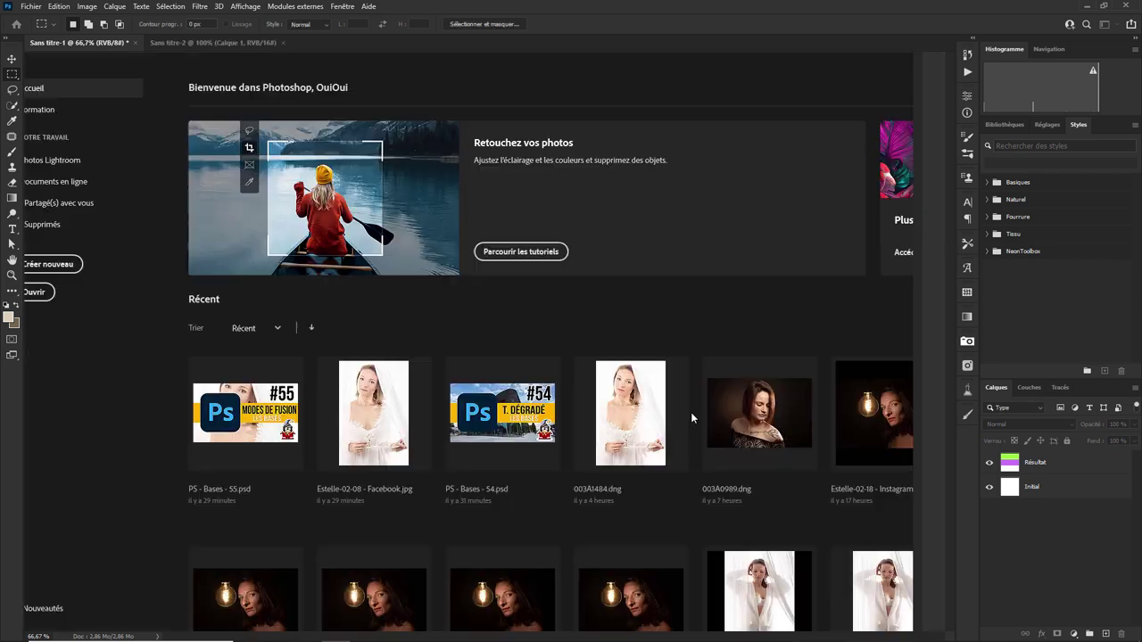
Step: Fill the empty layer with white using Edition > Remplir
{"action": "left_click", "coordinate": [61, 7]}
{"action": "left_click", "coordinate": [69, 134]}
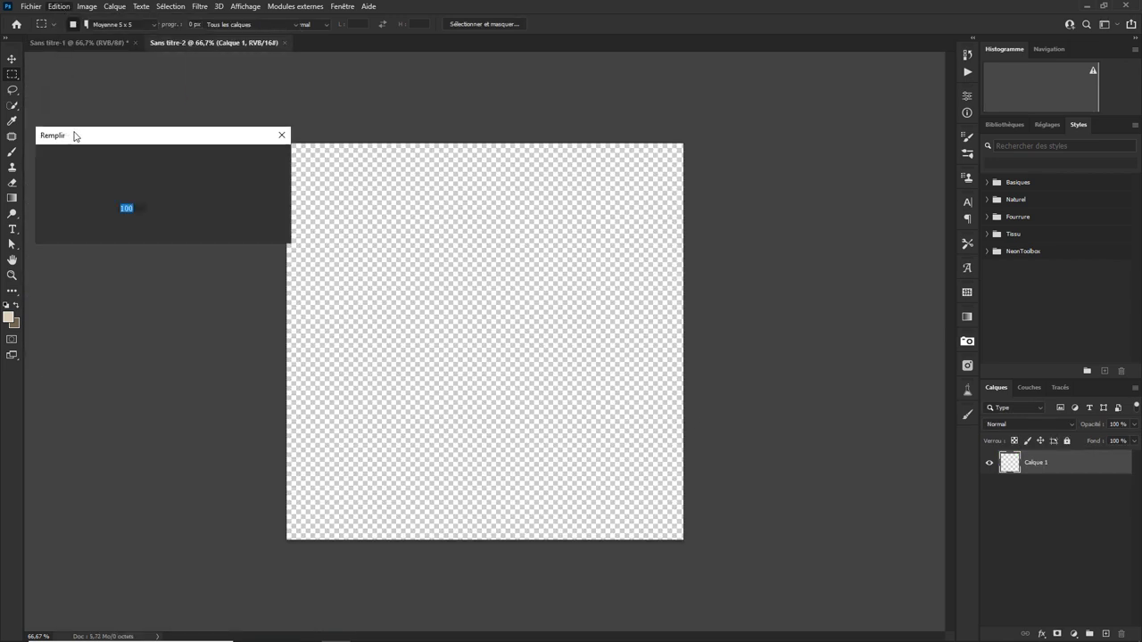
{"action": "left_click", "coordinate": [257, 156]}
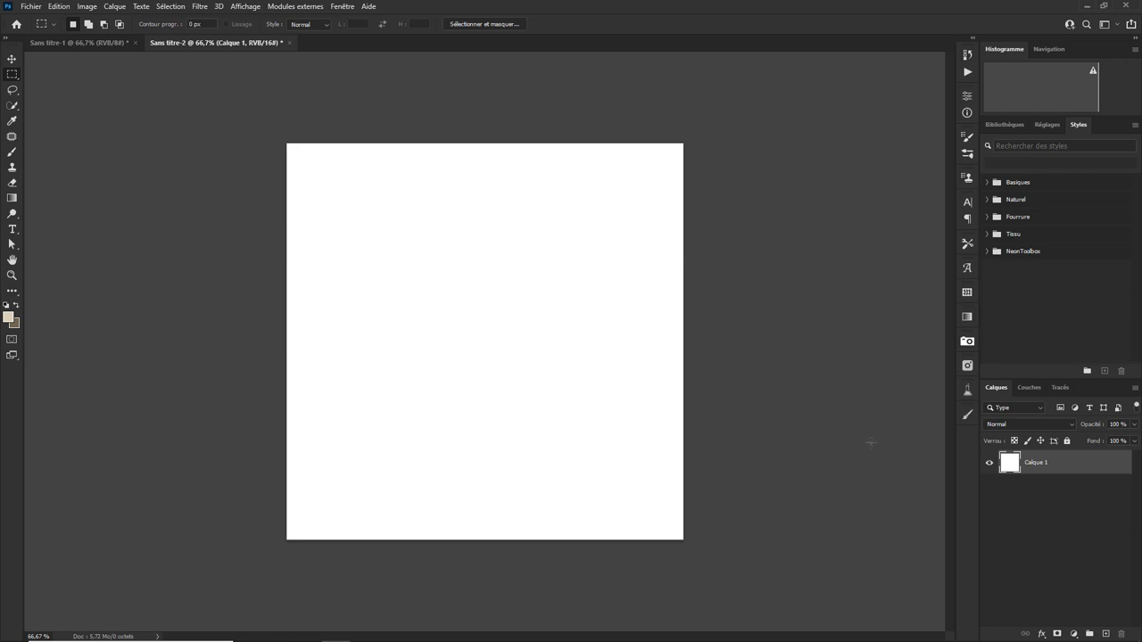
Step: Add a bright magenta f000ff Solid Color fill layer blended in Soustraction mode
{"action": "left_click", "coordinate": [1074, 633]}
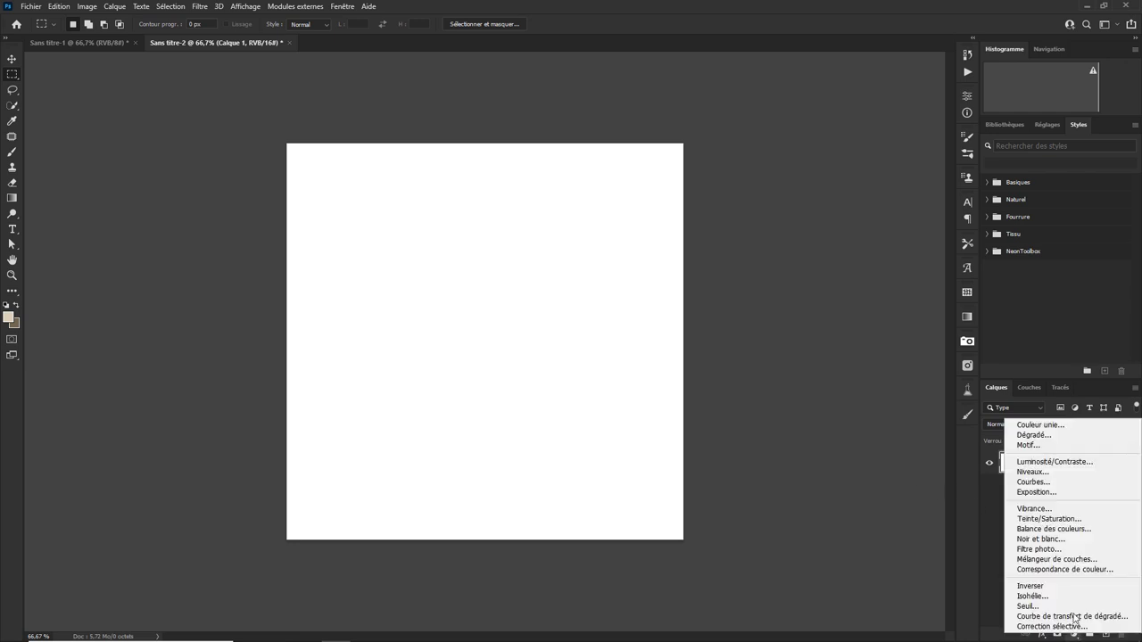
{"action": "left_click", "coordinate": [1037, 425]}
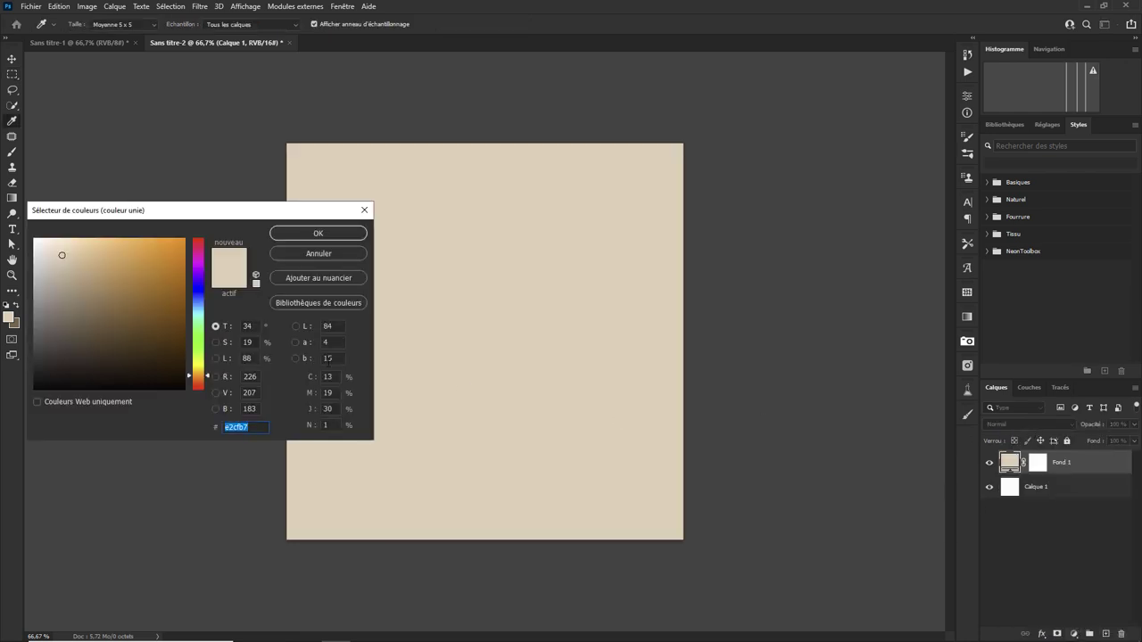
{"action": "left_click", "coordinate": [191, 265]}
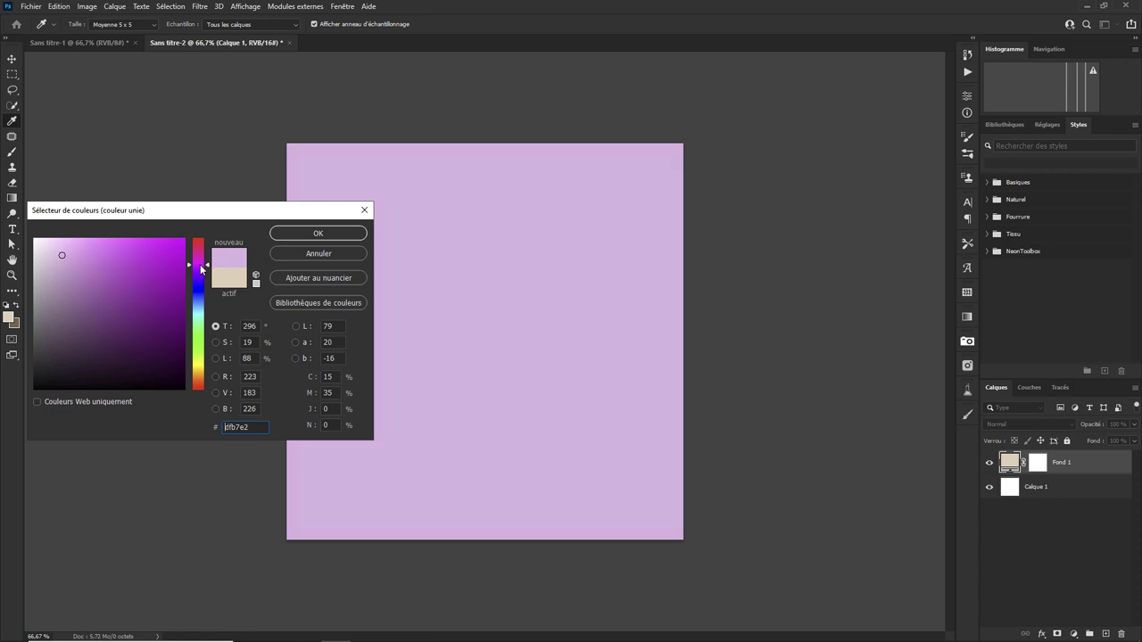
{"action": "left_click_drag", "start_coordinate": [62, 255], "coordinate": [212, 229]}
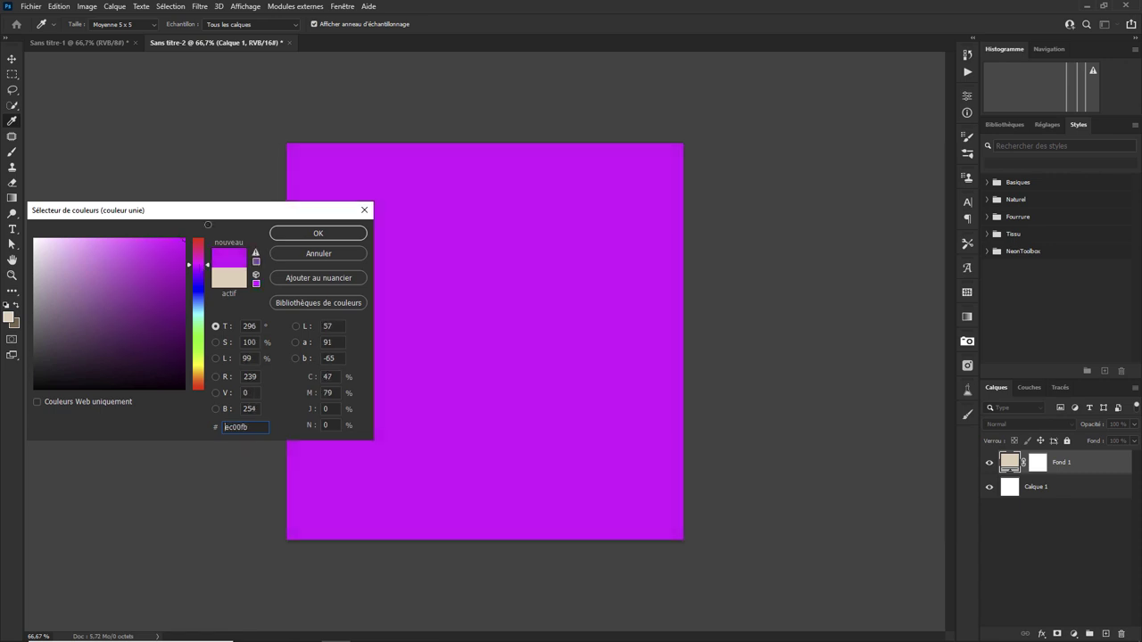
{"action": "left_click", "coordinate": [322, 234]}
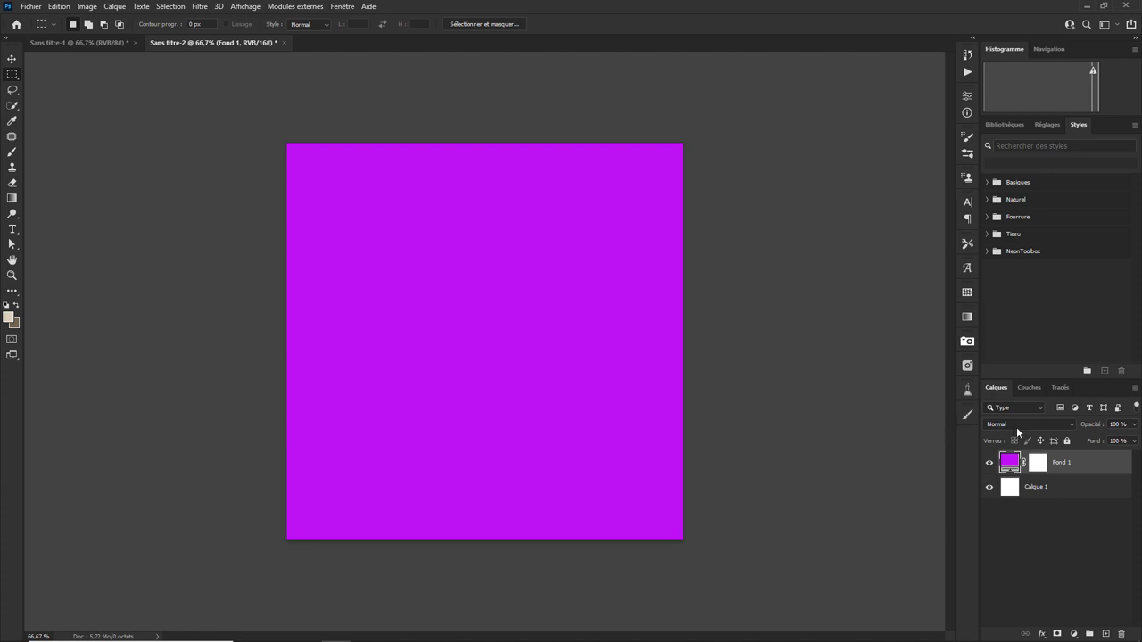
{"action": "left_click", "coordinate": [1016, 427]}
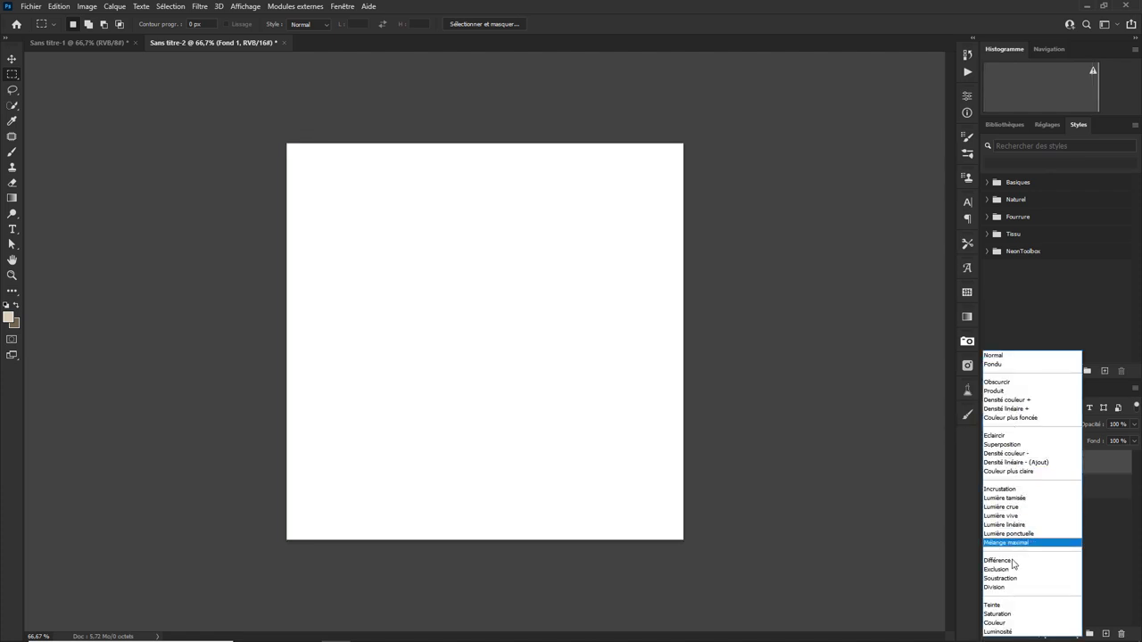
{"action": "left_click", "coordinate": [1008, 578]}
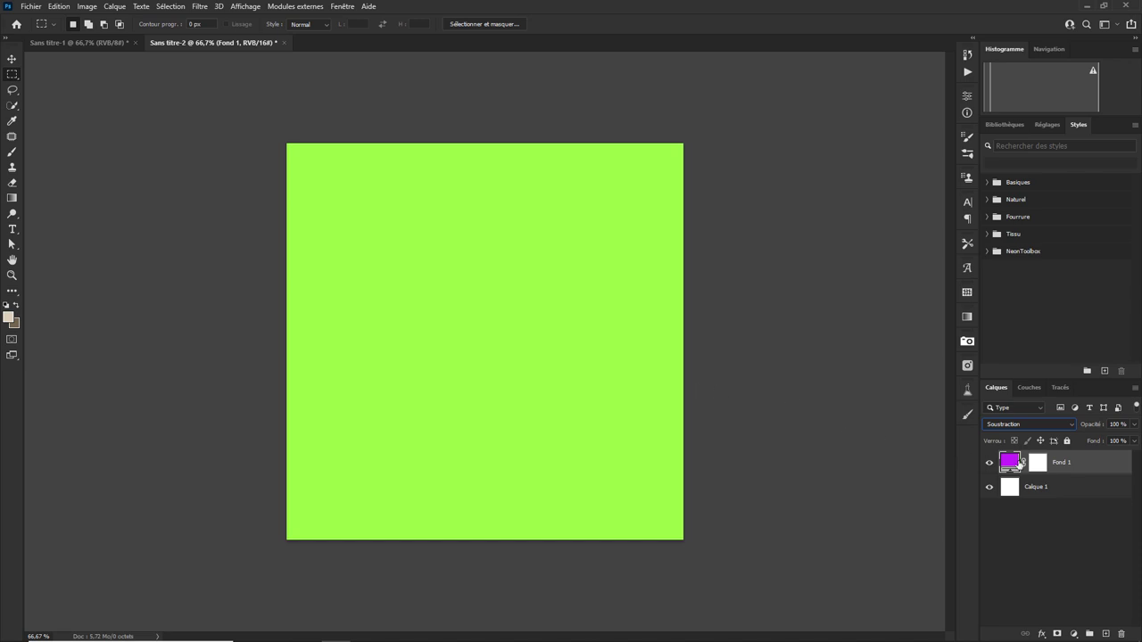
Step: Invert the Fond 1 layer mask with Négatif to hide the Subtract fill
{"action": "left_click", "coordinate": [1036, 464]}
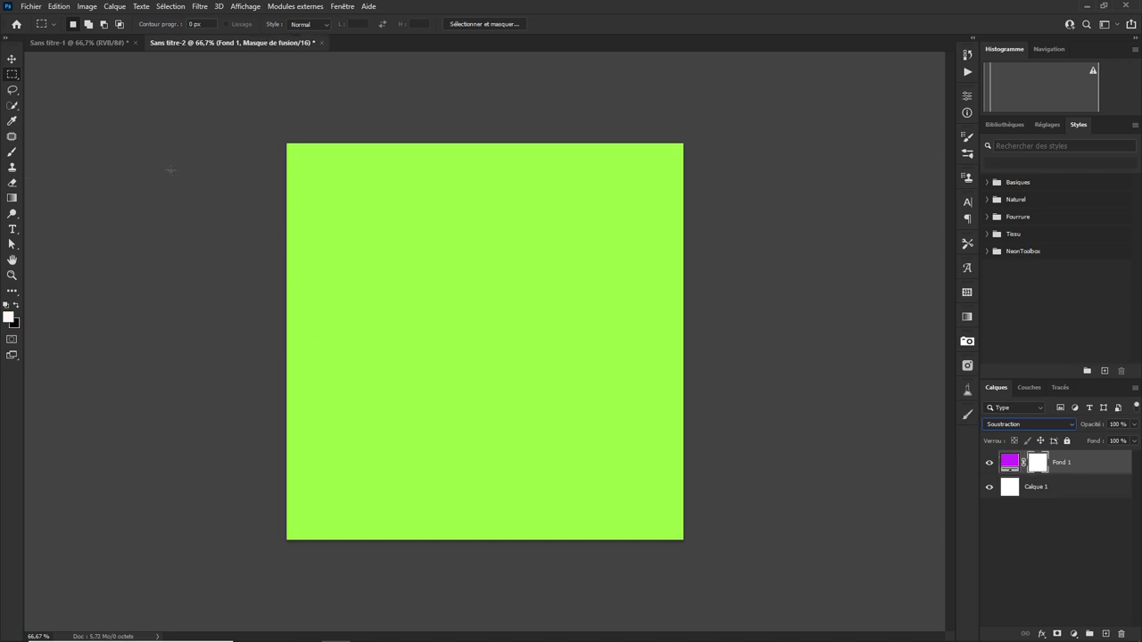
{"action": "mouse_move", "coordinate": [280, 135]}
{"action": "left_mouse_down"}
{"action": "mouse_move", "coordinate": [711, 457]}
{"action": "mouse_move", "coordinate": [718, 442]}
{"action": "left_mouse_up"}
{"action": "left_click", "coordinate": [1012, 464]}
{"action": "key", "text": "ctrl+d"}
{"action": "left_click", "coordinate": [87, 6]}
{"action": "mouse_move", "coordinate": [100, 37]}
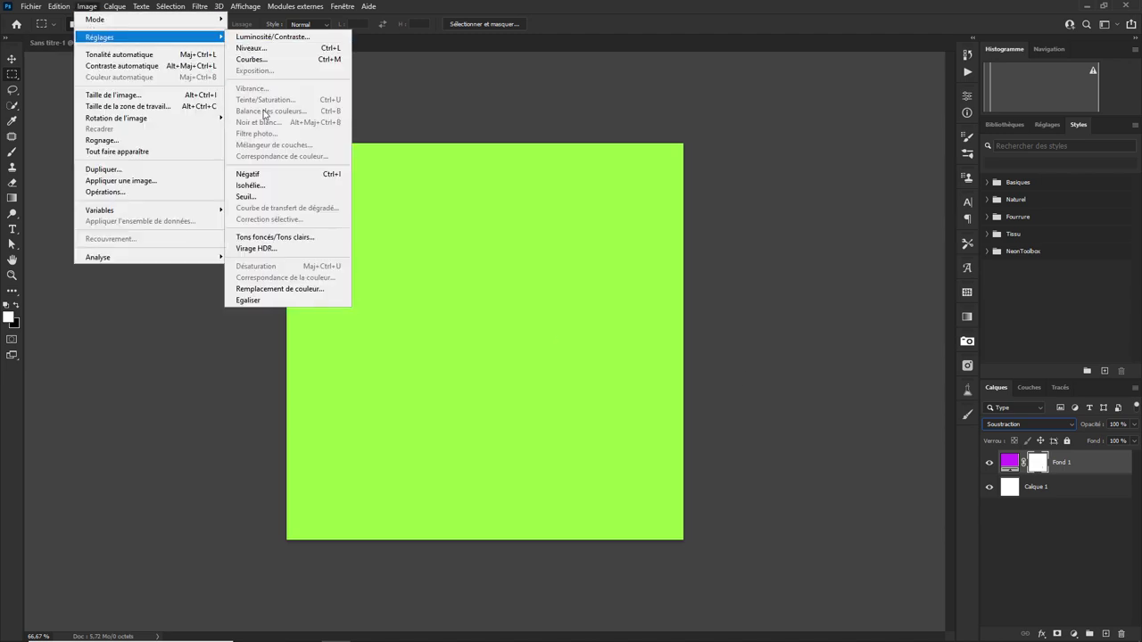
{"action": "left_click", "coordinate": [258, 174]}
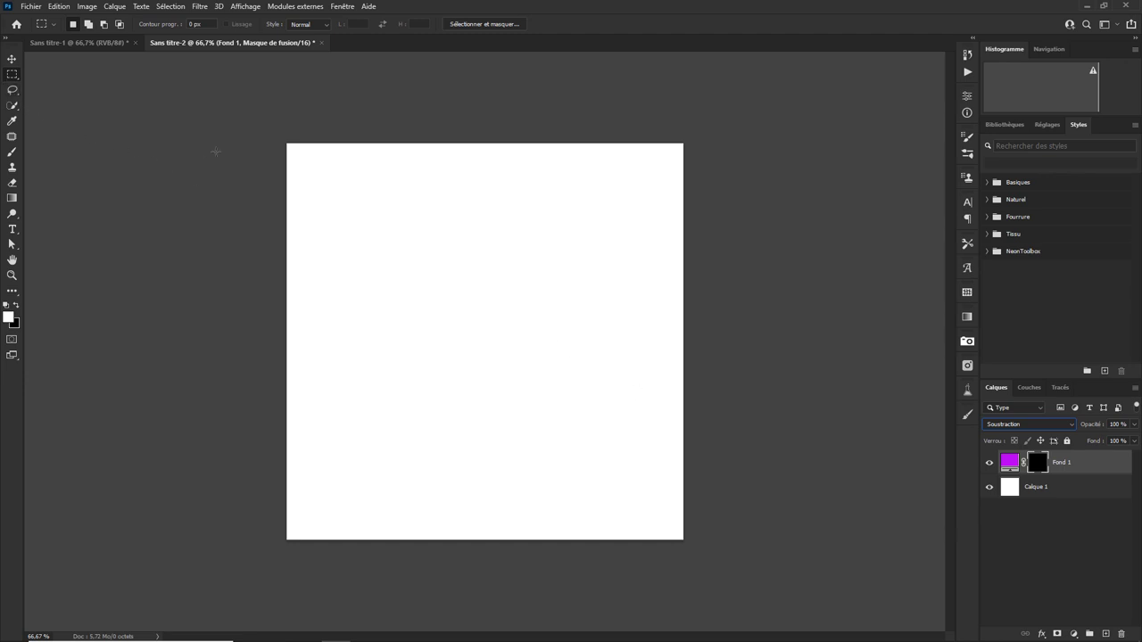
Step: Fill a marquee over the upper canvas with Blanc on the mask, then deselect
{"action": "left_click_drag", "start_coordinate": [284, 140], "coordinate": [707, 428]}
{"action": "left_click", "coordinate": [59, 7]}
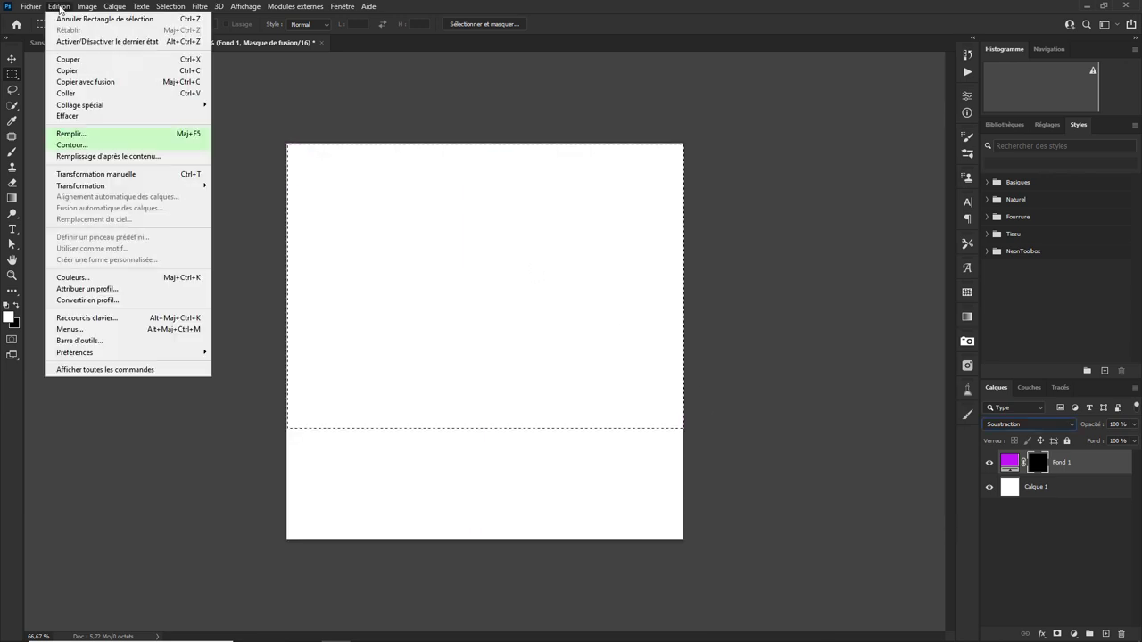
{"action": "left_click", "coordinate": [95, 134]}
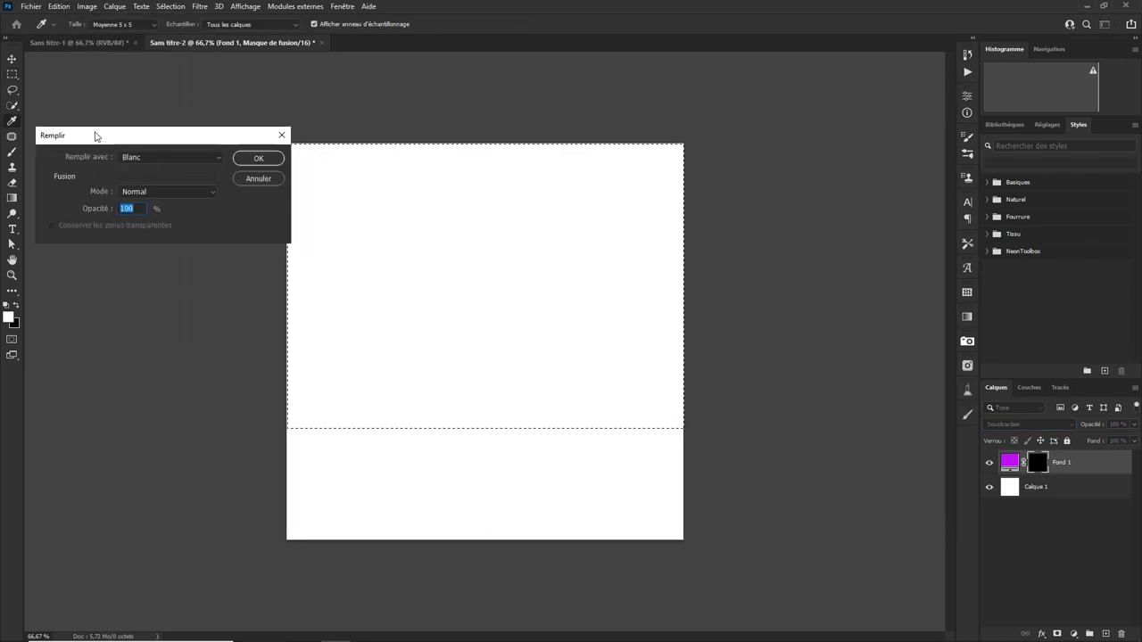
{"action": "left_click", "coordinate": [175, 157]}
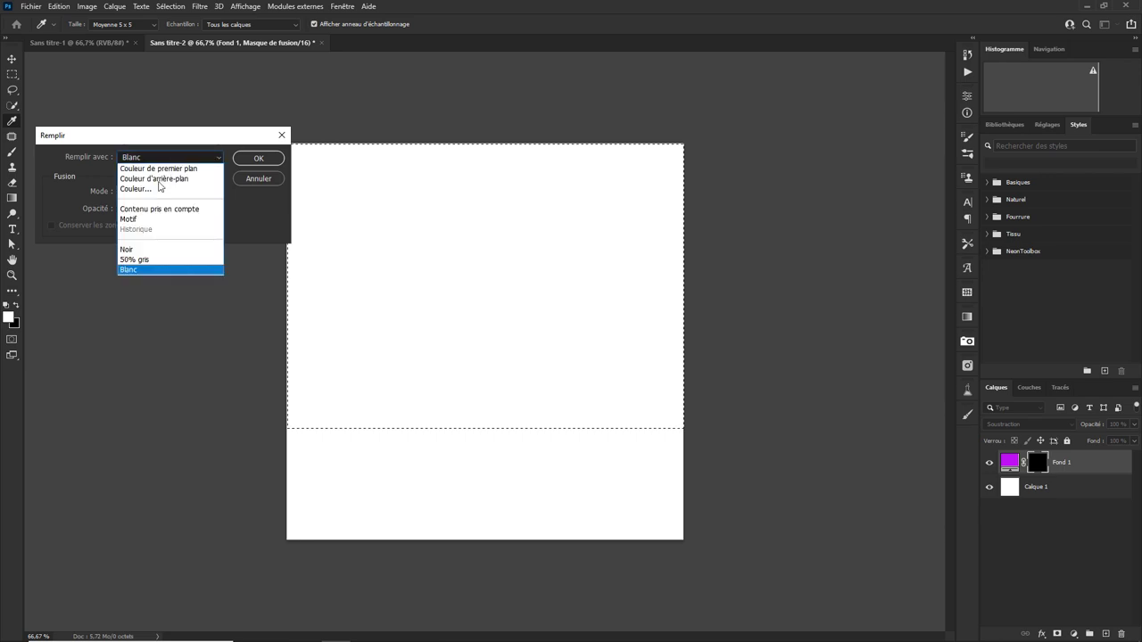
{"action": "left_click", "coordinate": [145, 249]}
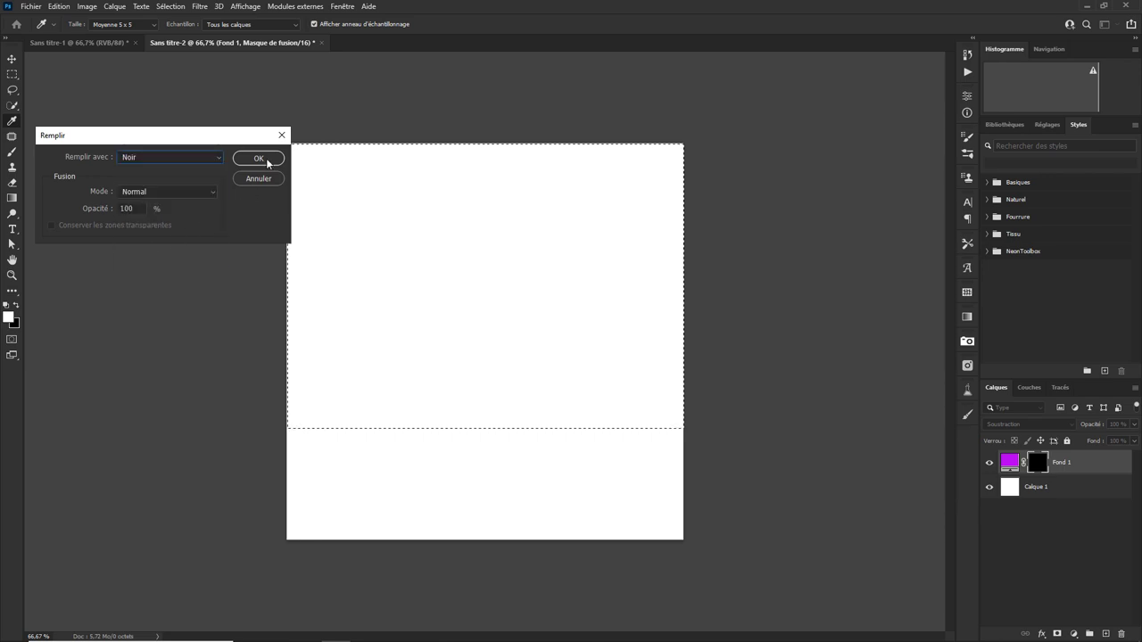
{"action": "left_click", "coordinate": [166, 158]}
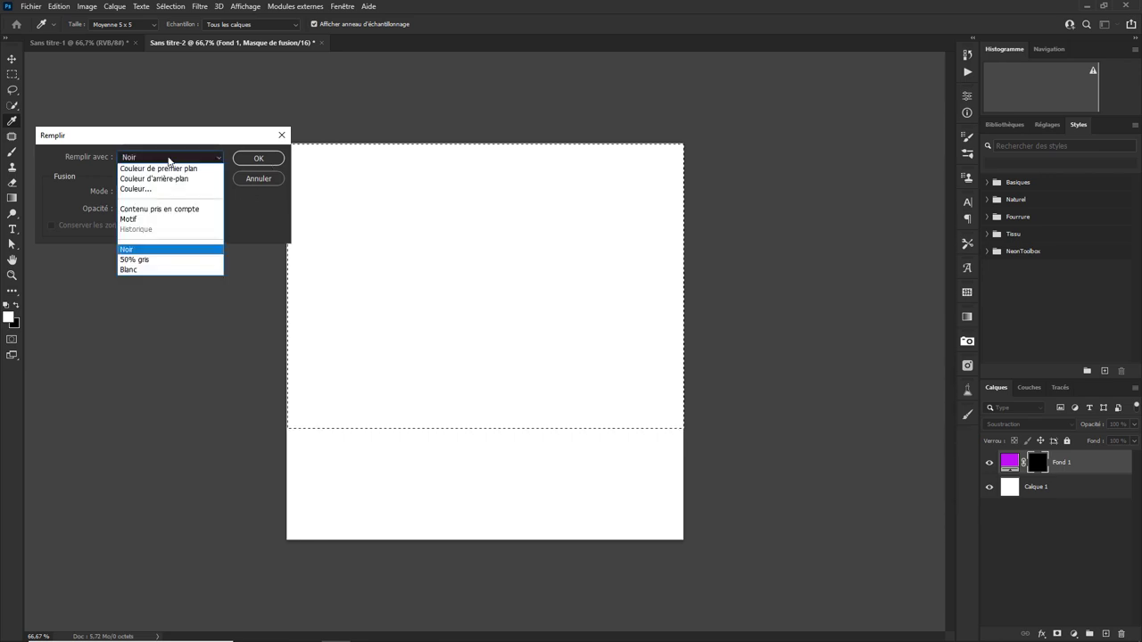
{"action": "left_click", "coordinate": [151, 269]}
{"action": "left_click", "coordinate": [257, 158]}
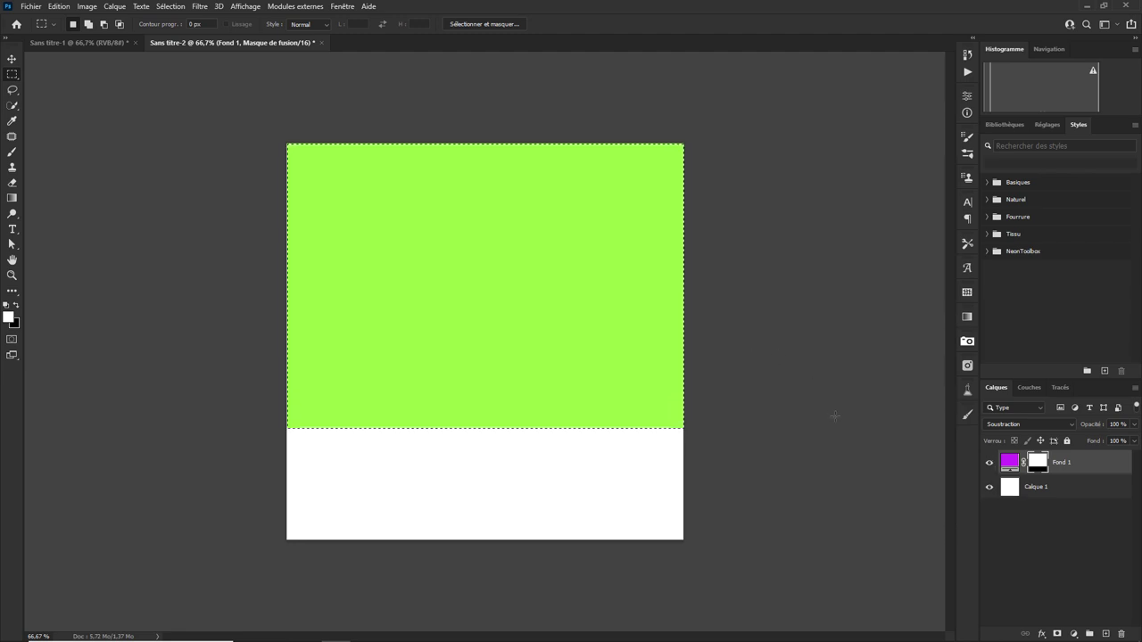
{"action": "key", "text": "ctrl+d"}
Step: Add a Fond 2 solid-colour fill of magenta #ff00fc blended in Teinte mode
{"action": "left_click", "coordinate": [1074, 634]}
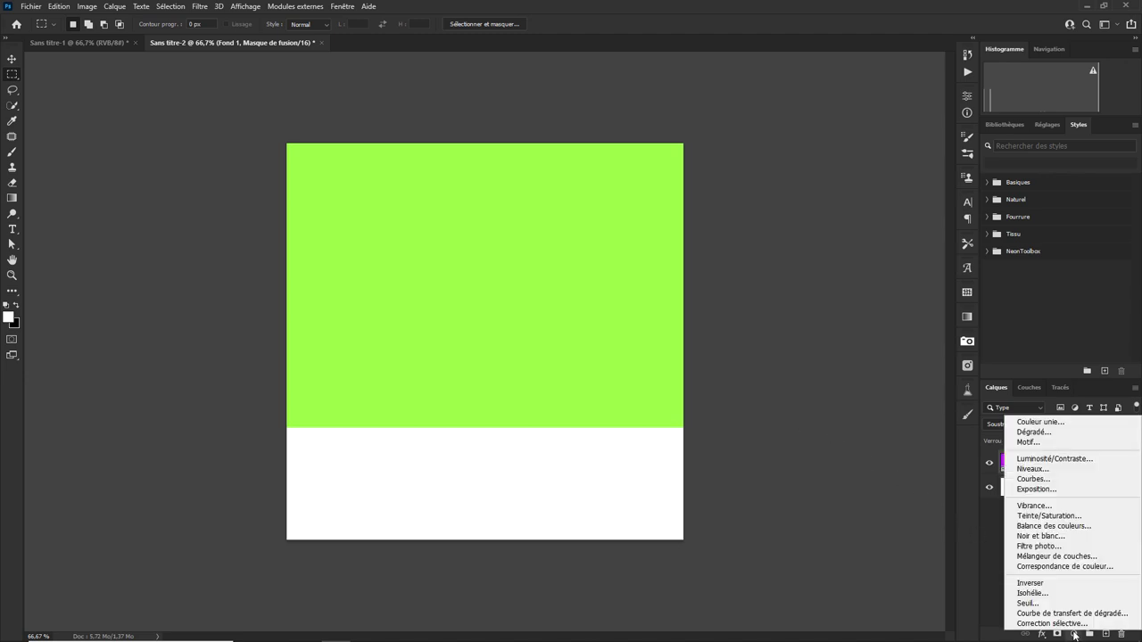
{"action": "left_click", "coordinate": [1039, 422]}
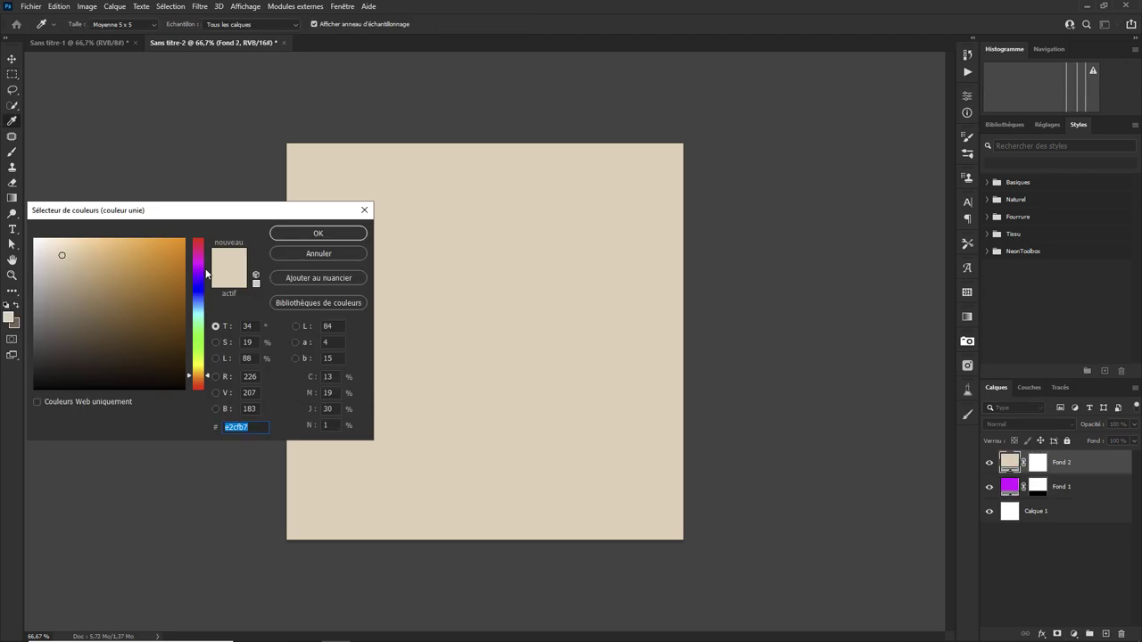
{"action": "left_click_drag", "start_coordinate": [206, 274], "coordinate": [186, 238]}
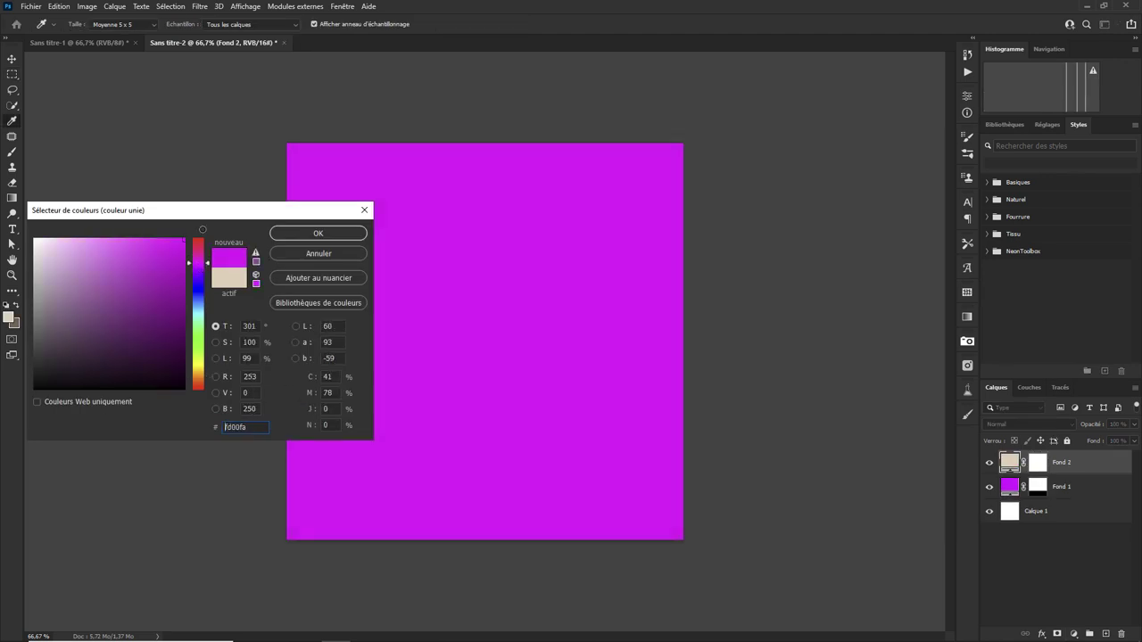
{"action": "left_click", "coordinate": [328, 235]}
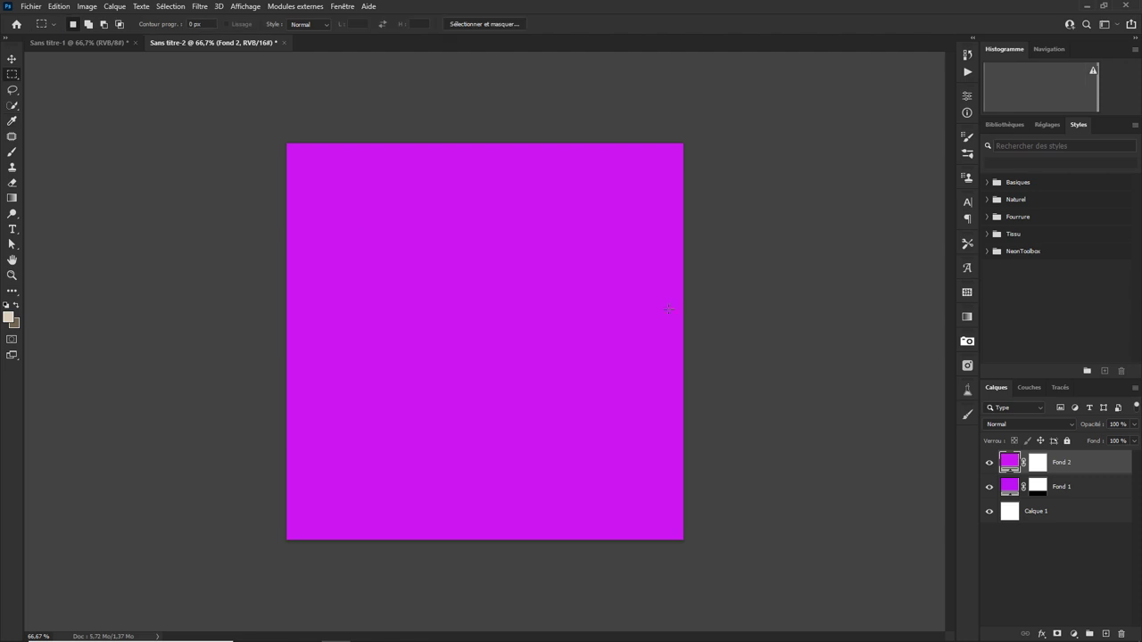
{"action": "left_click", "coordinate": [1027, 425]}
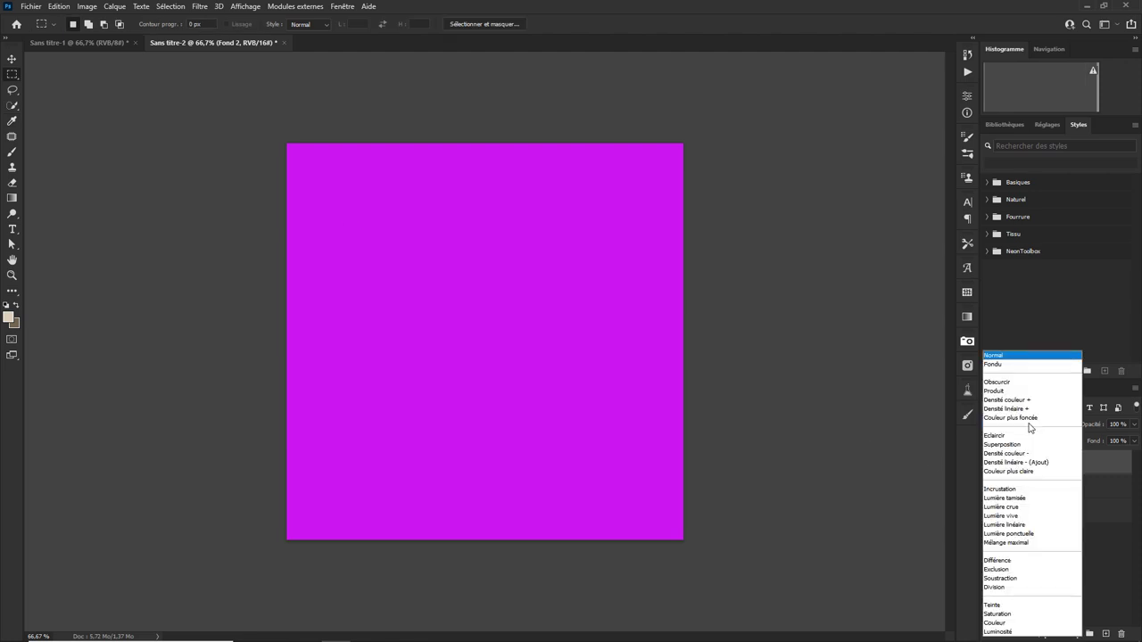
{"action": "left_click", "coordinate": [1006, 606]}
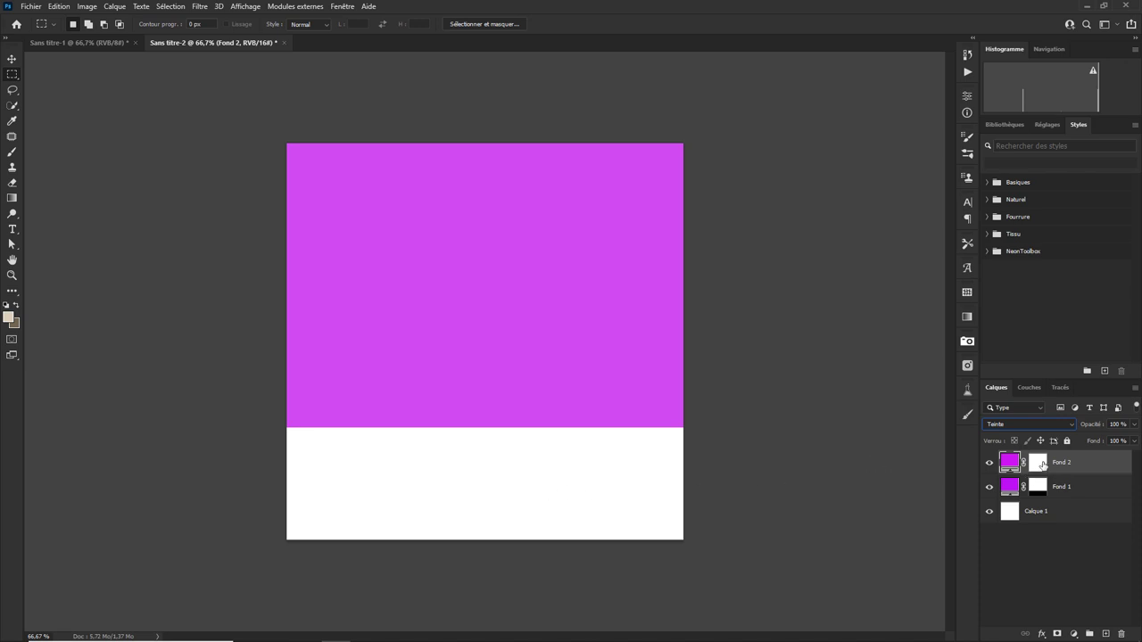
Step: Fill the Fond 2 layer mask with Noir to hide the Hue fill entirely
{"action": "left_click", "coordinate": [1037, 462]}
{"action": "left_click", "coordinate": [60, 7]}
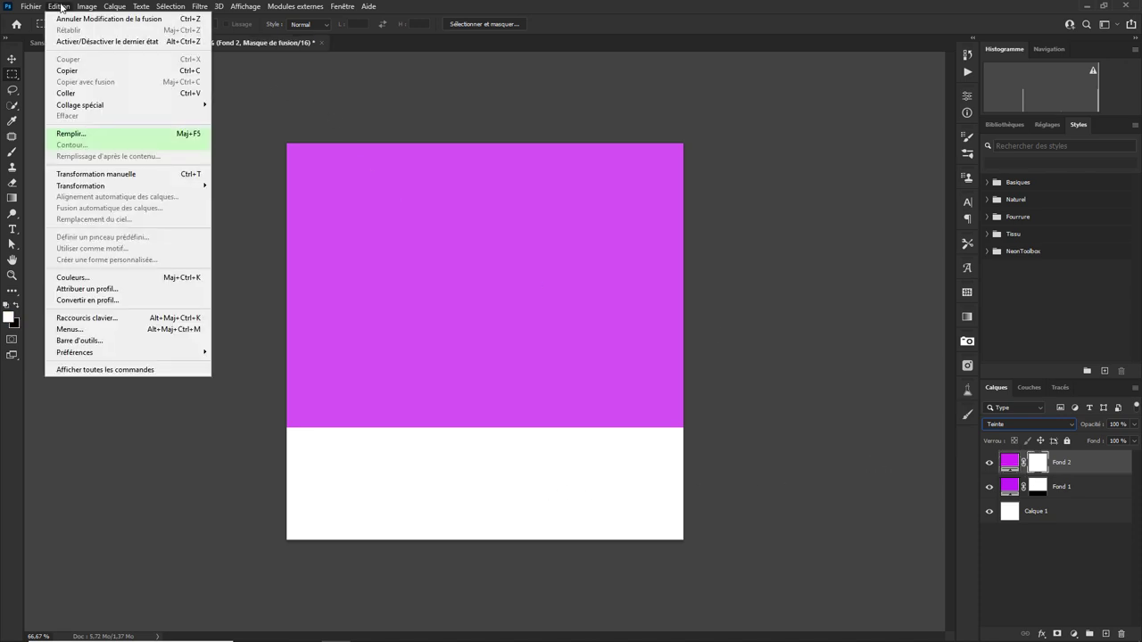
{"action": "left_click", "coordinate": [89, 133]}
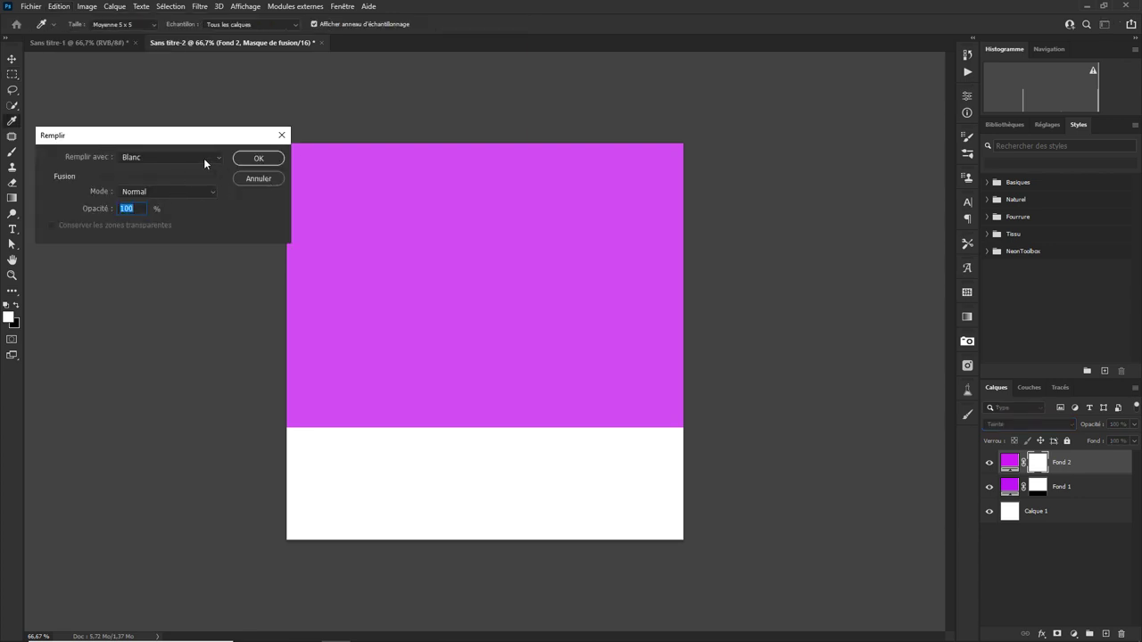
{"action": "left_click", "coordinate": [204, 158]}
{"action": "left_click", "coordinate": [168, 250]}
{"action": "left_click", "coordinate": [258, 159]}
{"action": "key", "text": "m"}
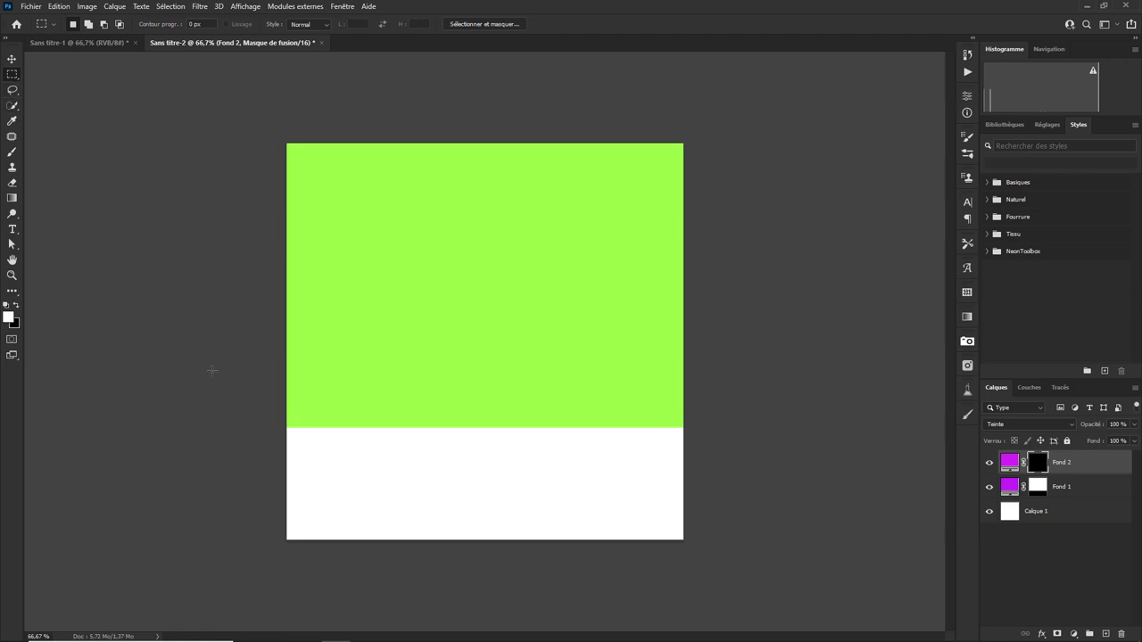
Step: Fill a marquee over the lower two thirds of the mask with Blanc
{"action": "left_click_drag", "start_coordinate": [247, 296], "coordinate": [768, 563]}
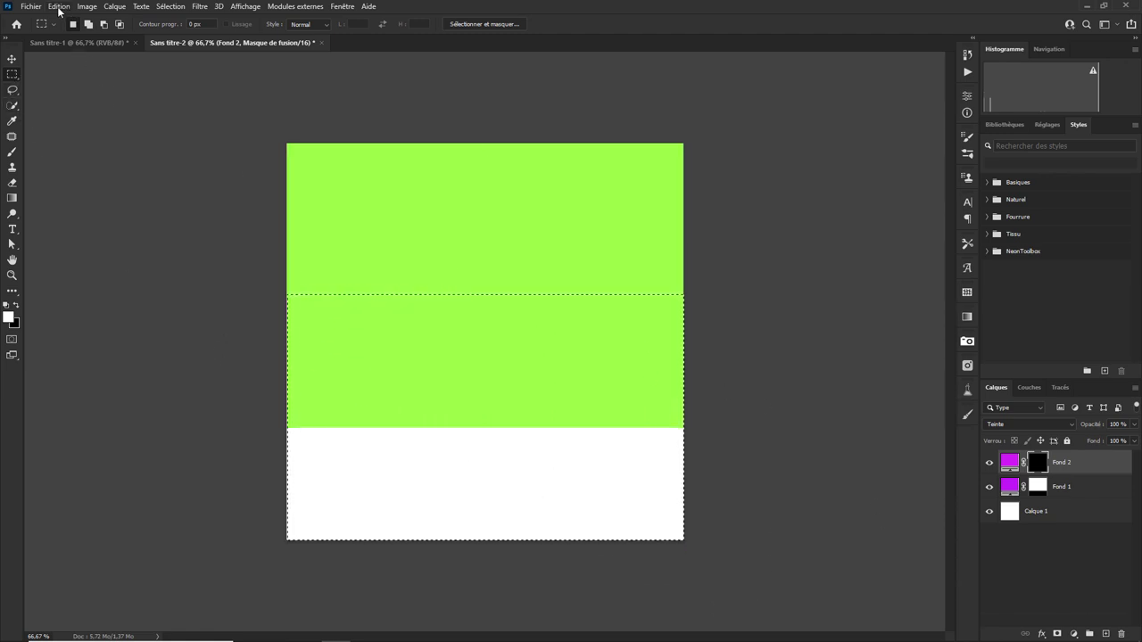
{"action": "left_click", "coordinate": [59, 8]}
{"action": "left_click", "coordinate": [77, 133]}
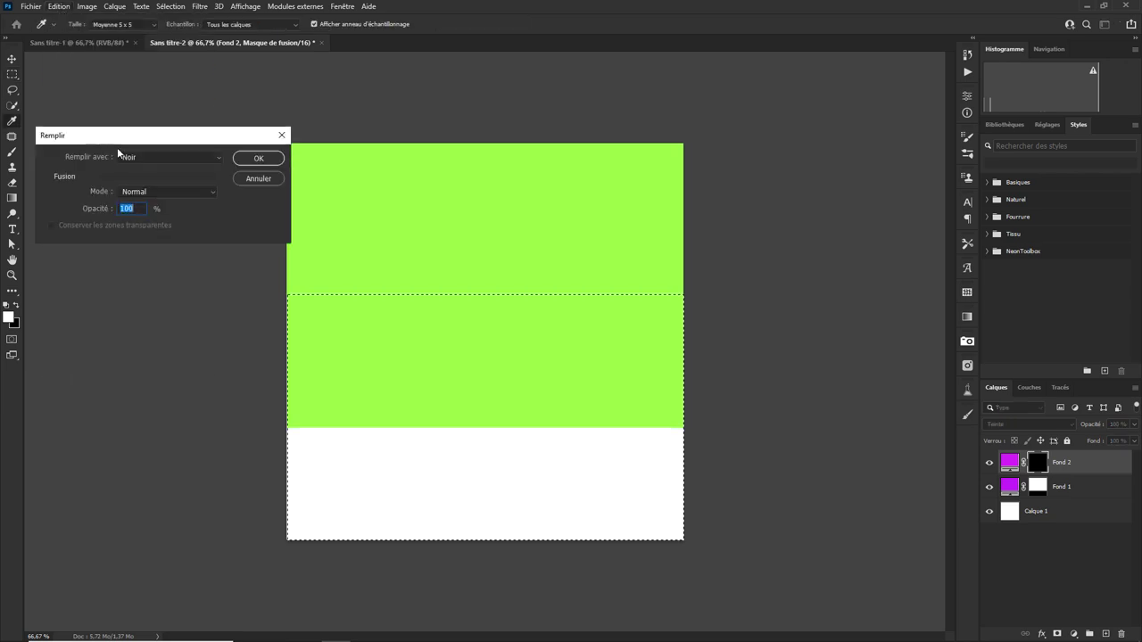
{"action": "left_click", "coordinate": [160, 159]}
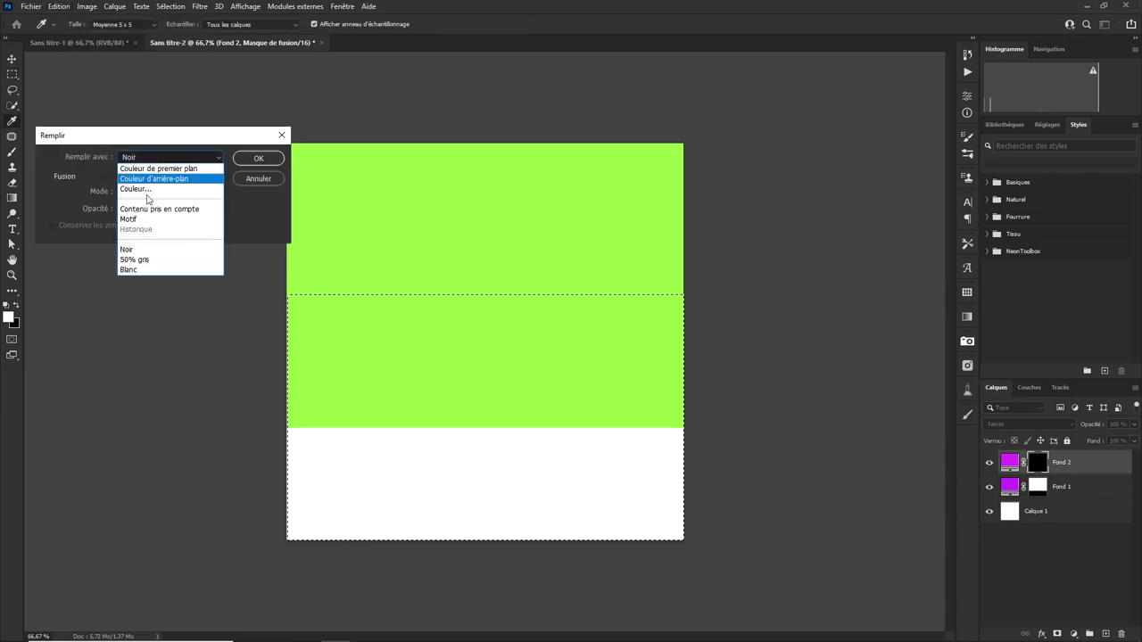
{"action": "left_click", "coordinate": [145, 268]}
{"action": "left_click", "coordinate": [258, 159]}
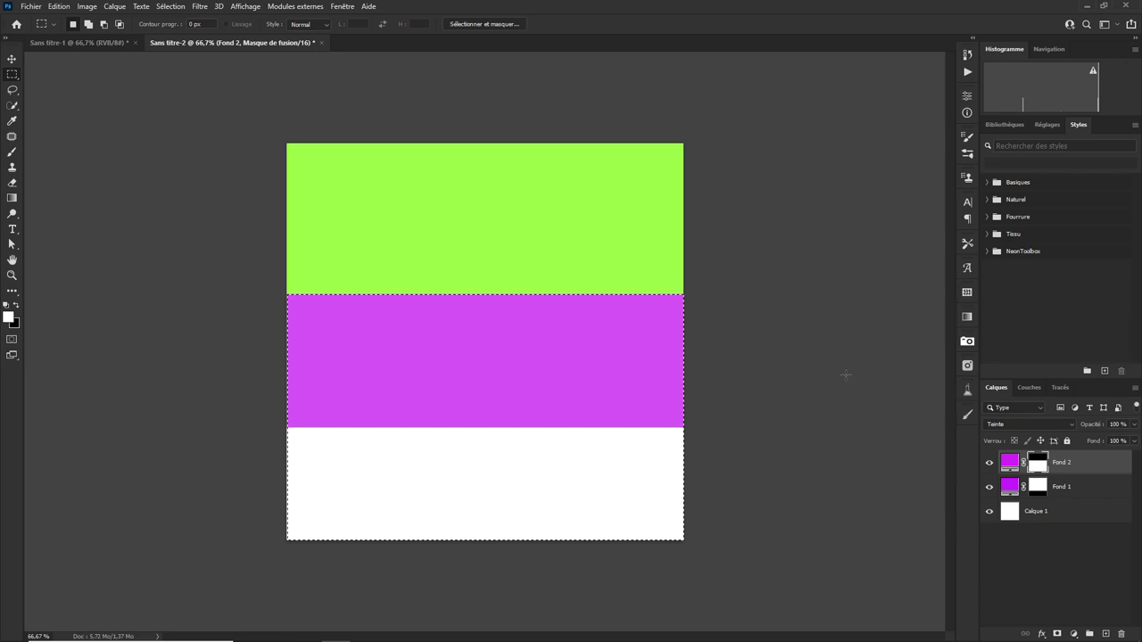